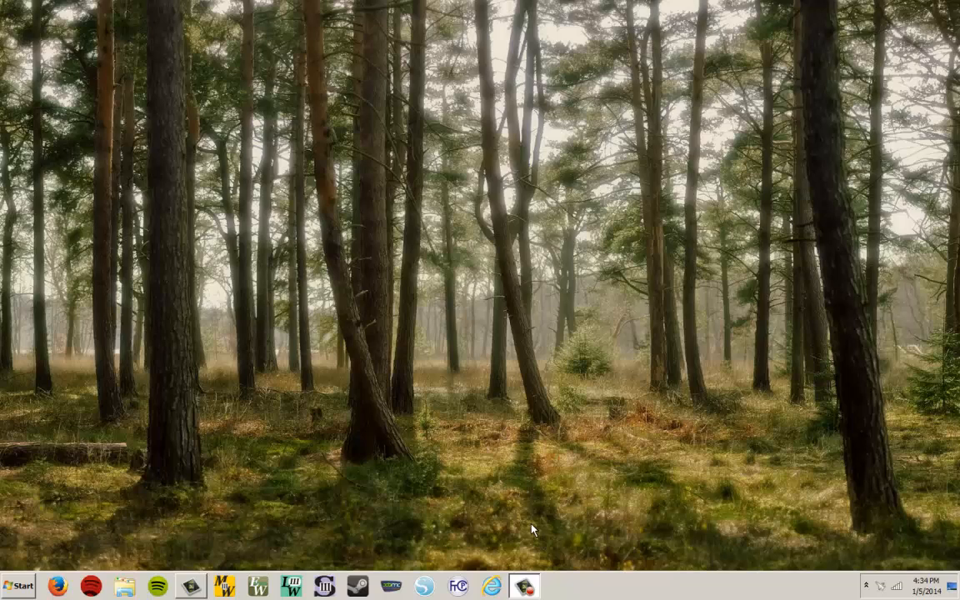
- Create a new design in Floriani Total Control Pro and place a text object in its work area
click(459, 586)
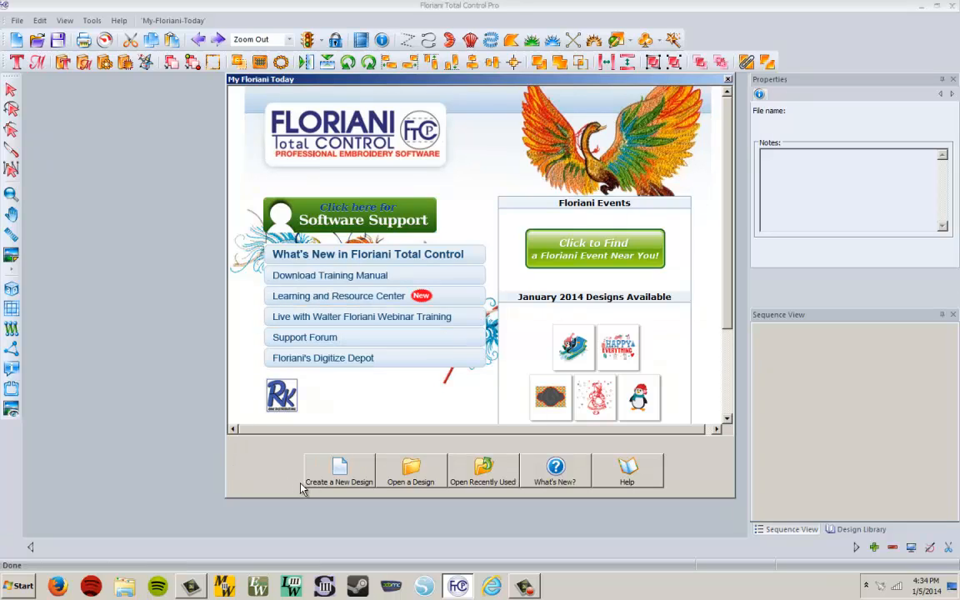
click(338, 477)
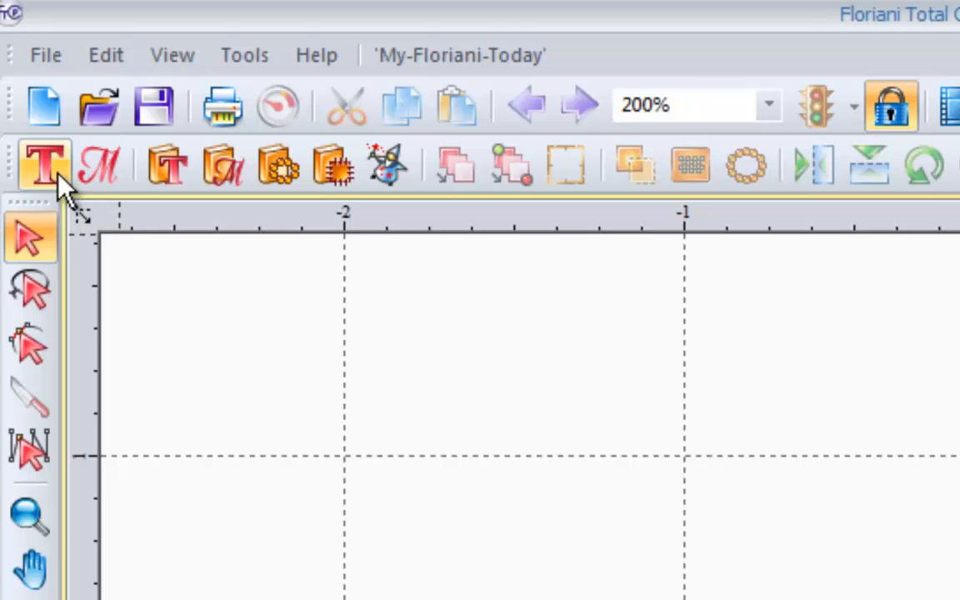
click(45, 158)
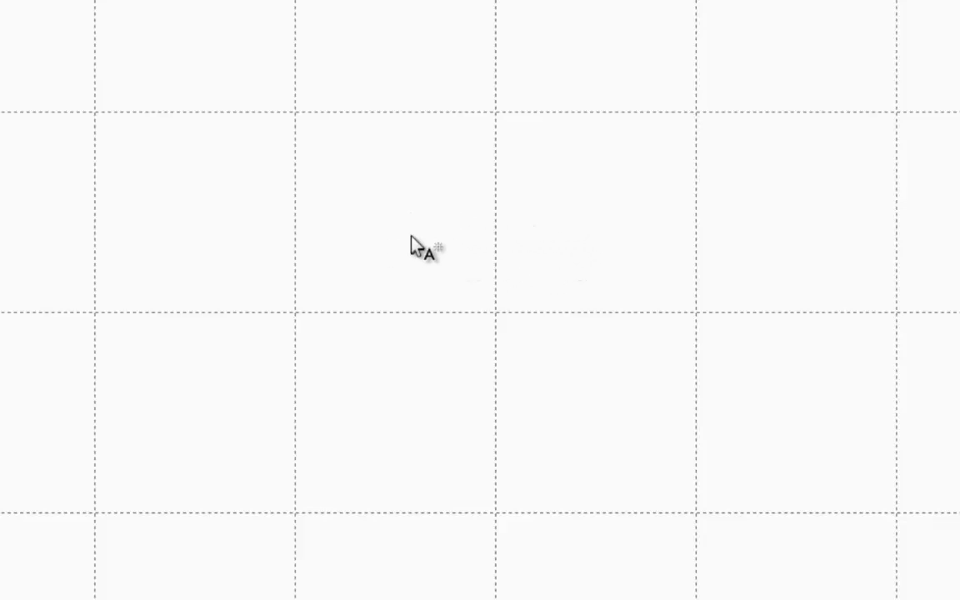
click(302, 272)
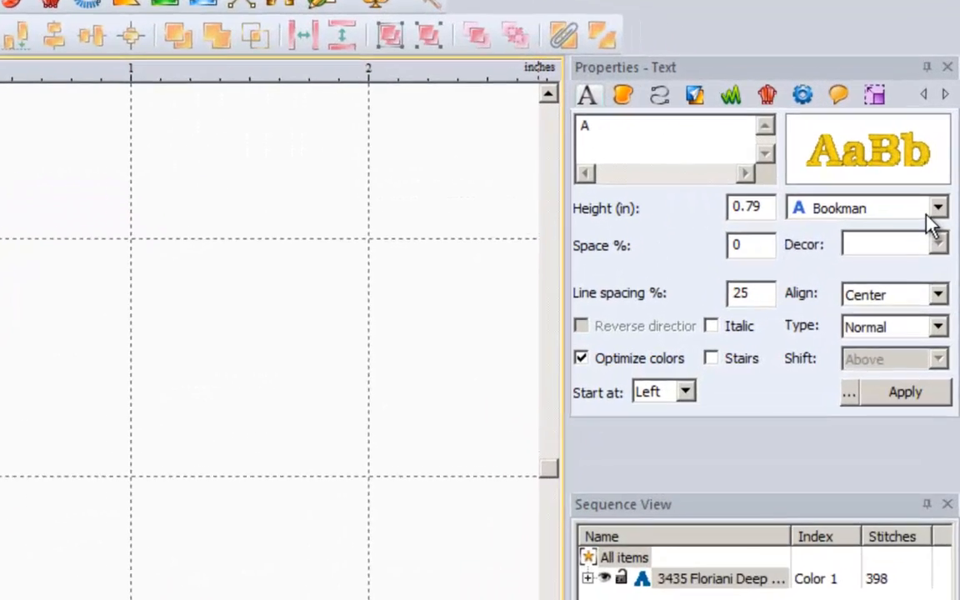
- Browse the available fonts and set the text object's font to Felttip
click(947, 155)
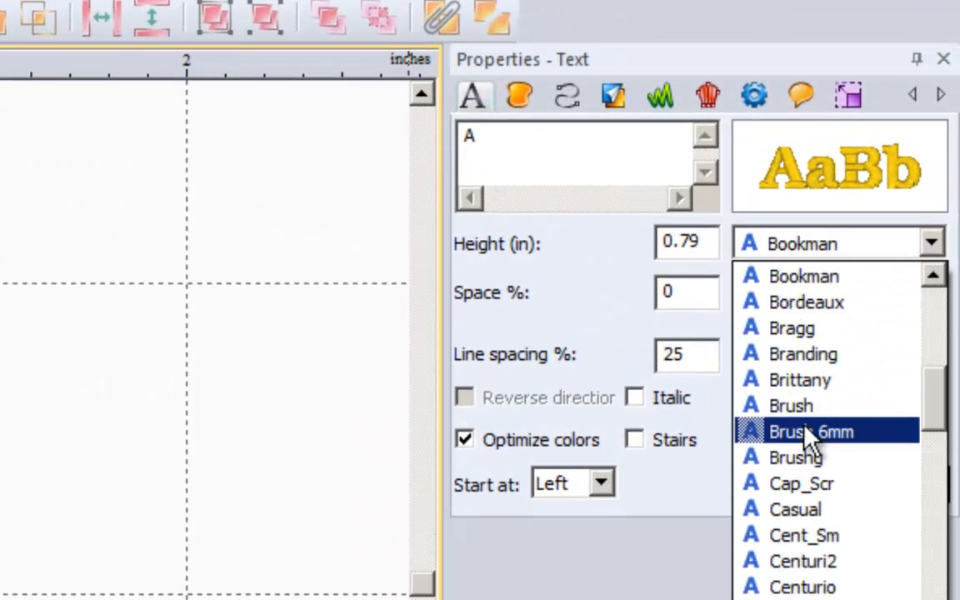
scroll(807, 590, down, 5)
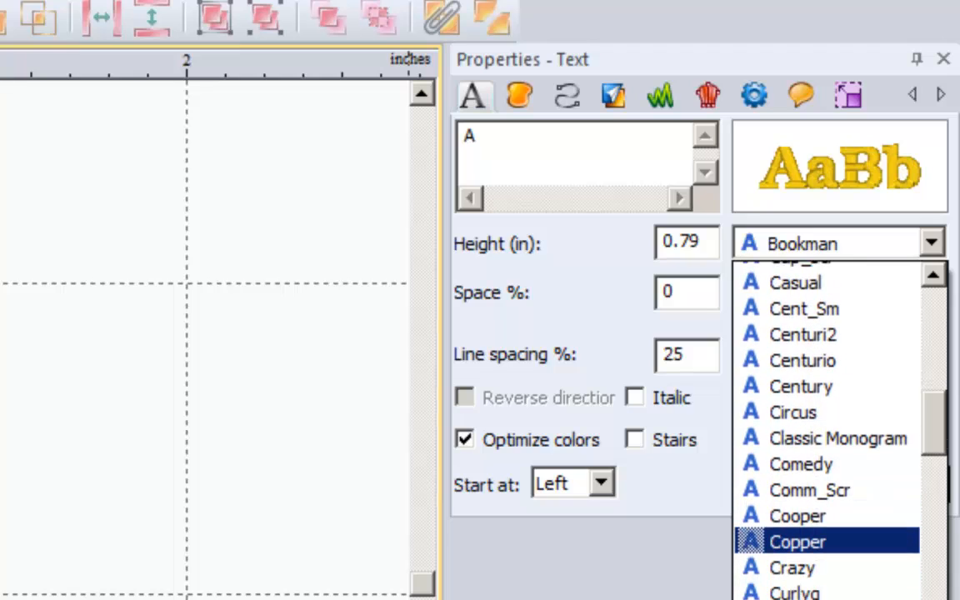
scroll(825, 434, down, 1)
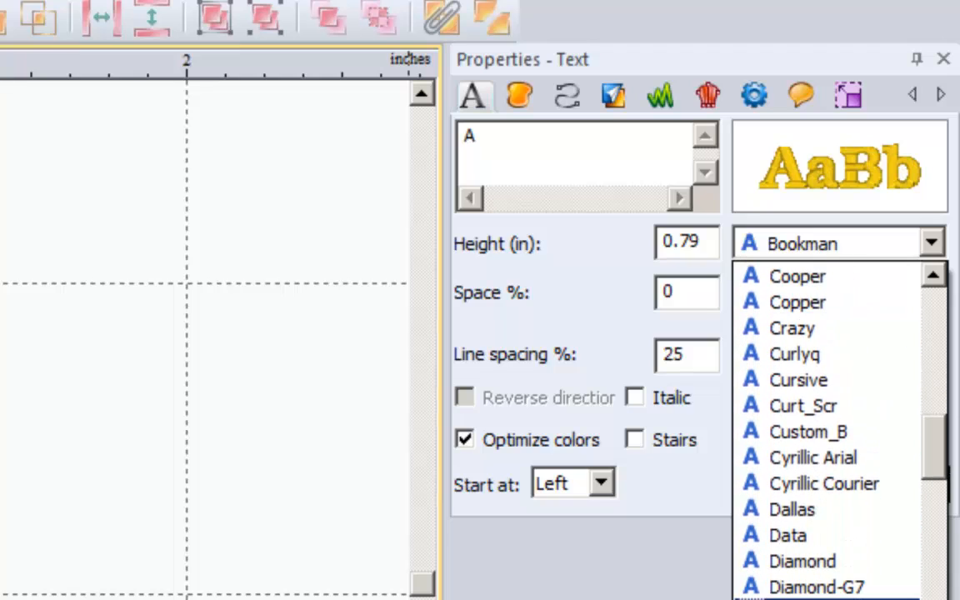
click(800, 596)
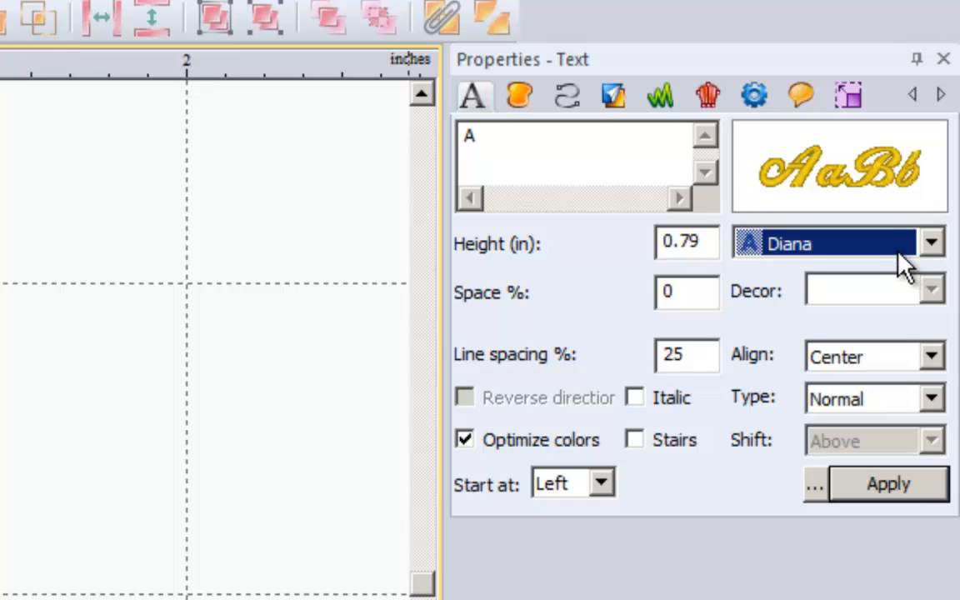
scroll(900, 257, down, 3)
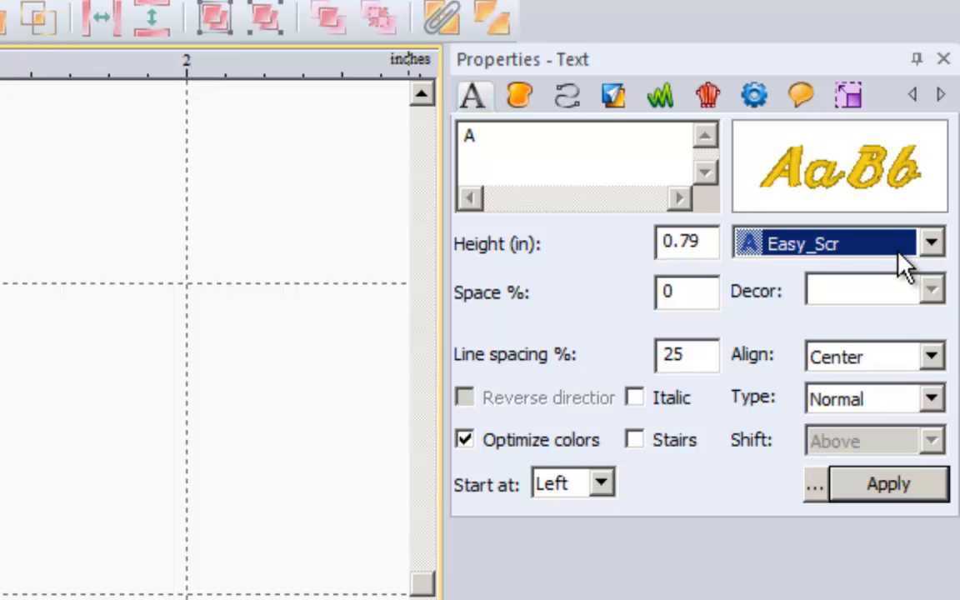
scroll(900, 257, up, 4)
scroll(900, 257, up, 1)
scroll(900, 256, down, 6)
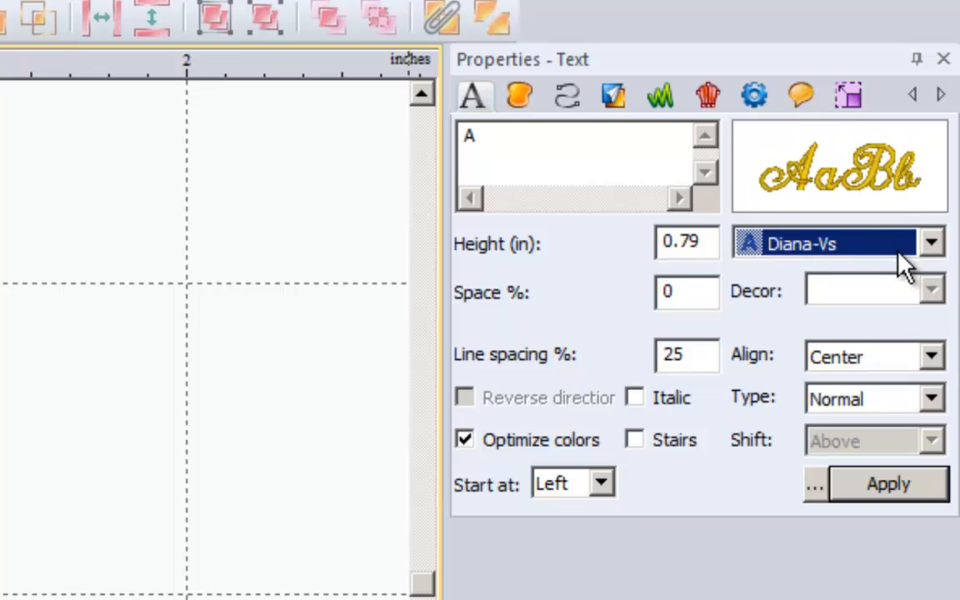
scroll(898, 256, down, 5)
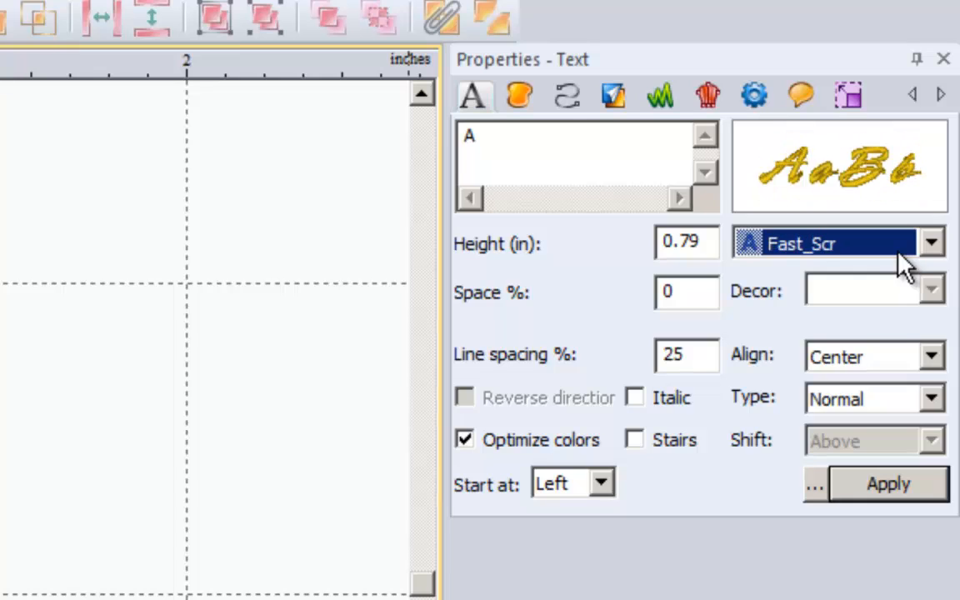
scroll(905, 265, down, 1)
scroll(905, 265, up, 2)
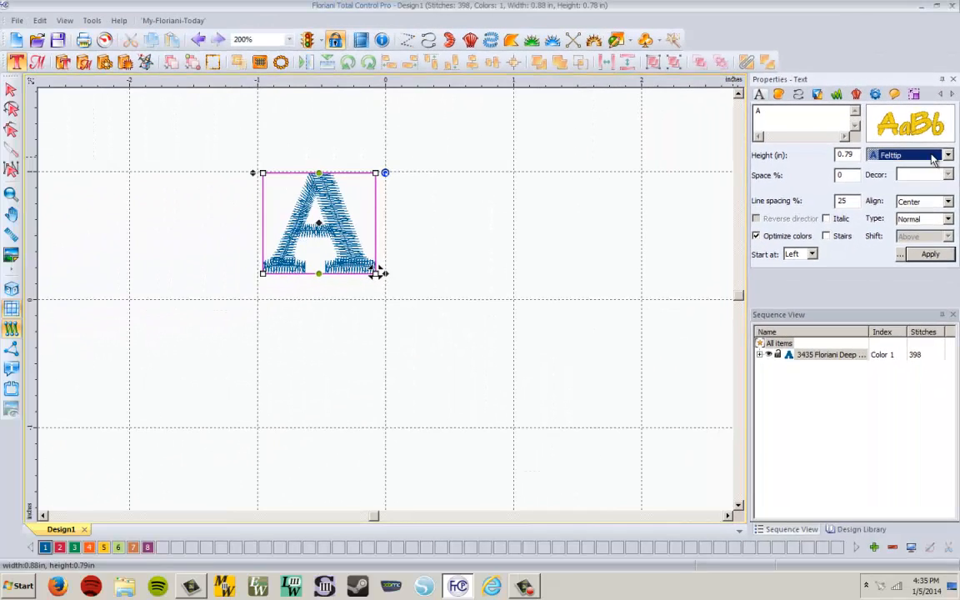
click(933, 159)
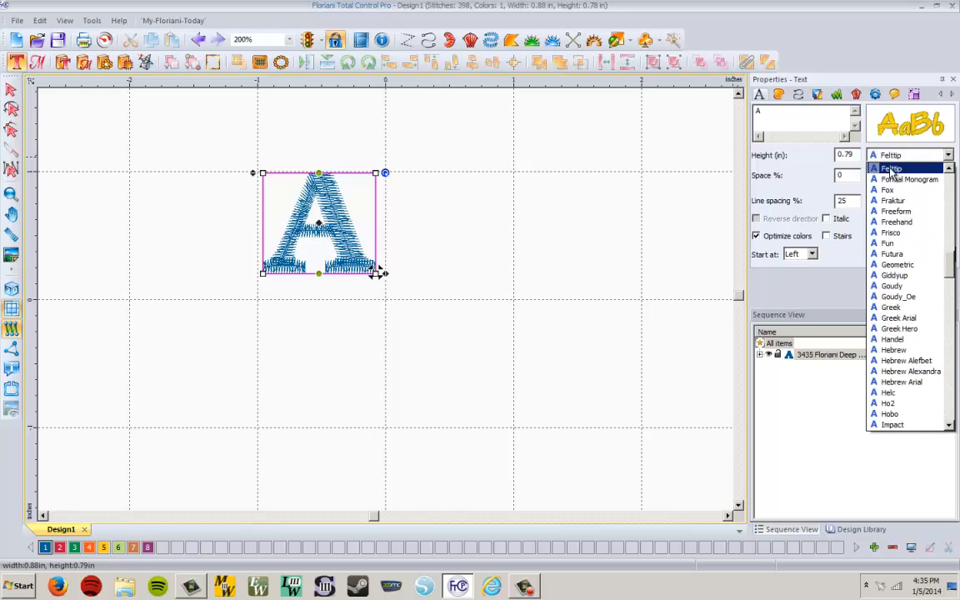
click(892, 170)
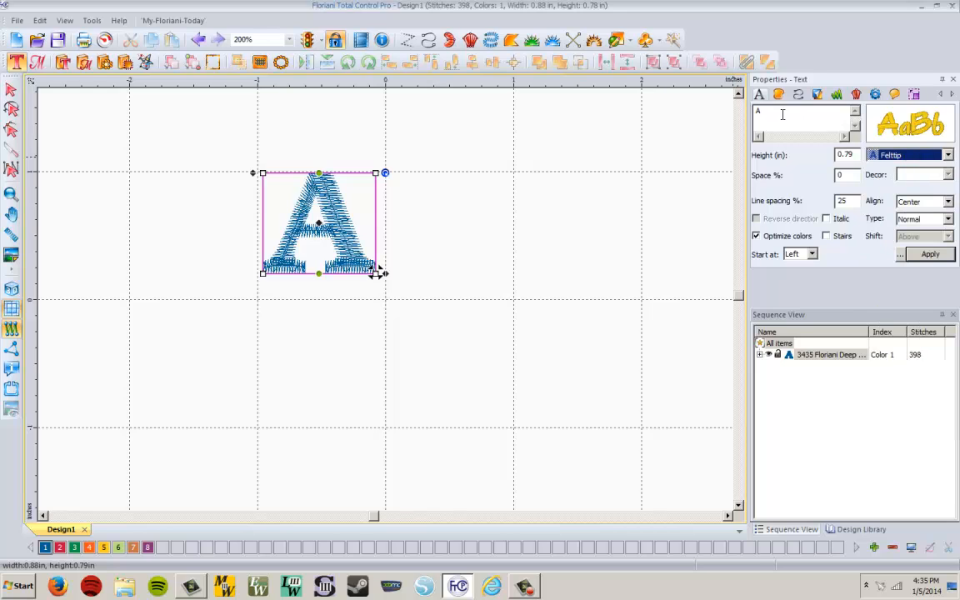
- Replace the placeholder letter with the text "Puffy Foam" and apply it to the design
drag(782, 114, 729, 117)
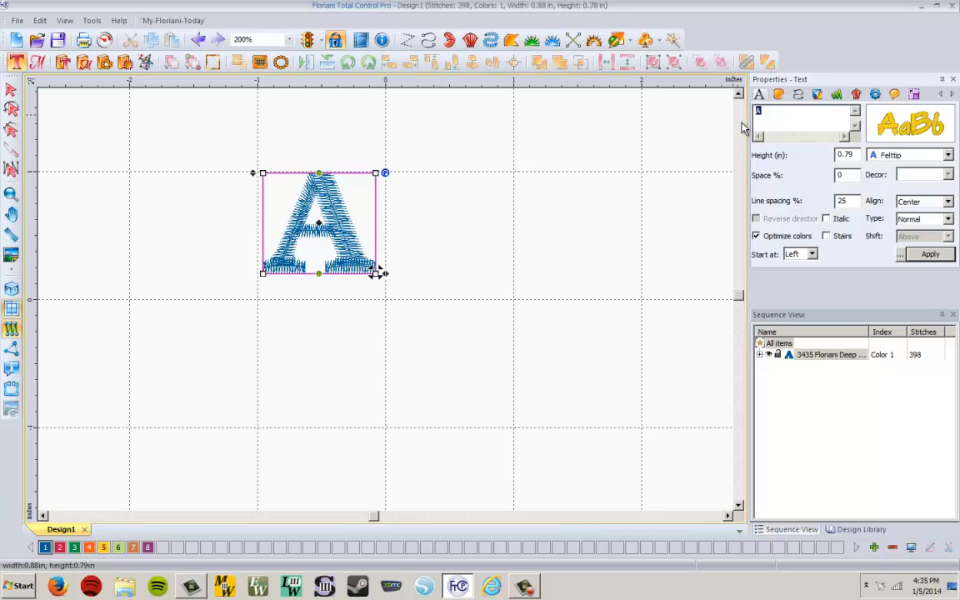
text(Puffy )
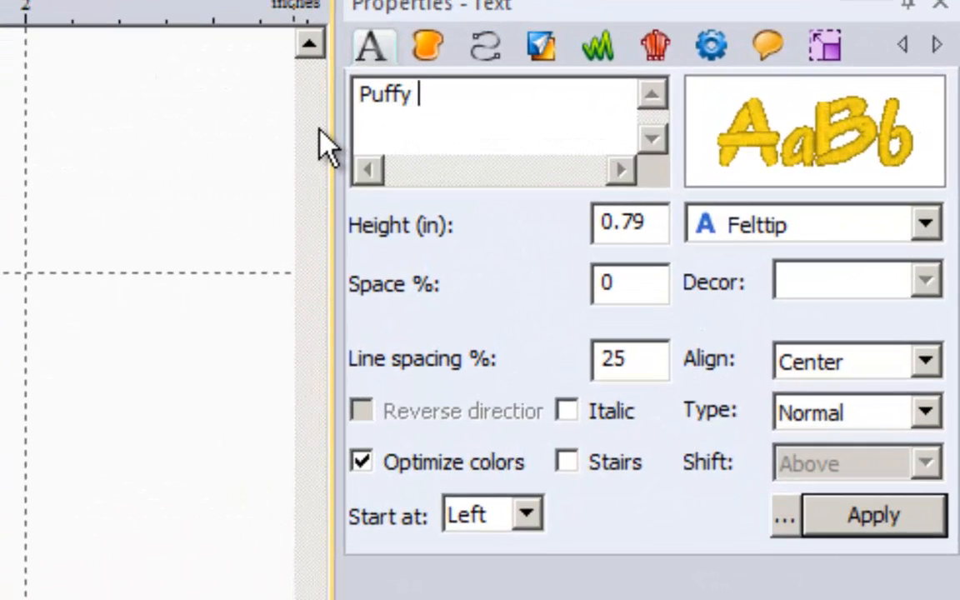
text(Foam)
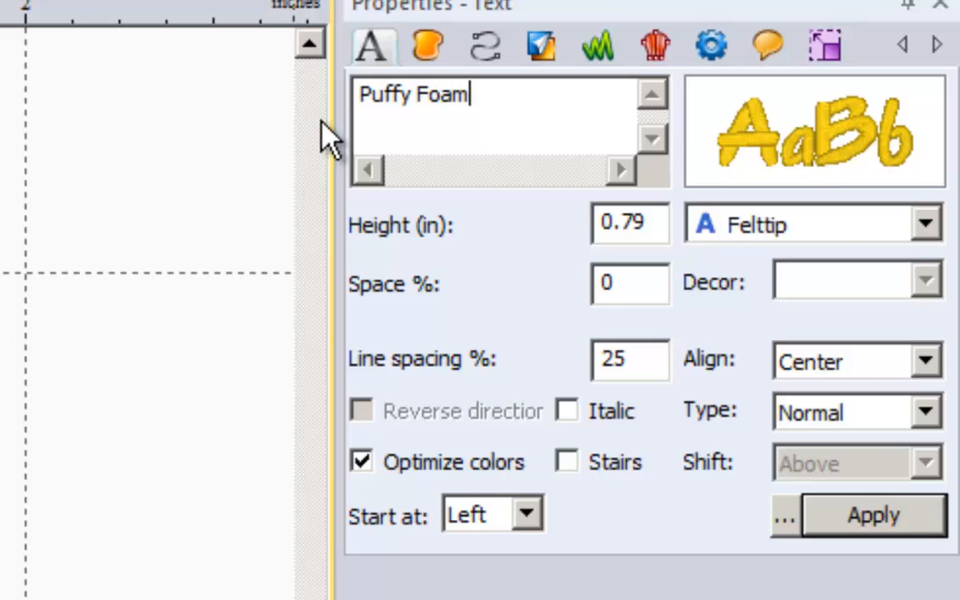
click(858, 518)
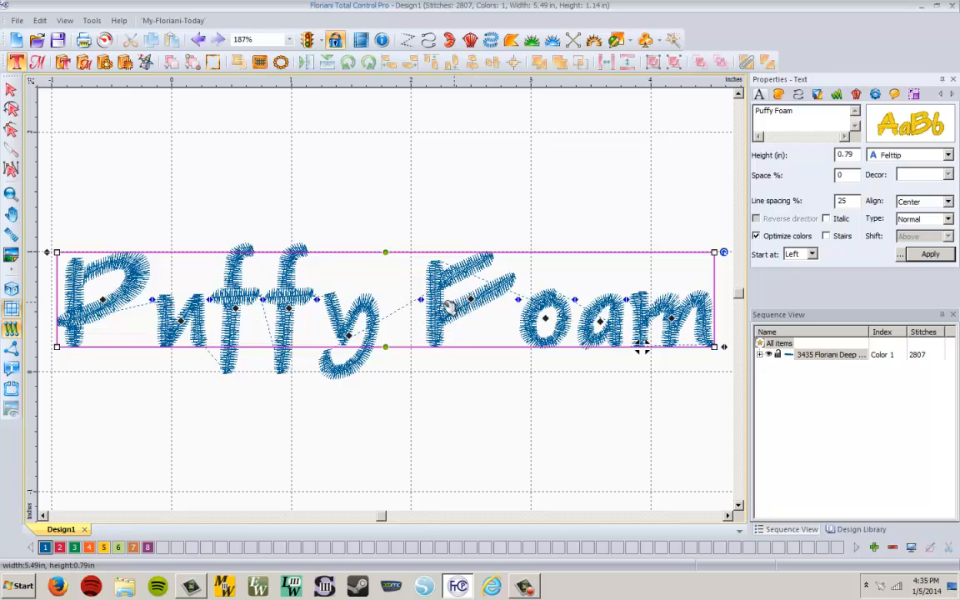
- Set the satin fill density of the Puffy Foam lettering to 0.20 mm and apply it
drag(439, 311, 440, 299)
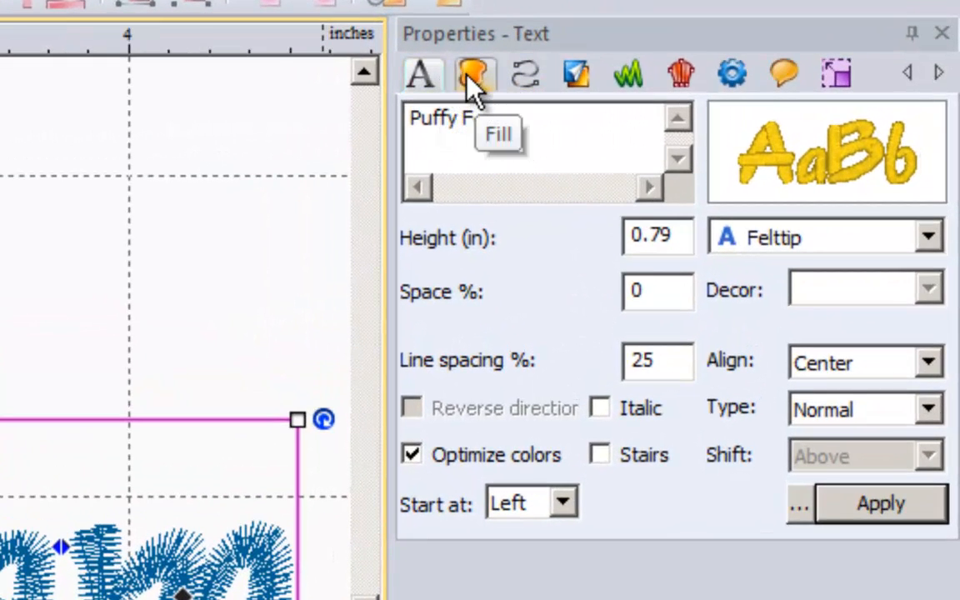
click(491, 88)
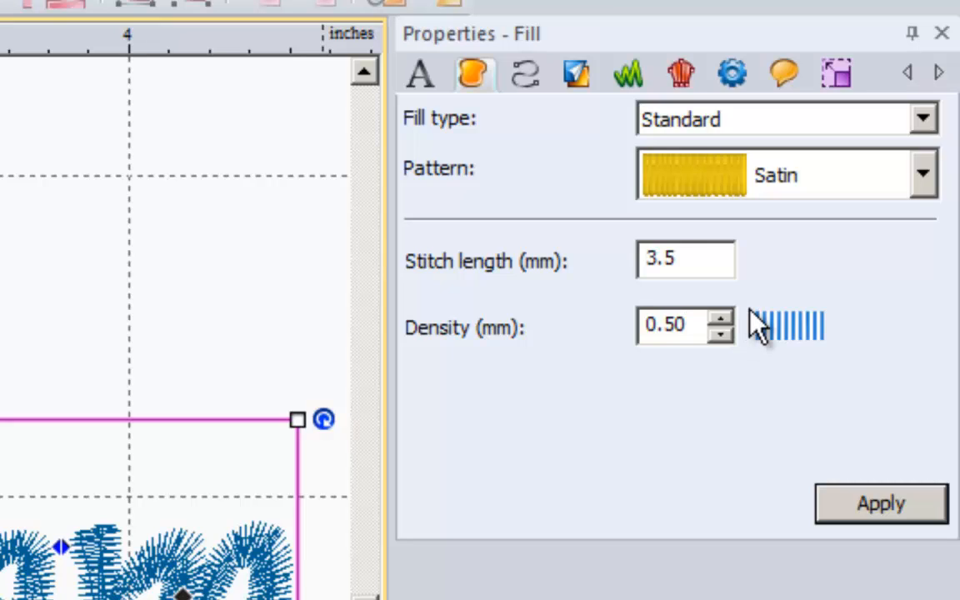
key(BackSpace)
key(BackSpace)
text(2)
click(850, 505)
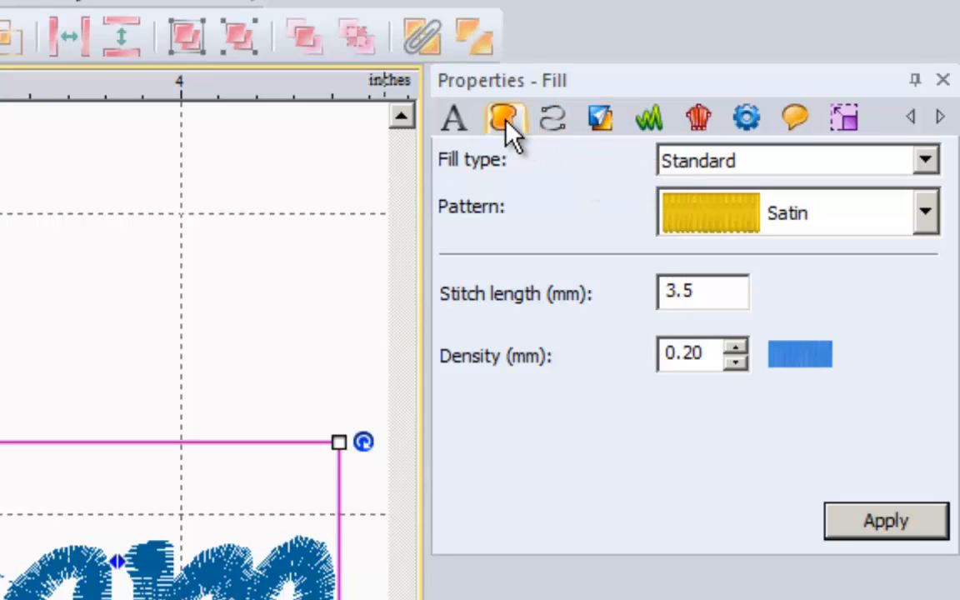
- Switch the lettering's underlay from Parallel to Zig-Zag with a stitch length of 1.8 mm and apply it
click(606, 137)
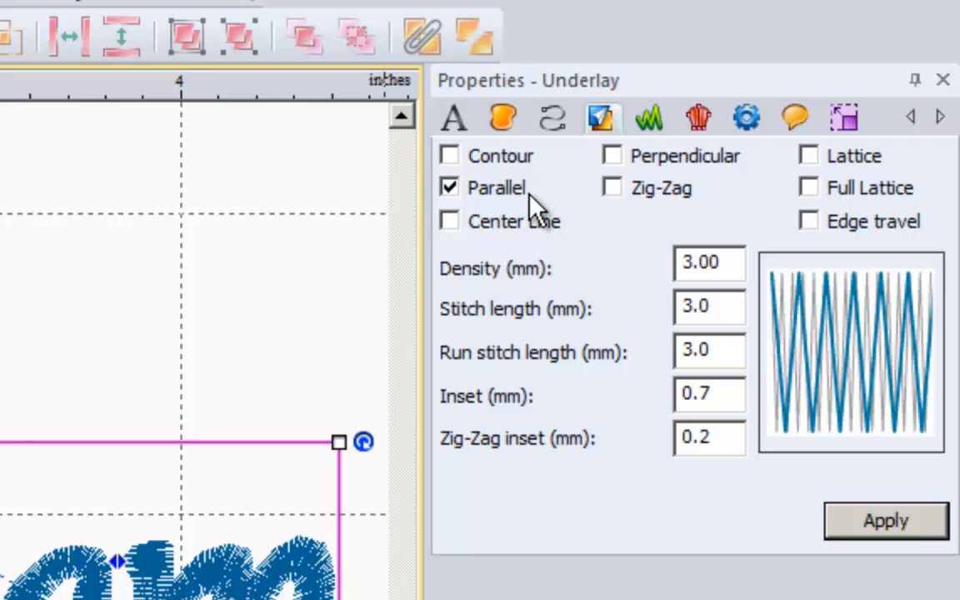
click(456, 190)
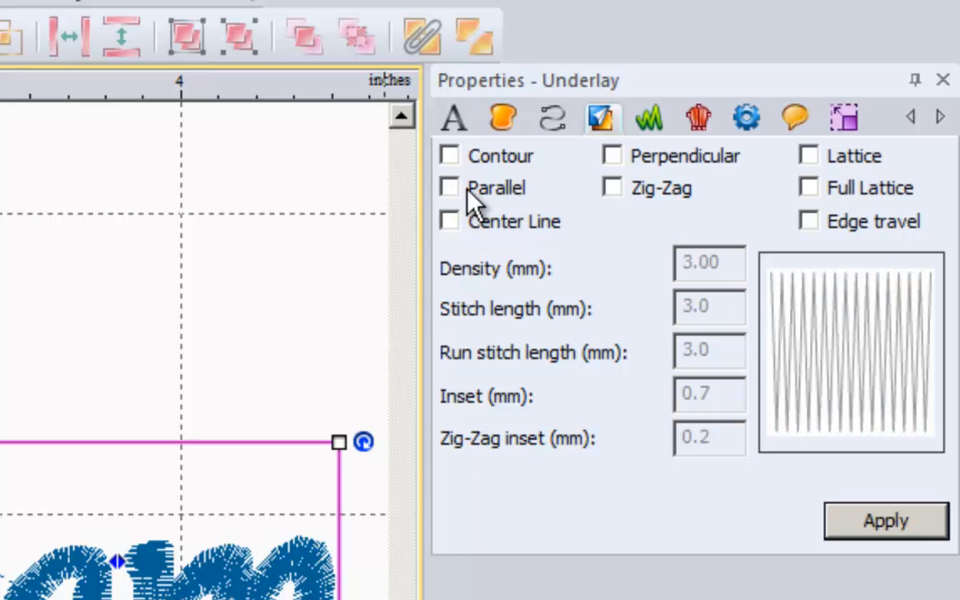
click(625, 190)
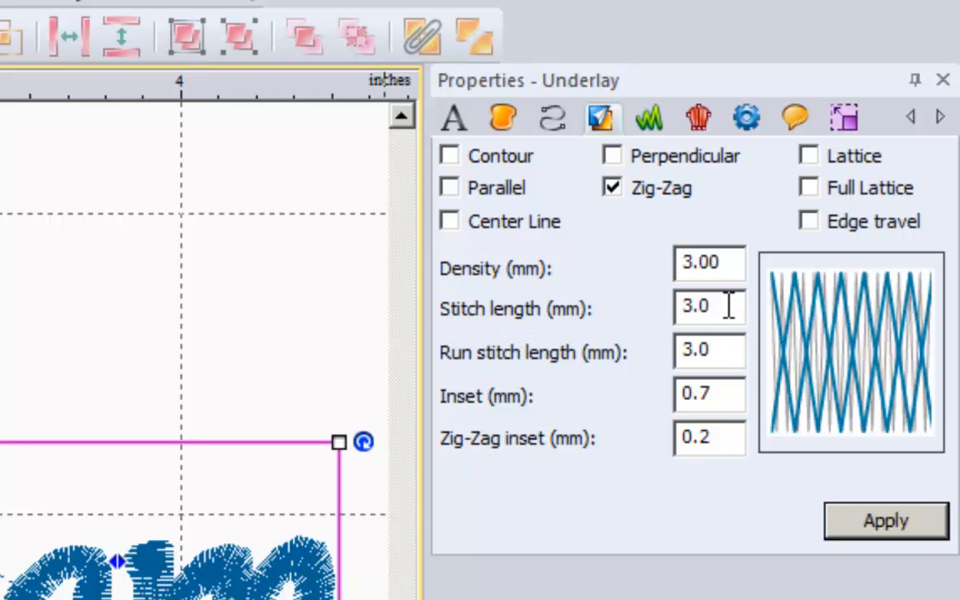
drag(727, 306, 682, 306)
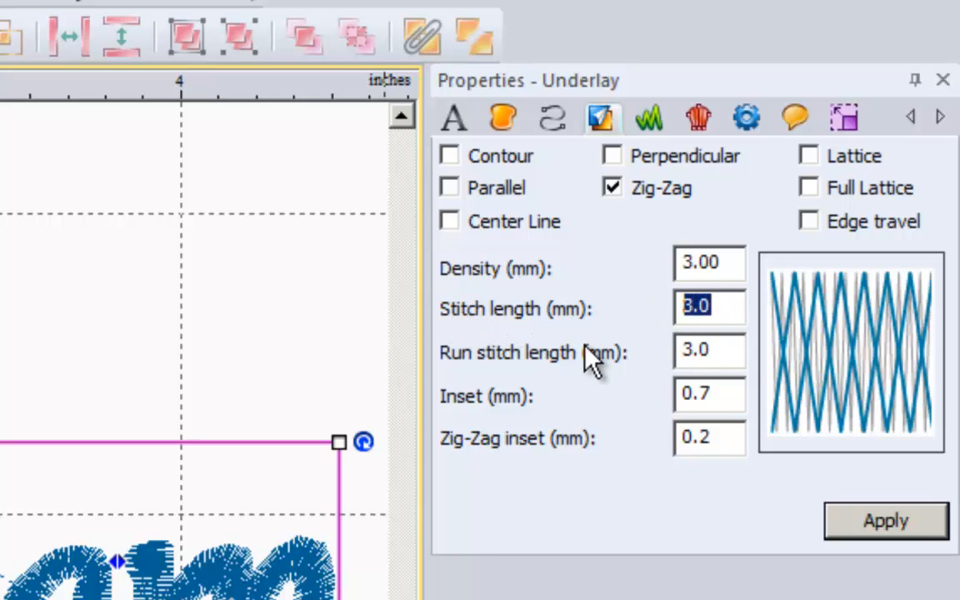
text(1.8)
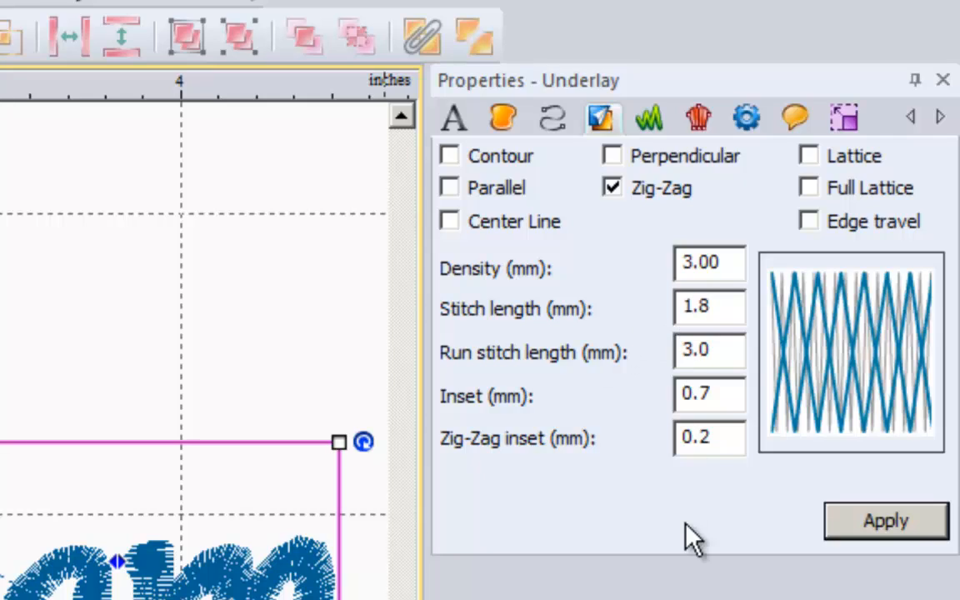
click(830, 512)
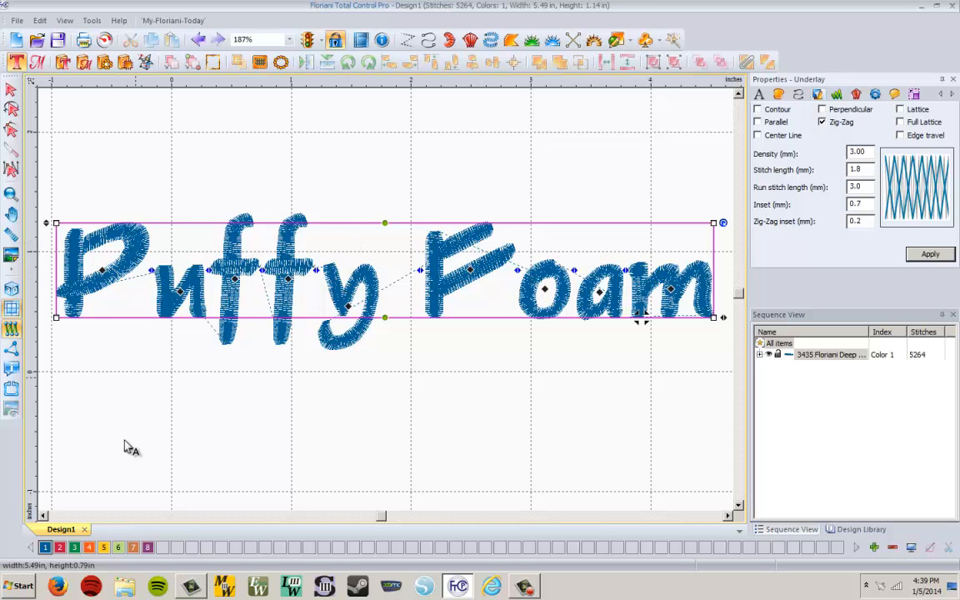
- Examine the stitches of the letter P up close, especially the open upper end of its stem
click(43, 518)
click(43, 517)
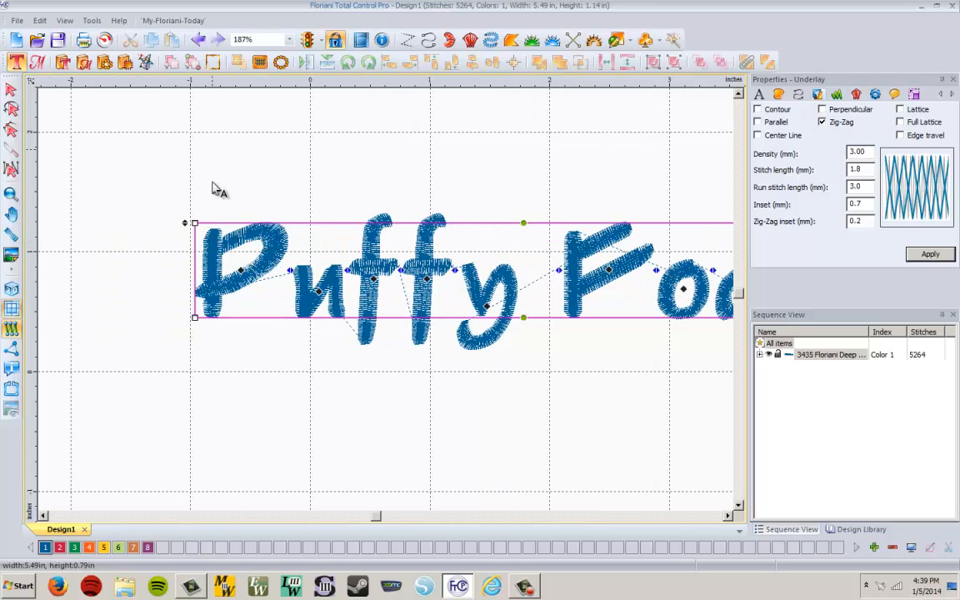
scroll(208, 225, up, 1)
click(43, 517)
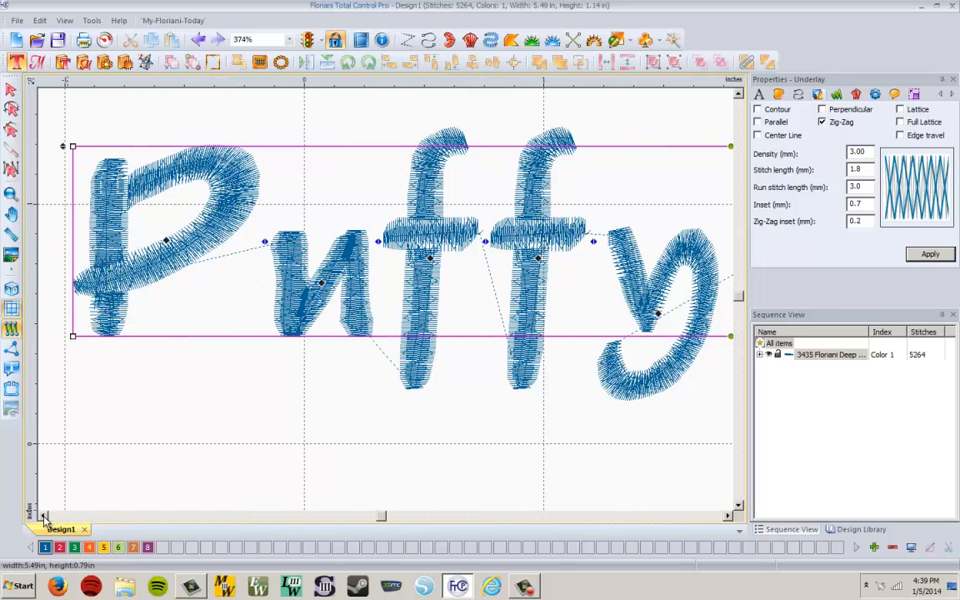
click(44, 517)
click(44, 516)
click(43, 517)
scroll(275, 118, up, 1)
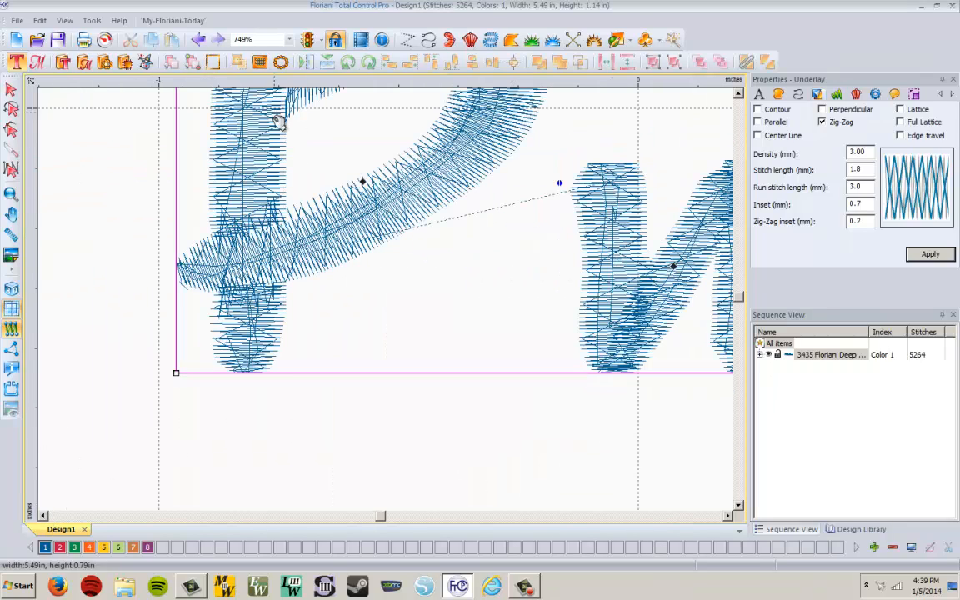
click(739, 94)
click(739, 94)
click(738, 94)
click(739, 95)
click(738, 95)
scroll(248, 192, up, 1)
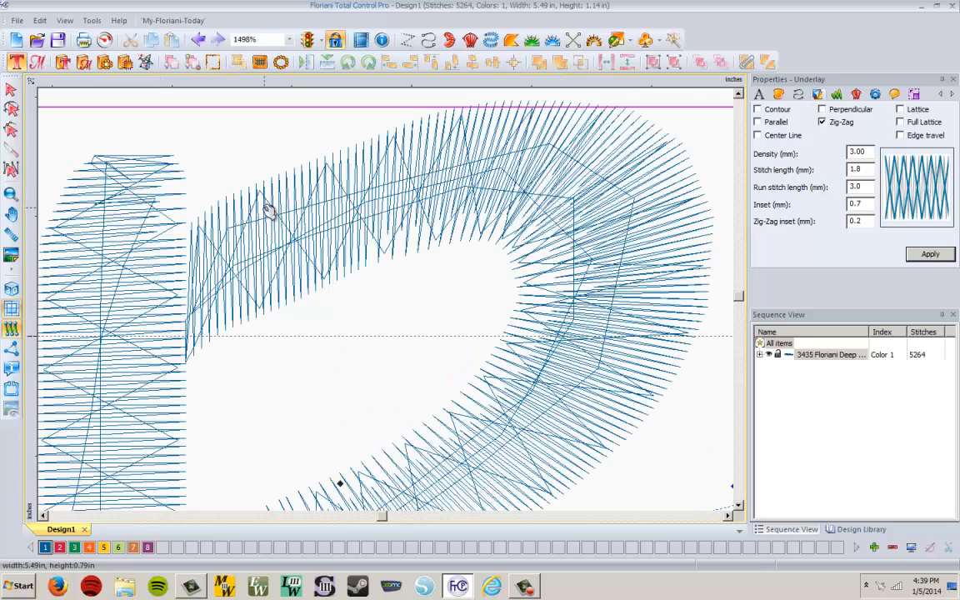
click(43, 517)
click(43, 517)
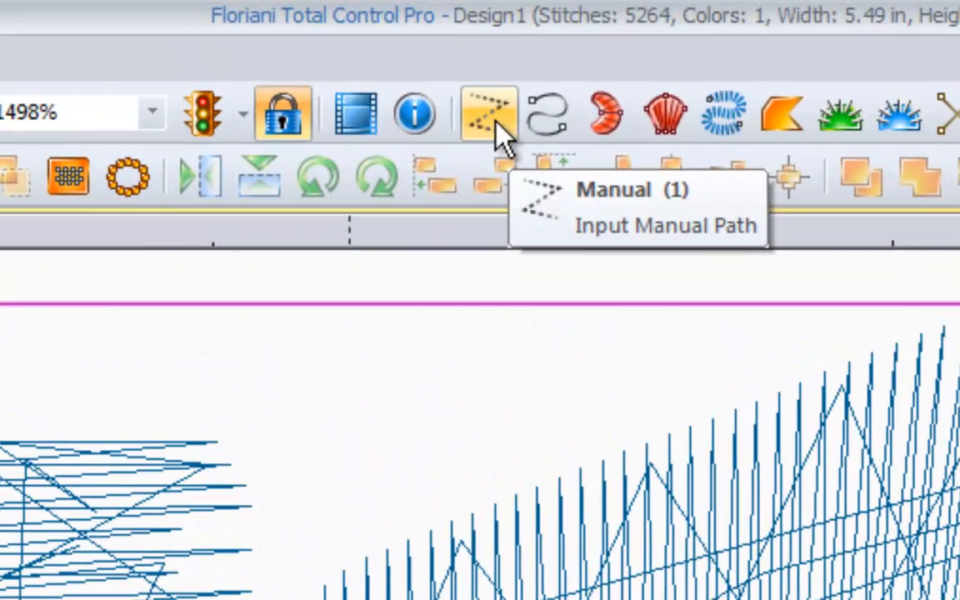
- Stitch a manual zig-zag path across the open upper end of the P's stem, from its left edge to its right edge
click(495, 125)
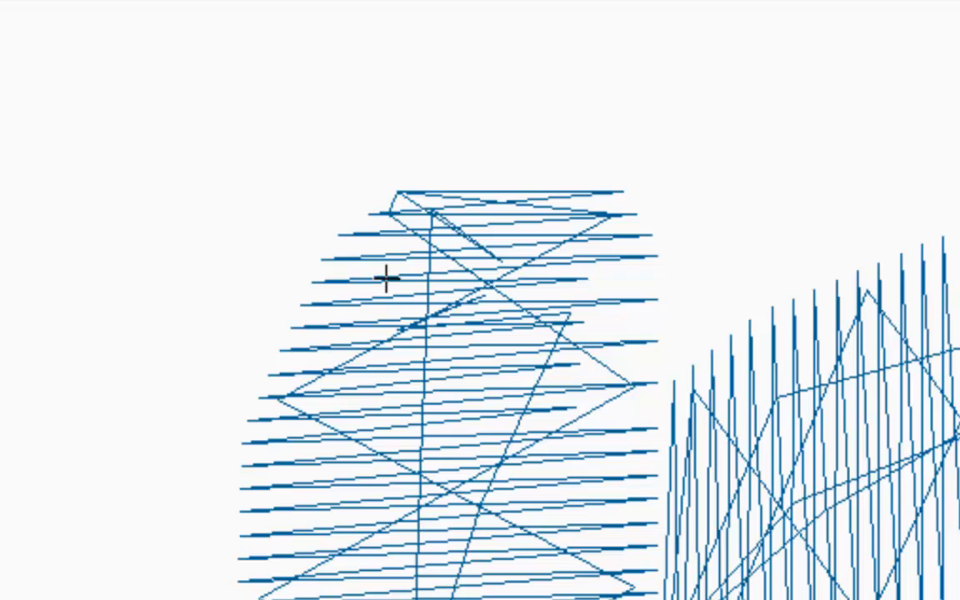
click(389, 211)
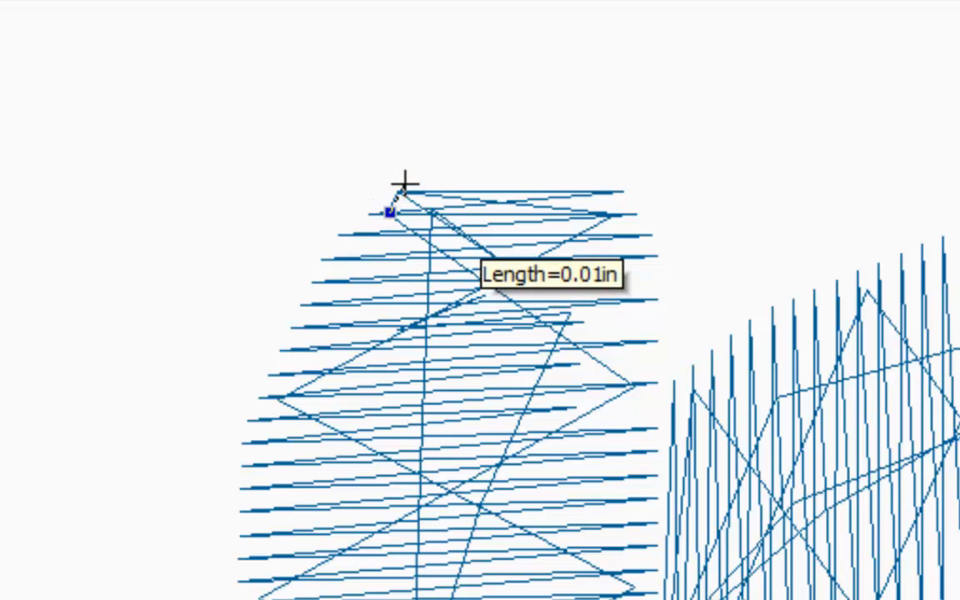
click(405, 184)
click(424, 212)
click(435, 182)
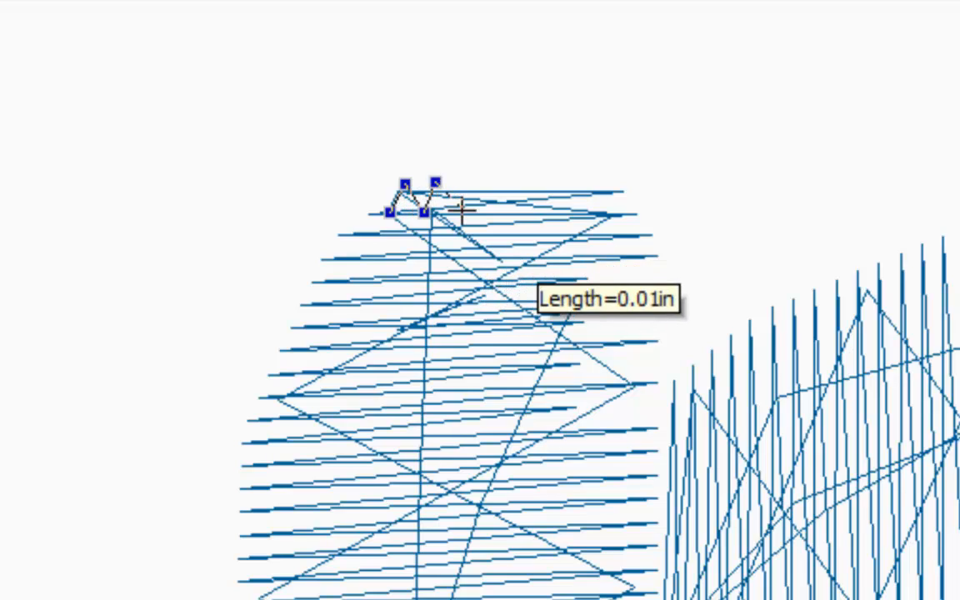
click(462, 209)
click(481, 182)
click(498, 207)
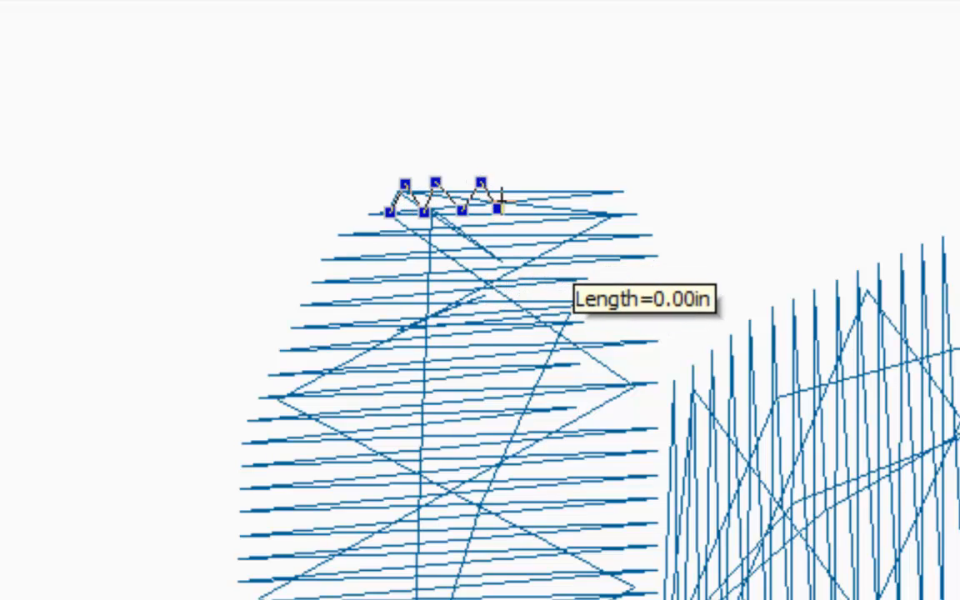
click(515, 179)
click(534, 207)
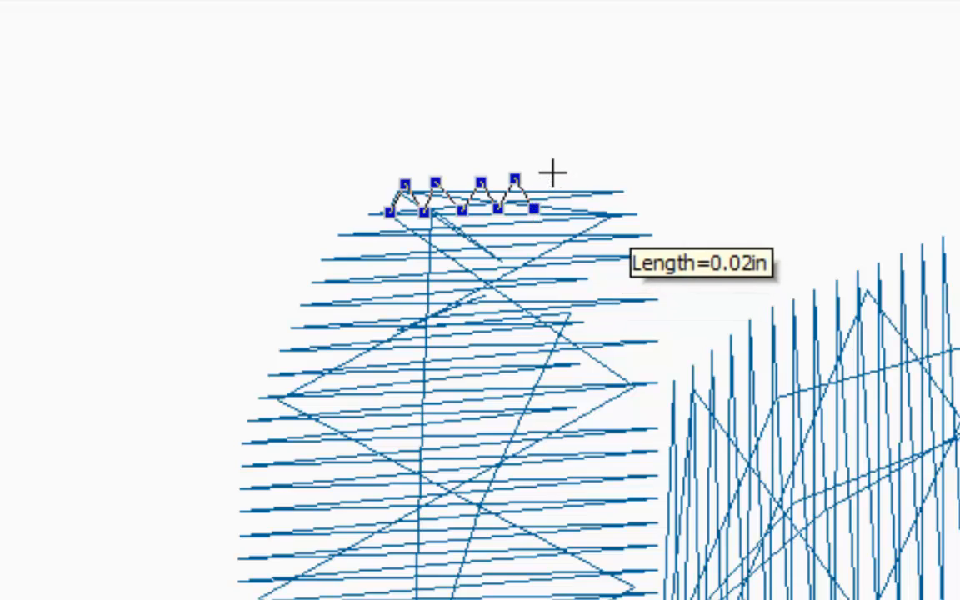
click(550, 178)
click(558, 208)
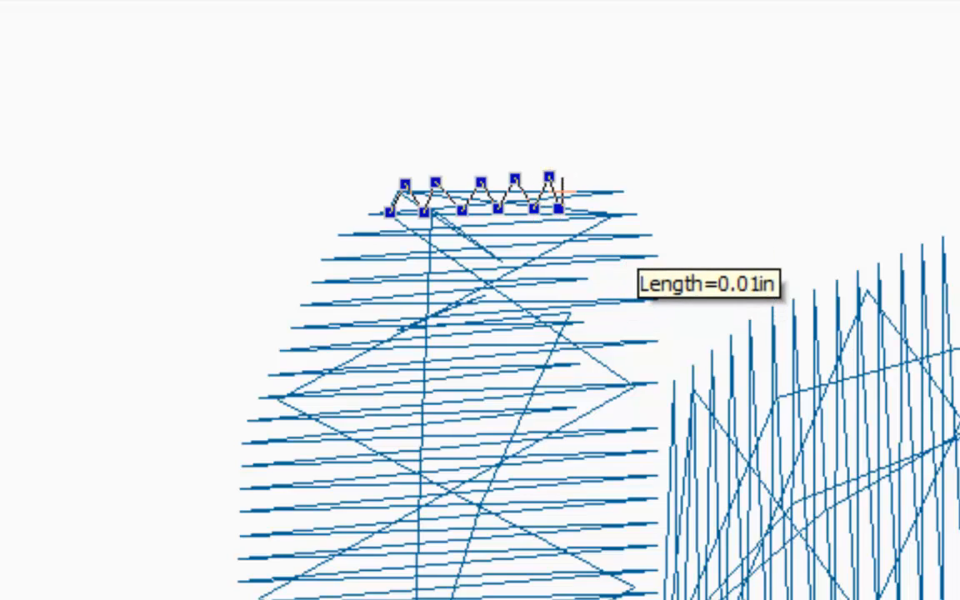
click(573, 181)
click(586, 200)
click(593, 175)
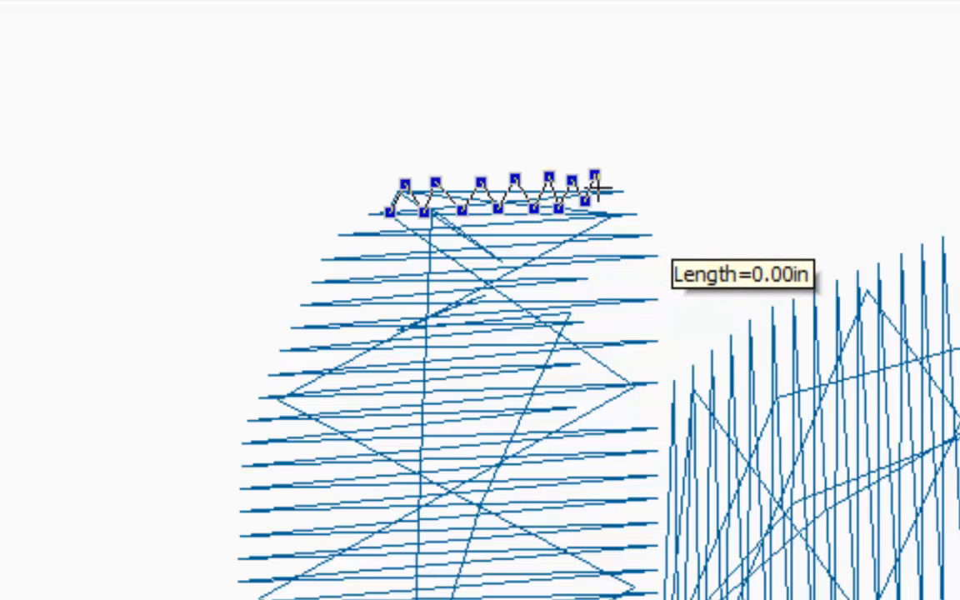
click(605, 208)
click(621, 182)
click(628, 217)
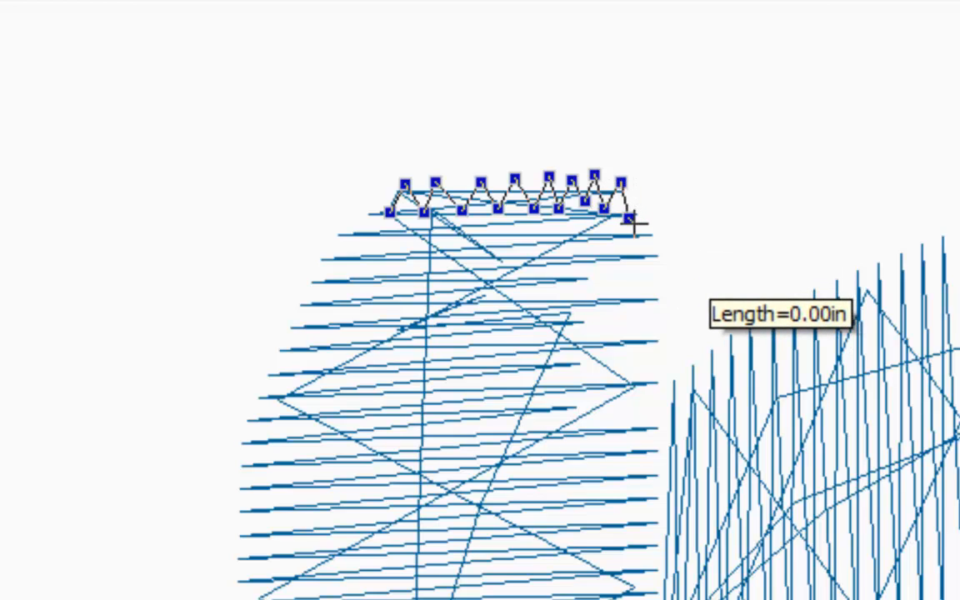
right_click(634, 223)
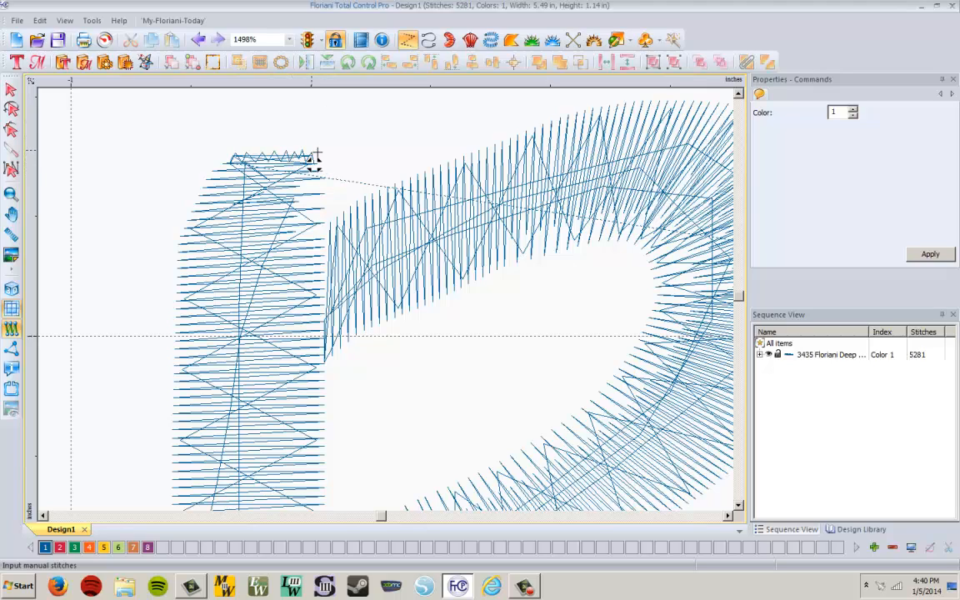
- Cap the open left end of the P's bowl, where it crosses the stem, with a manual zig-zag path running downward
scroll(314, 165, down, 2)
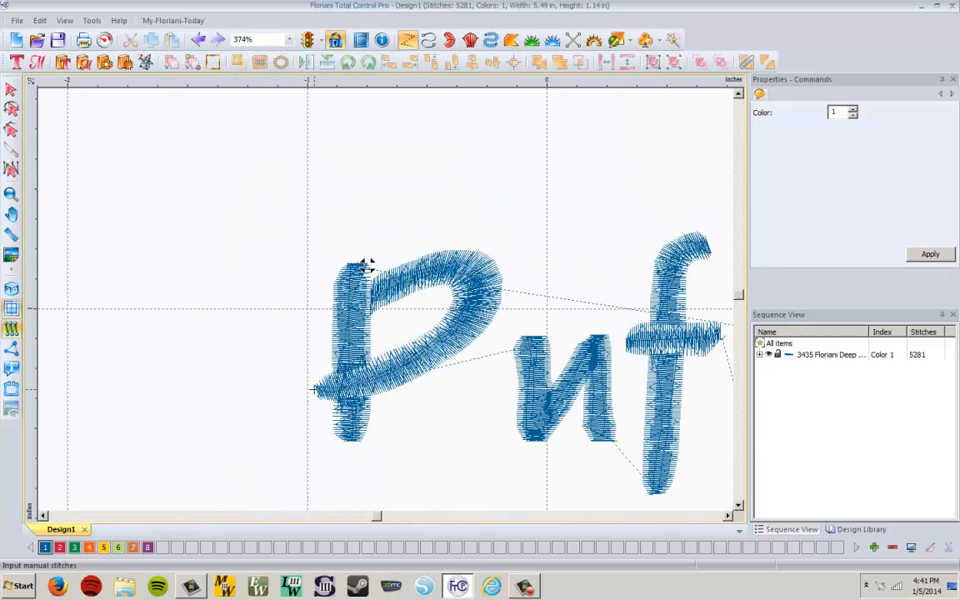
scroll(367, 263, up, 1)
click(740, 506)
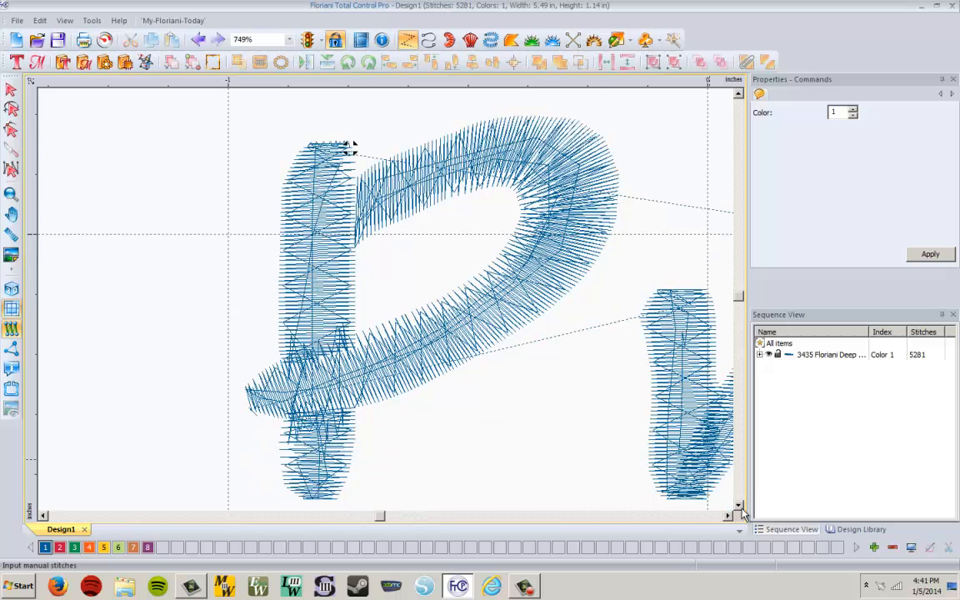
click(44, 516)
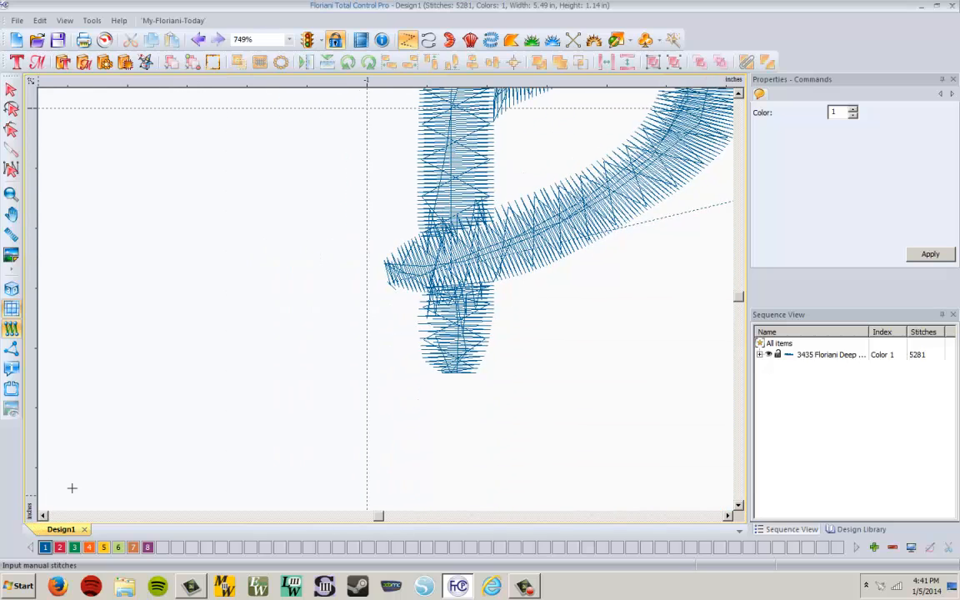
scroll(390, 283, up, 2)
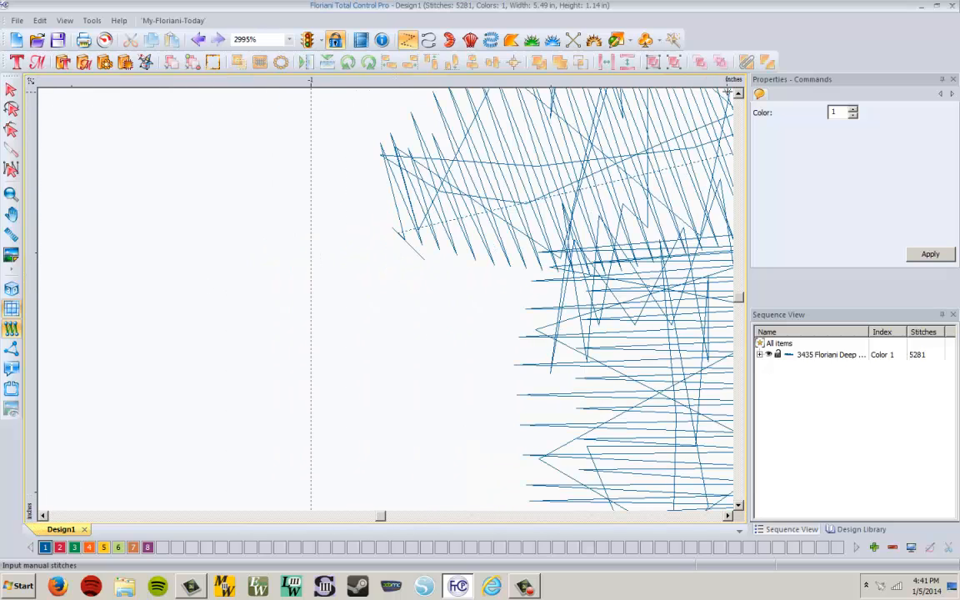
click(739, 93)
click(739, 93)
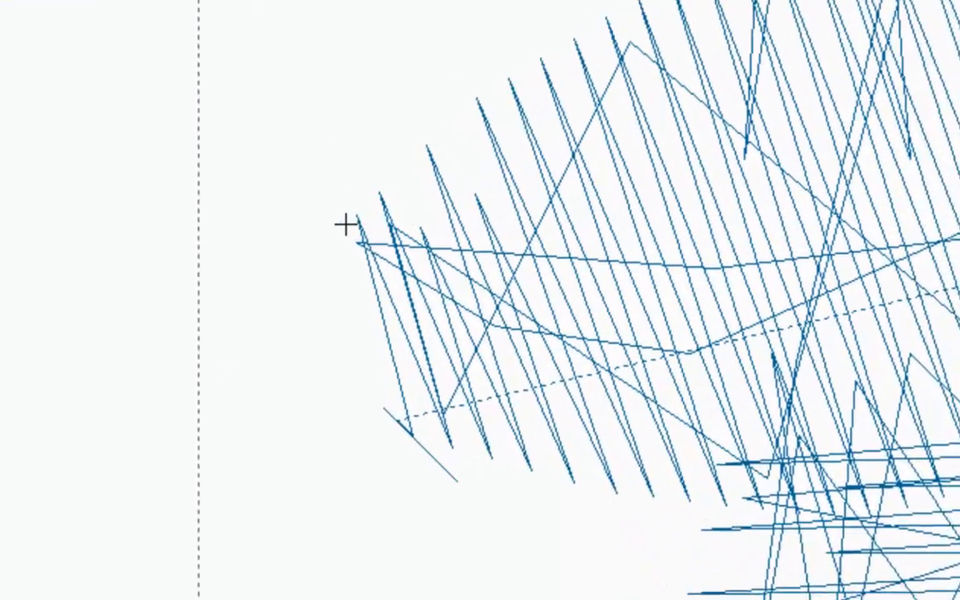
click(349, 223)
click(387, 228)
click(357, 254)
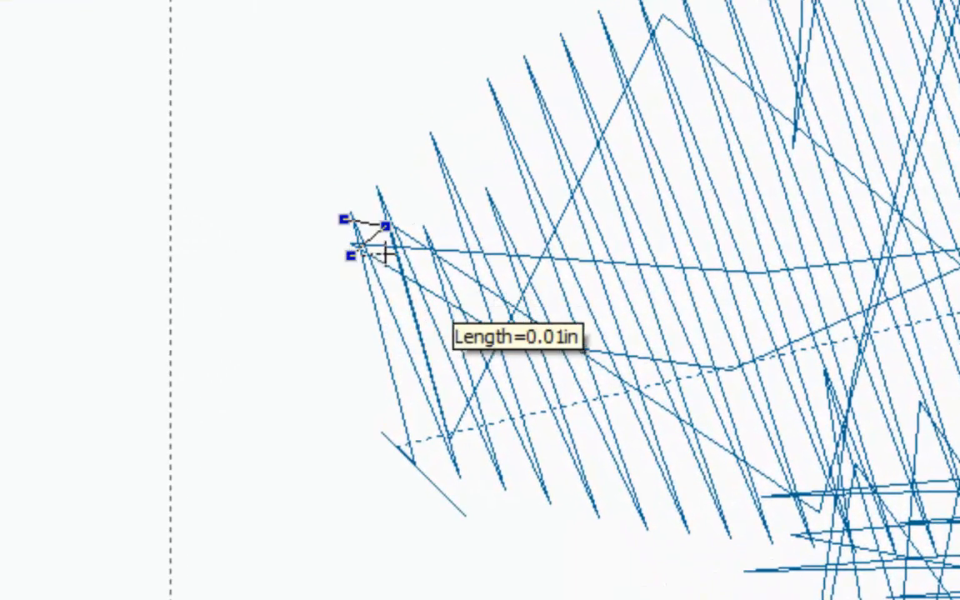
click(390, 252)
click(363, 287)
click(411, 284)
click(372, 319)
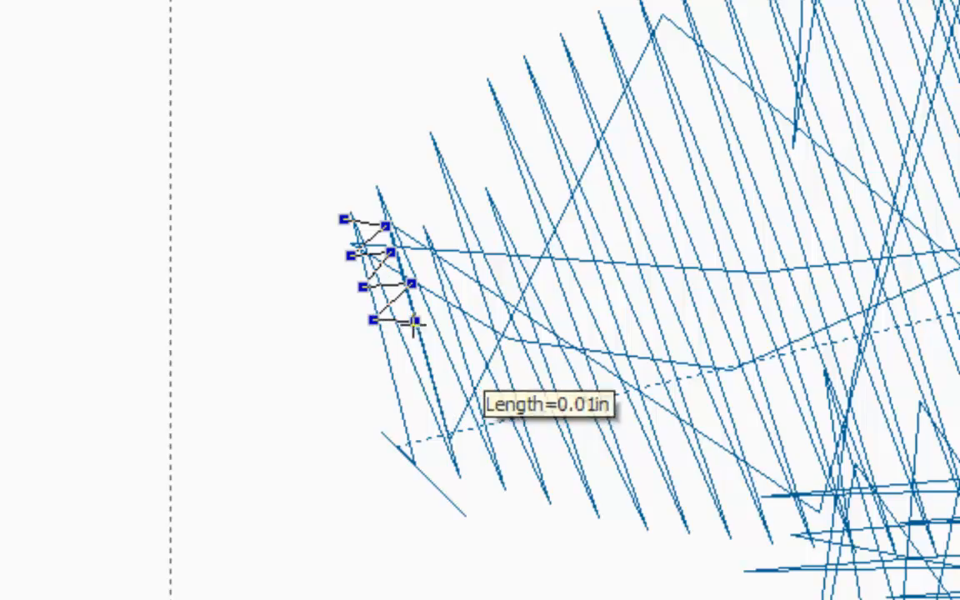
click(414, 321)
click(382, 364)
click(425, 364)
click(391, 398)
click(438, 403)
click(400, 431)
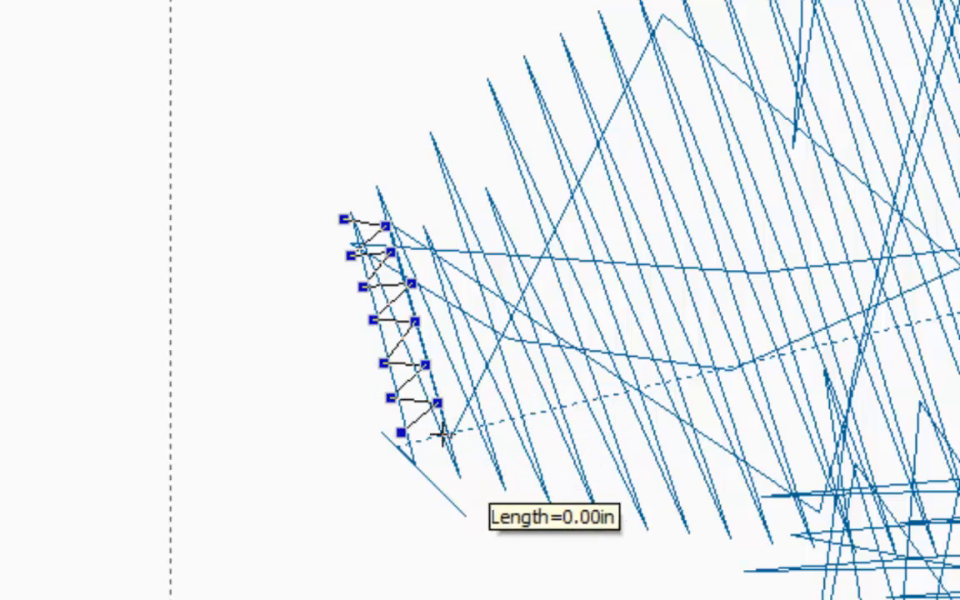
click(450, 435)
click(408, 462)
click(461, 462)
click(428, 472)
right_click(472, 464)
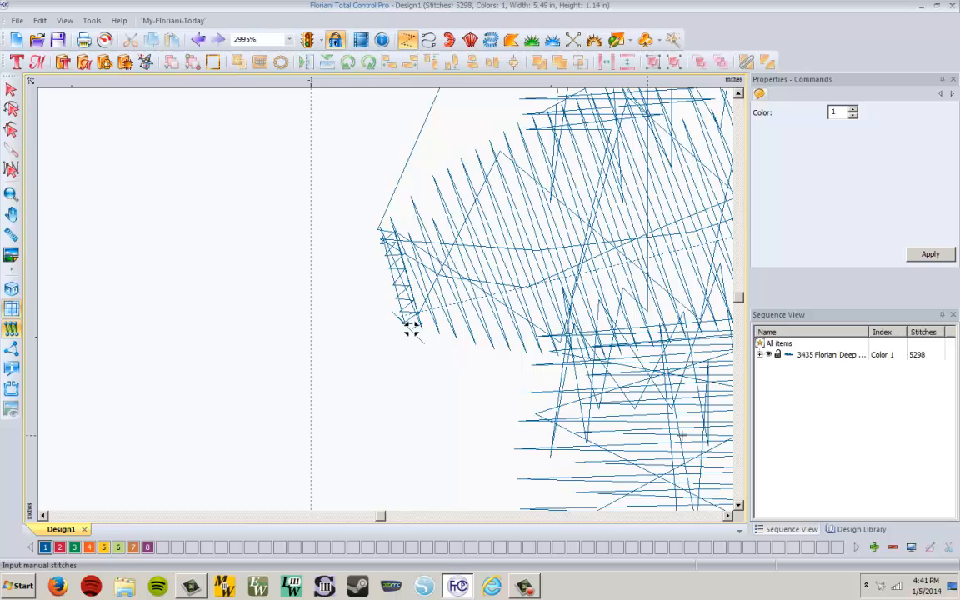
- Close off the lower end of the P's stem with small manual zig-zag stitches running left to right
scroll(682, 435, down, 2)
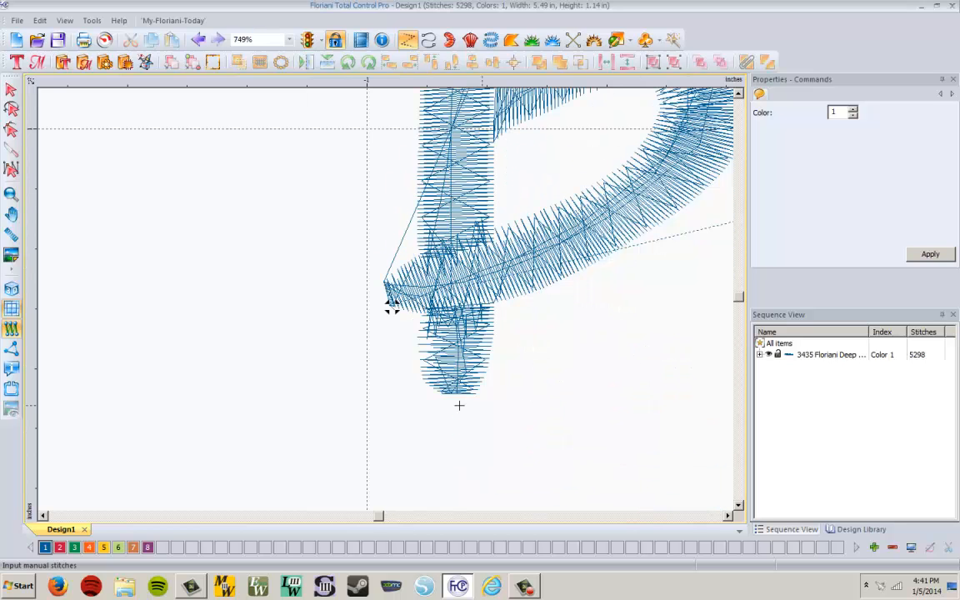
scroll(458, 402, up, 2)
scroll(387, 301, down, 1)
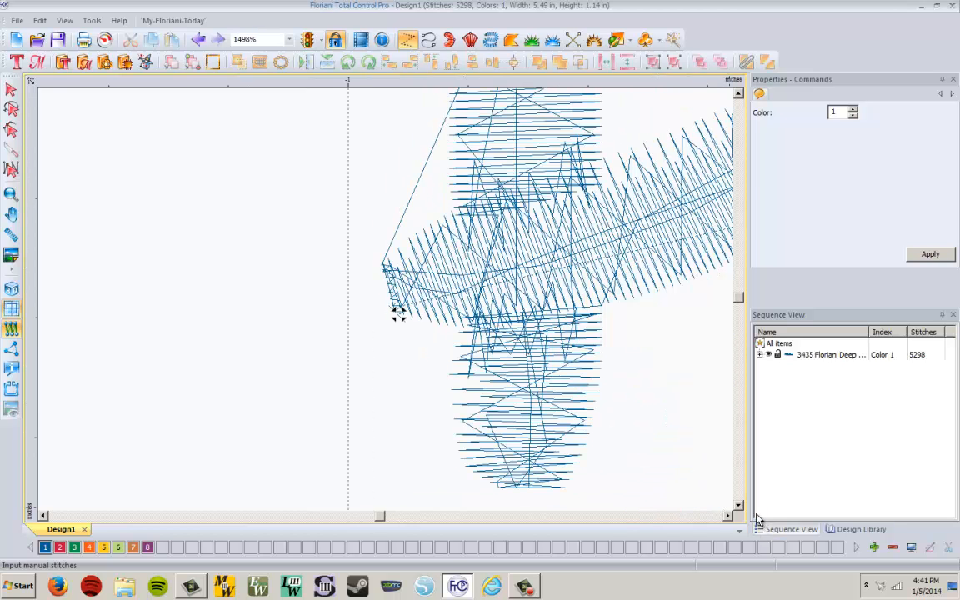
click(740, 508)
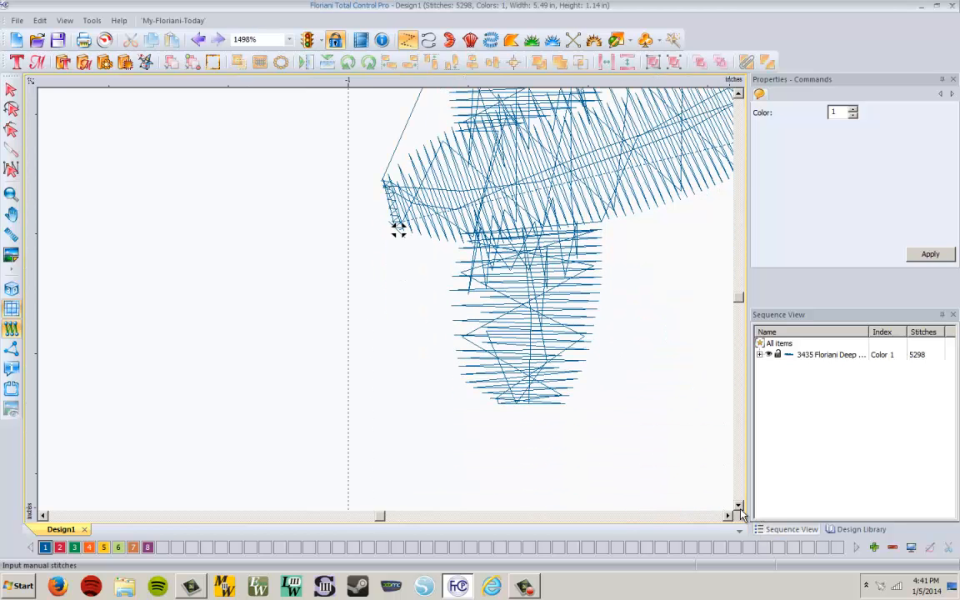
click(504, 405)
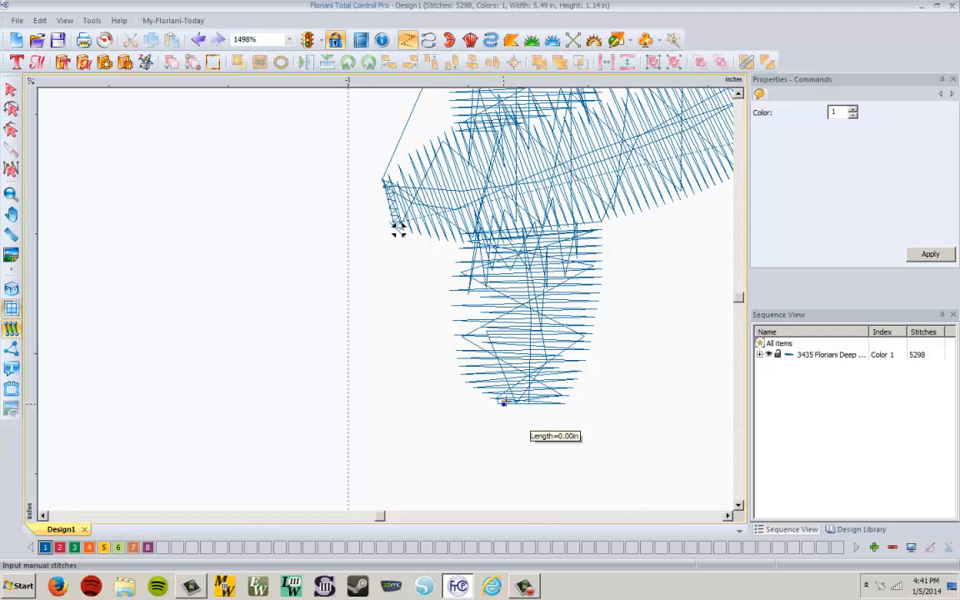
click(507, 400)
click(510, 406)
click(515, 399)
click(518, 408)
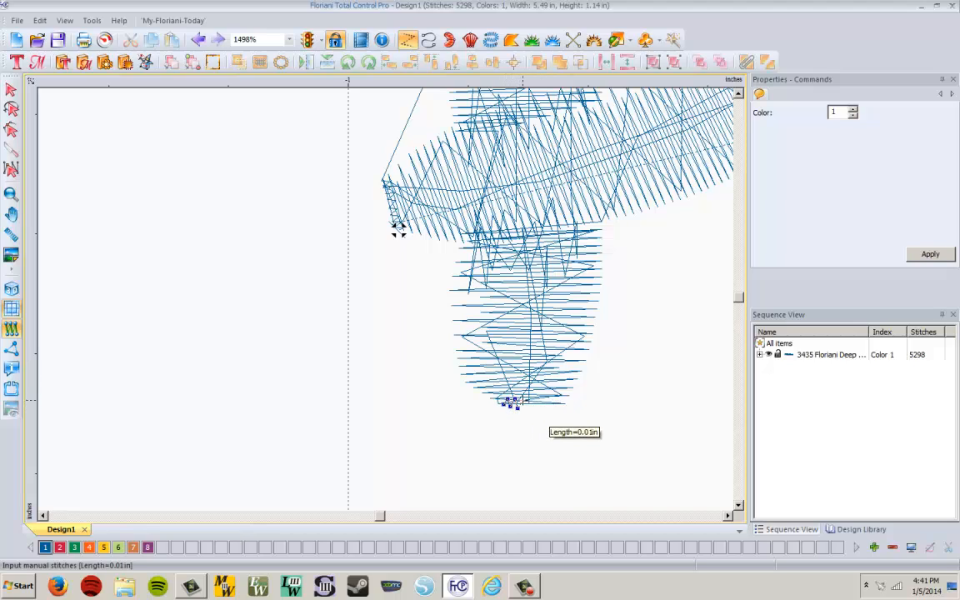
click(523, 399)
click(525, 406)
click(532, 399)
click(533, 406)
click(539, 399)
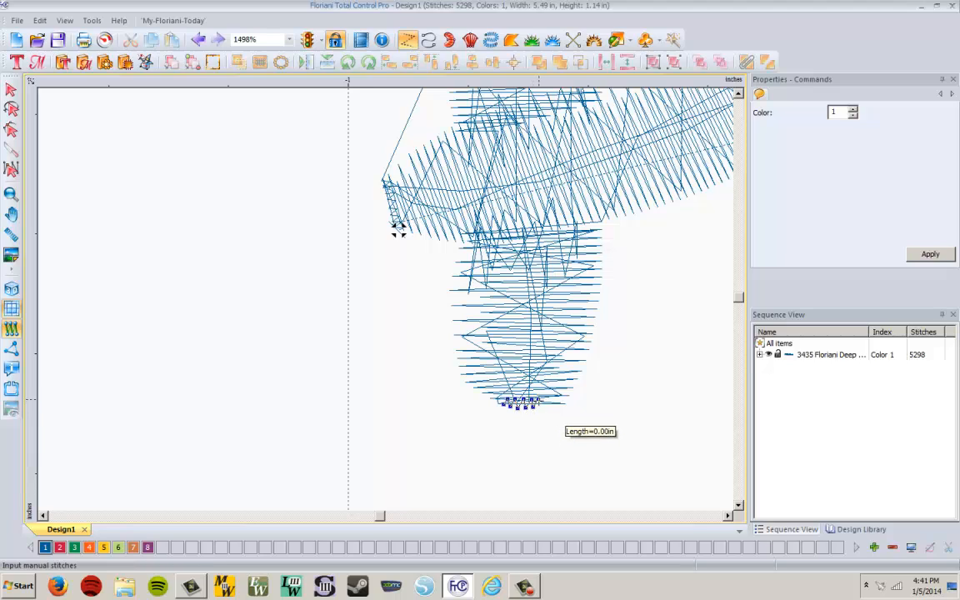
click(541, 406)
click(545, 399)
click(550, 408)
click(559, 398)
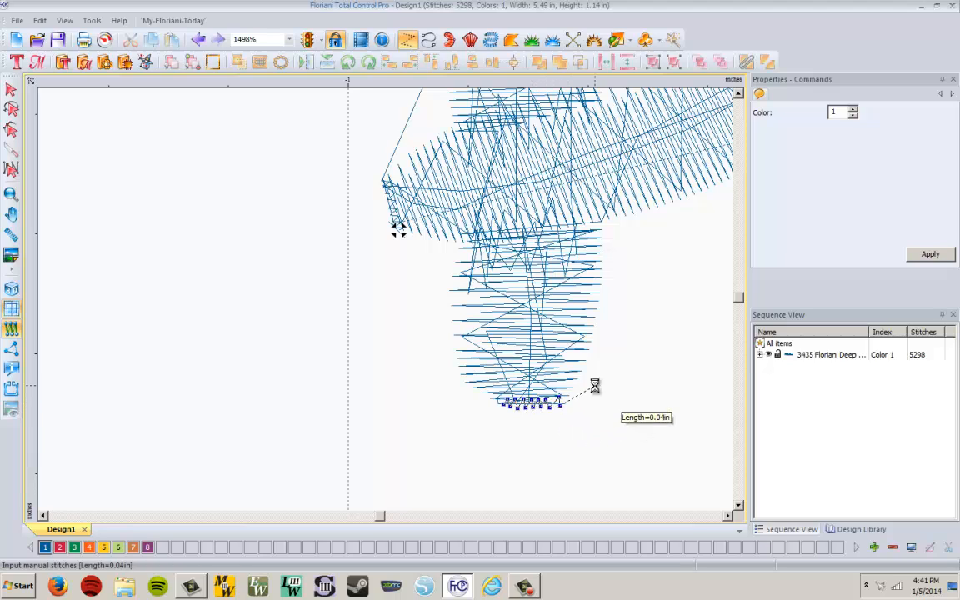
key(Return)
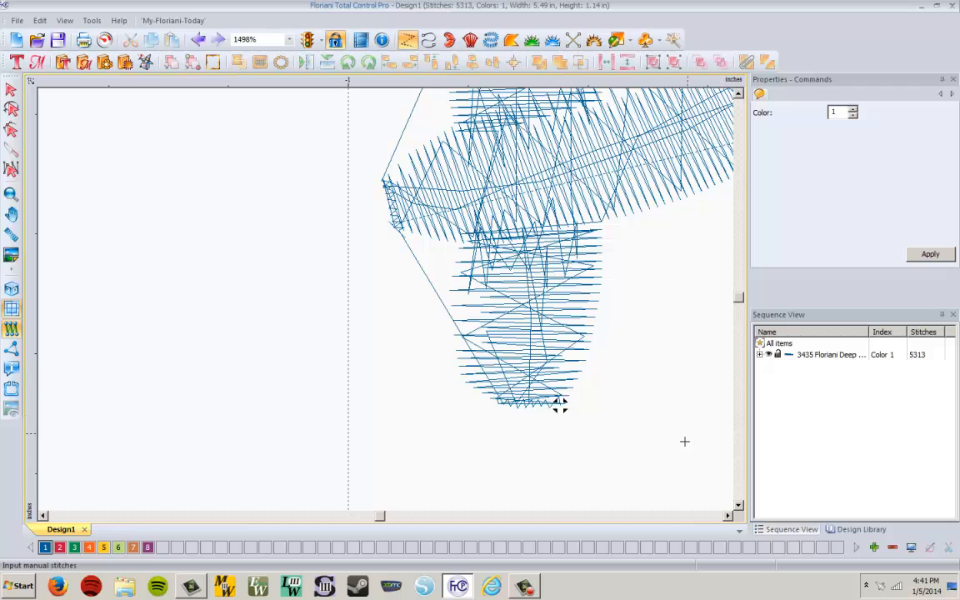
- Cap the open upper end of the u's left stem with a manual zig-zag path running left to right
click(727, 518)
click(727, 519)
click(727, 518)
click(727, 519)
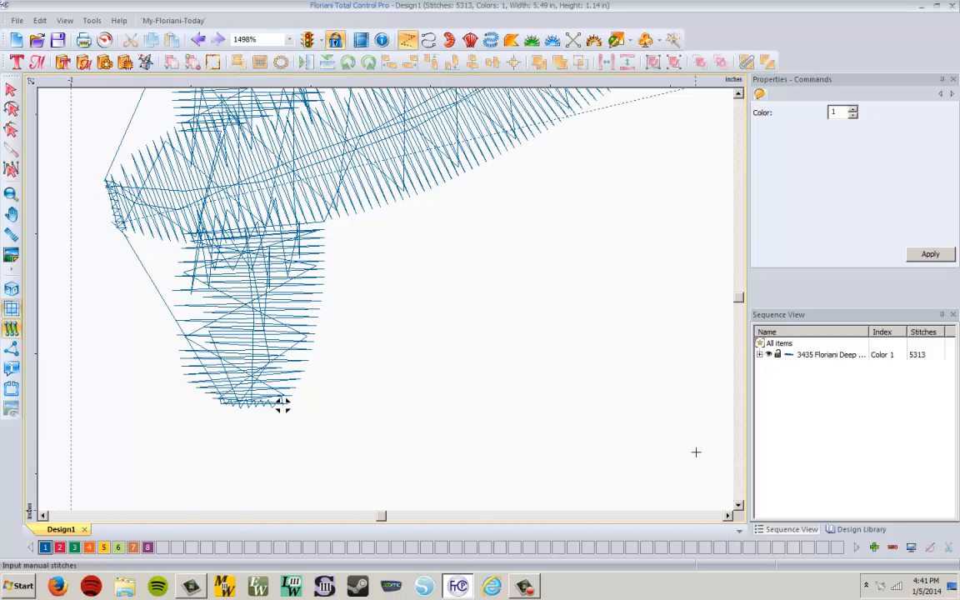
scroll(666, 411, down, 1)
click(739, 93)
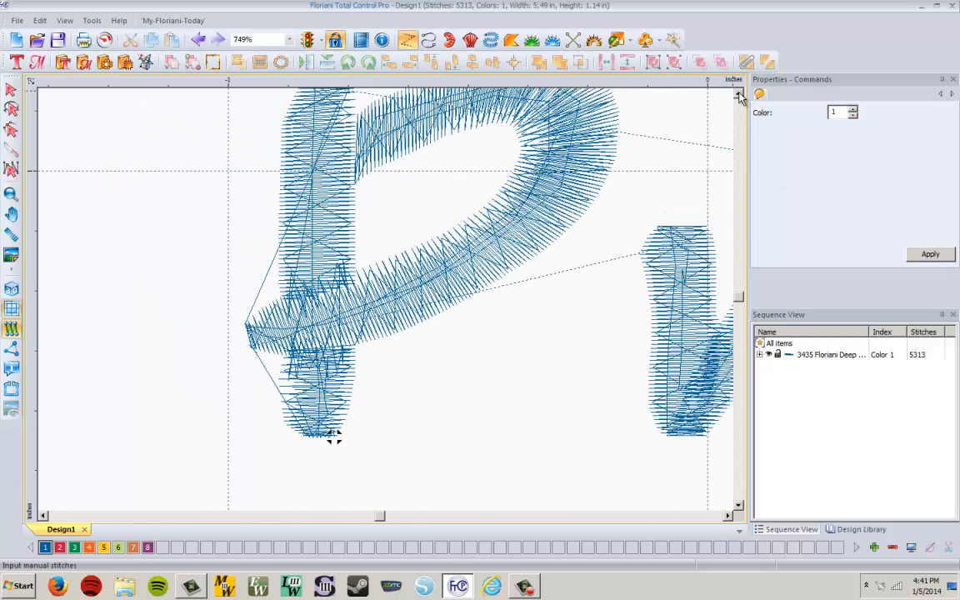
click(738, 94)
click(738, 93)
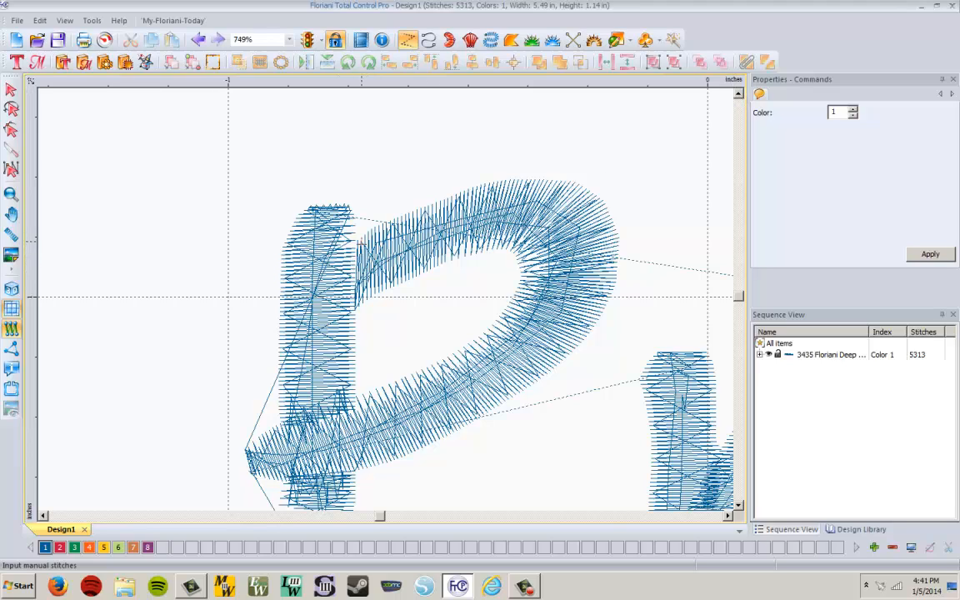
click(728, 515)
click(728, 515)
scroll(430, 296, up, 1)
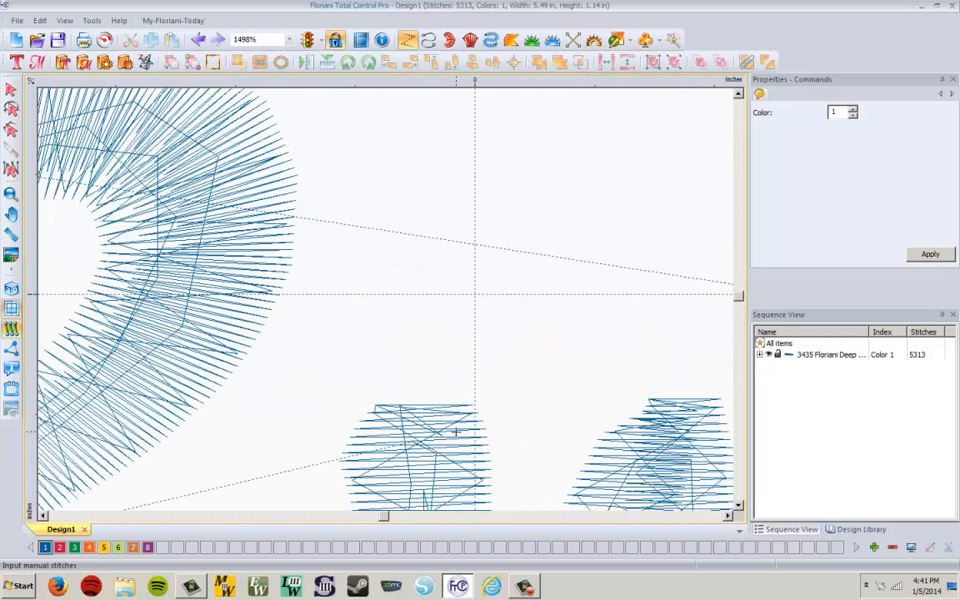
click(738, 505)
click(739, 505)
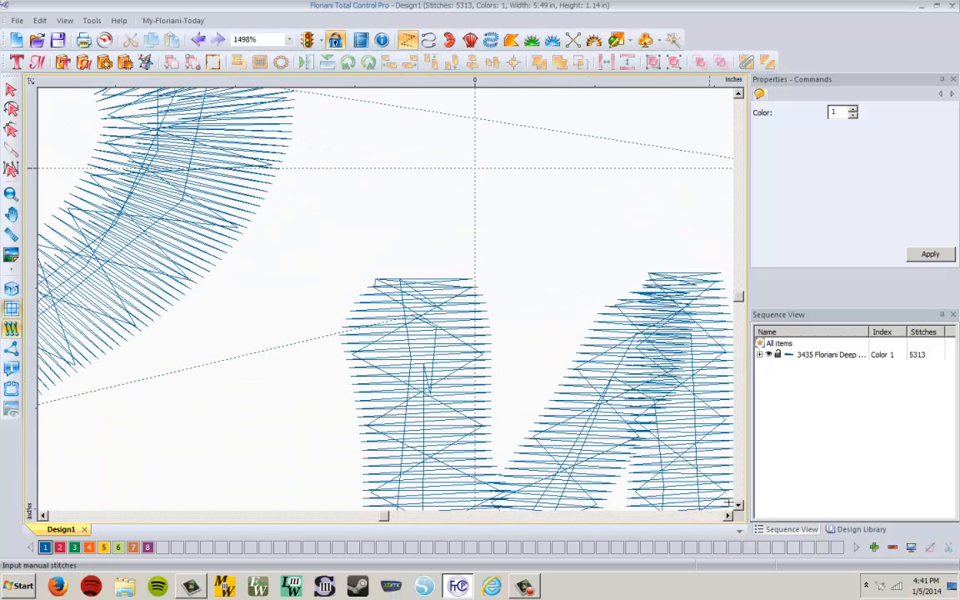
click(377, 278)
click(386, 290)
click(390, 278)
click(396, 293)
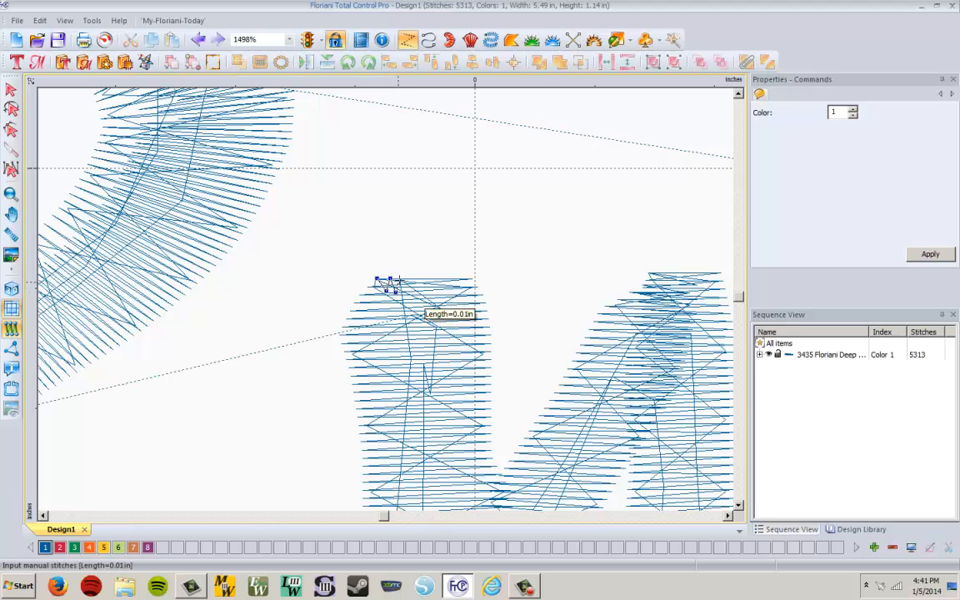
click(400, 279)
click(406, 289)
click(410, 279)
click(414, 290)
click(419, 281)
click(422, 289)
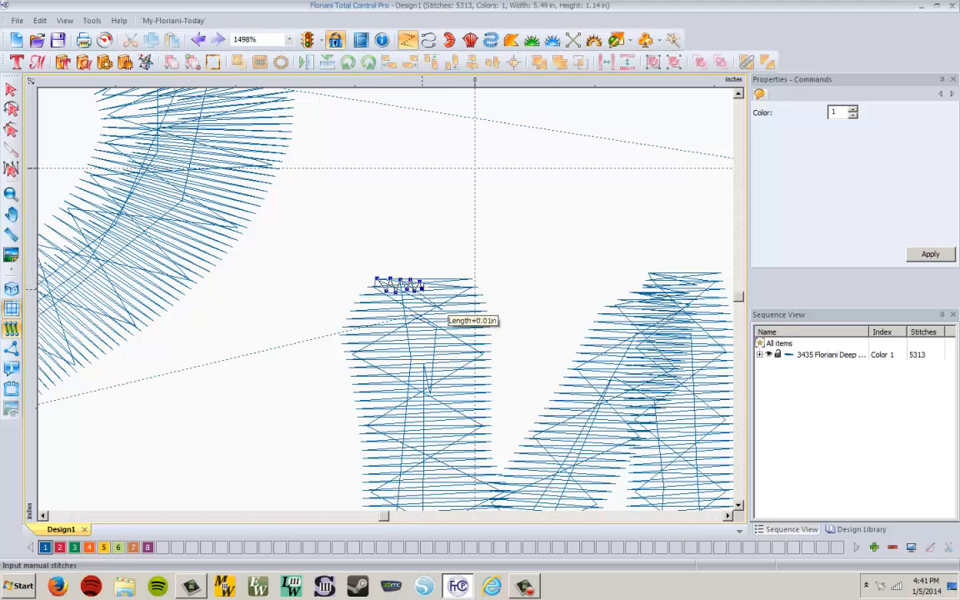
click(428, 281)
click(433, 290)
click(436, 279)
click(440, 288)
click(444, 279)
click(448, 286)
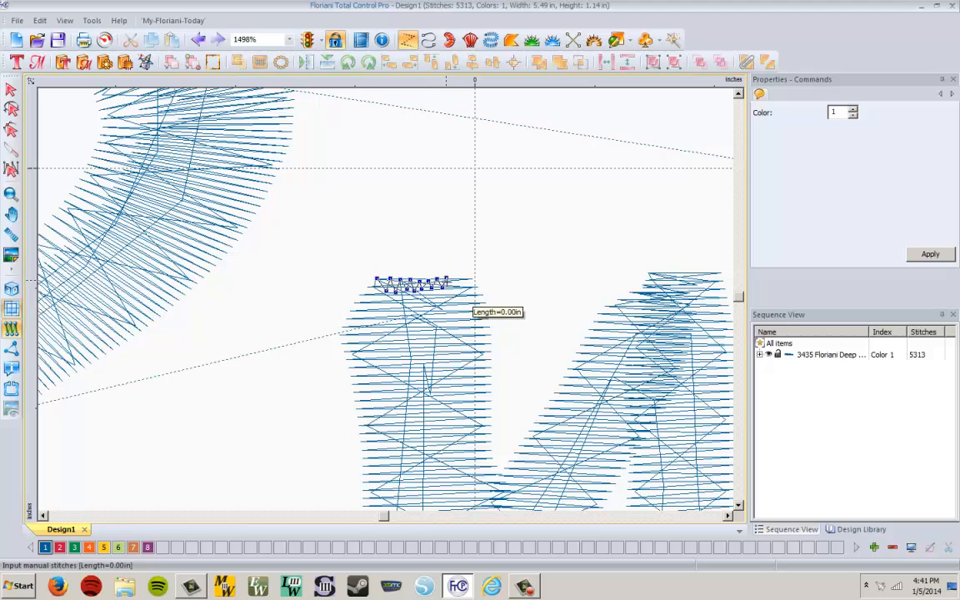
click(455, 278)
click(456, 279)
click(461, 294)
click(465, 278)
click(473, 295)
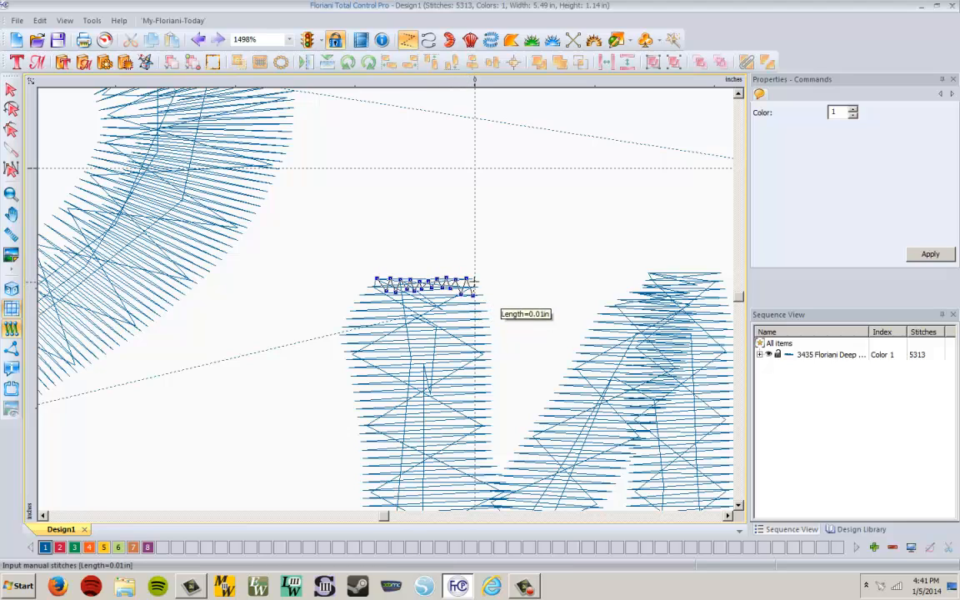
click(476, 279)
click(479, 294)
right_click(497, 285)
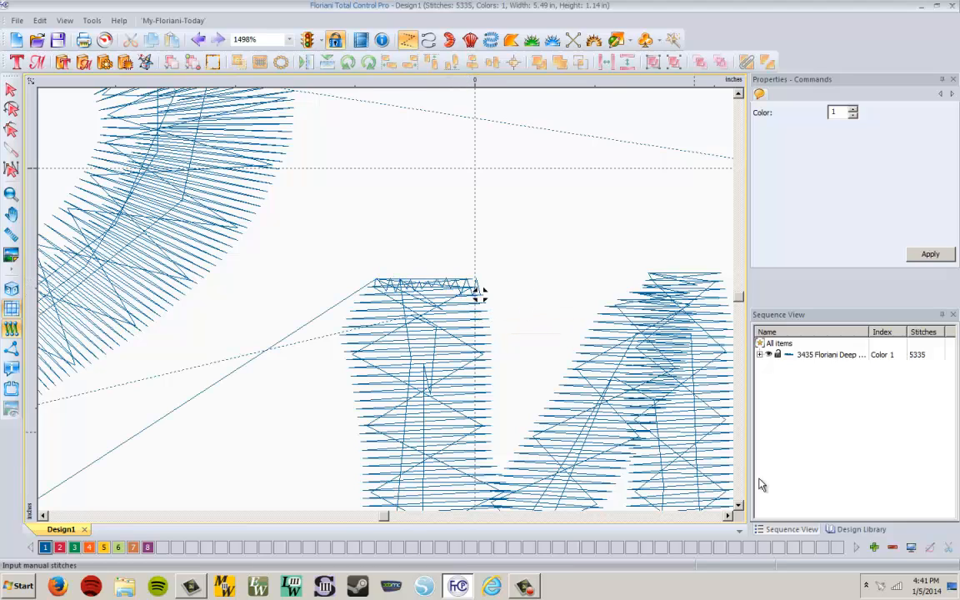
- Close off the lower end of the u's left stem with small manual zig-zag stitches from its left edge to its right edge
click(728, 516)
click(728, 516)
click(740, 505)
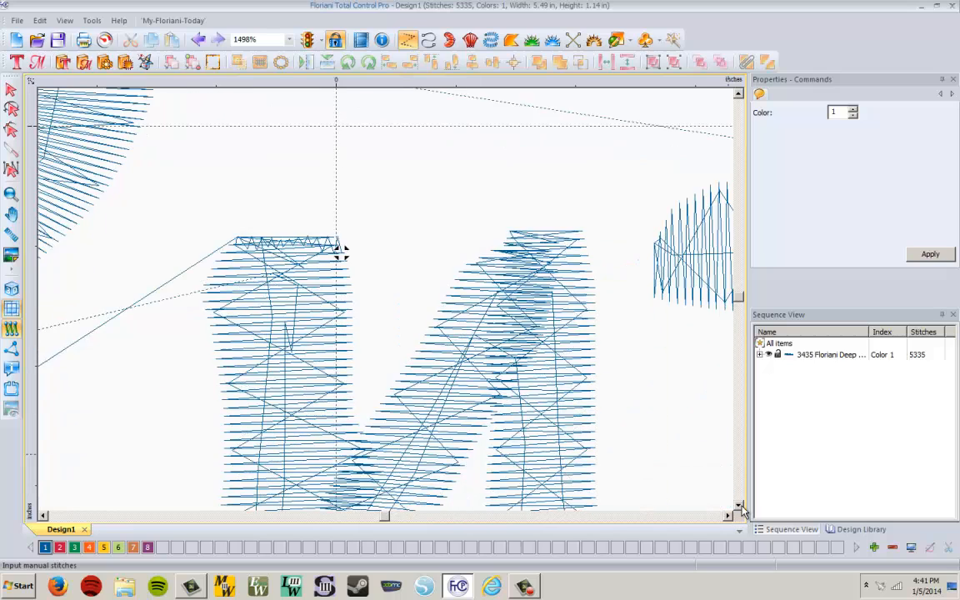
click(740, 506)
click(740, 506)
click(740, 506)
click(740, 506)
click(740, 506)
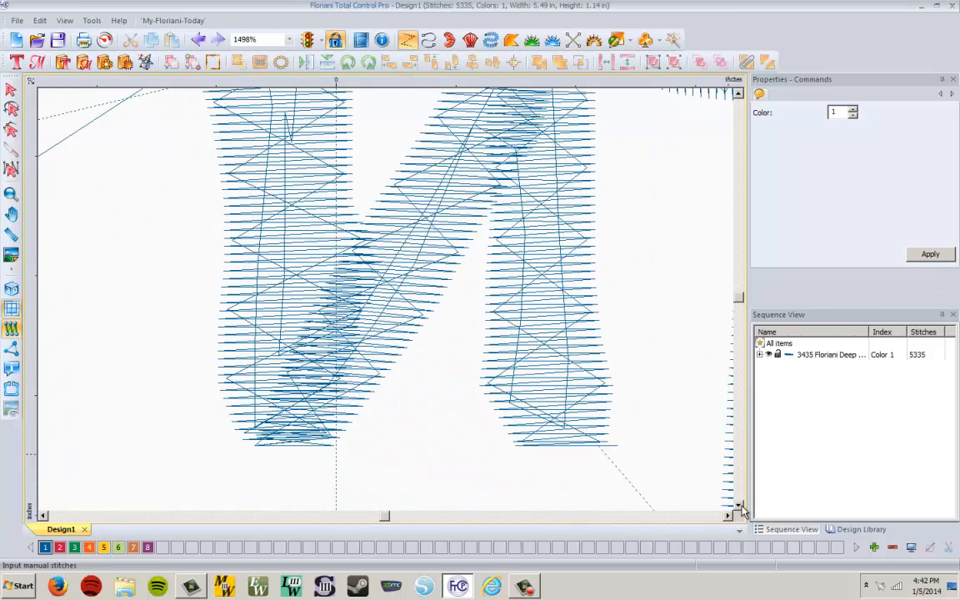
click(259, 447)
click(265, 438)
click(265, 448)
click(272, 438)
click(272, 448)
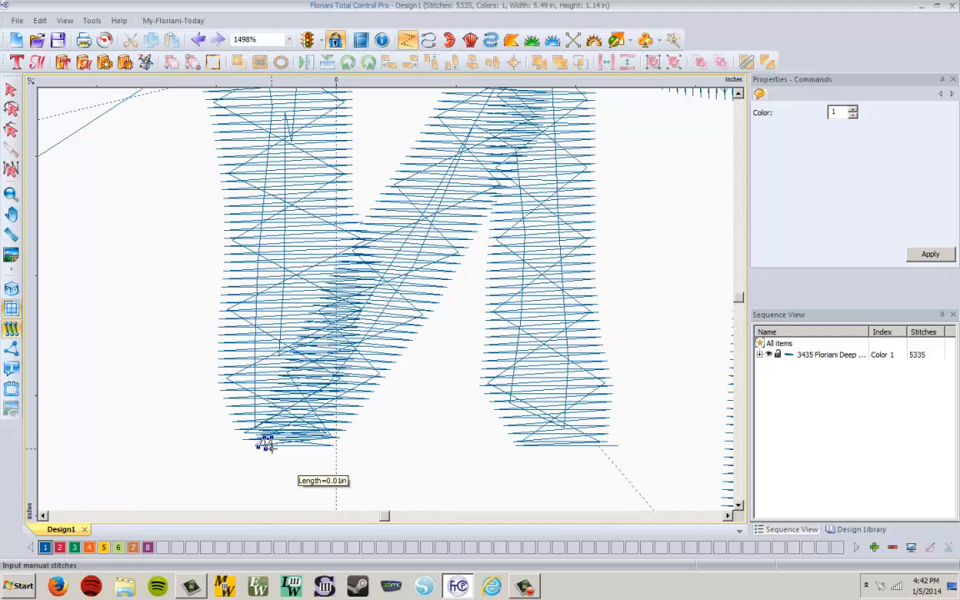
click(278, 438)
click(280, 449)
click(286, 436)
click(291, 451)
click(297, 439)
click(302, 454)
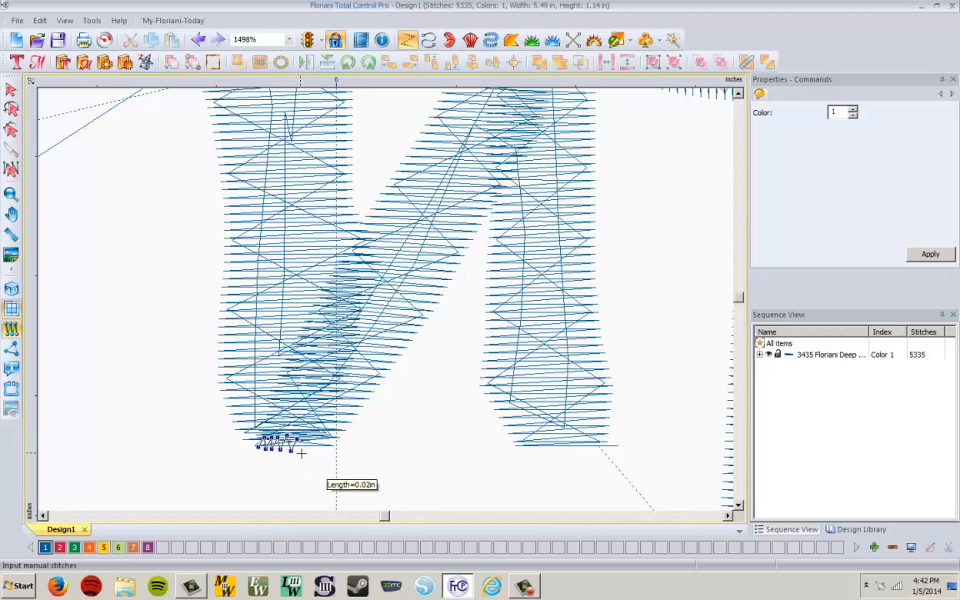
click(304, 443)
click(310, 453)
click(312, 443)
click(317, 453)
click(322, 442)
click(324, 453)
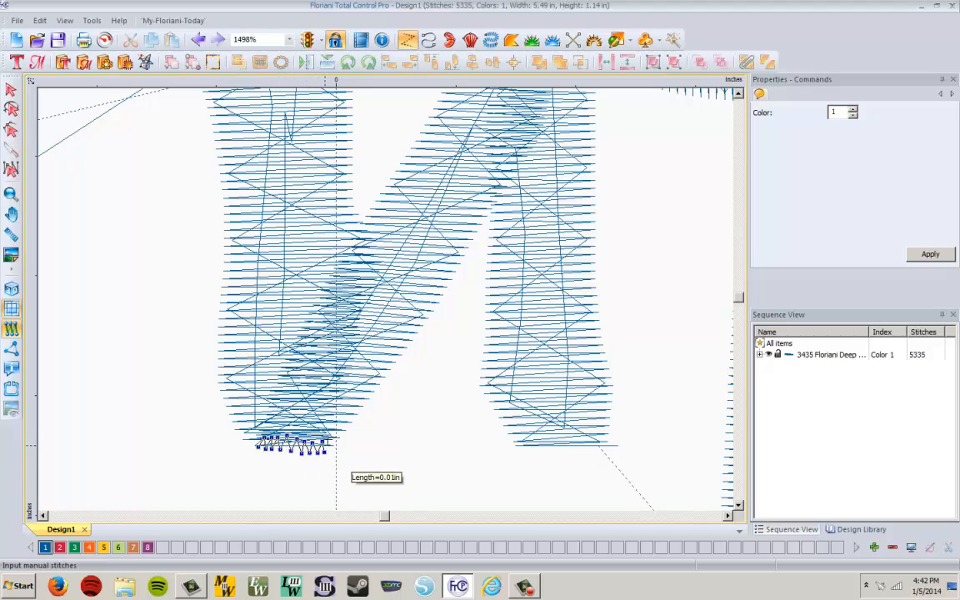
click(329, 440)
key(Return)
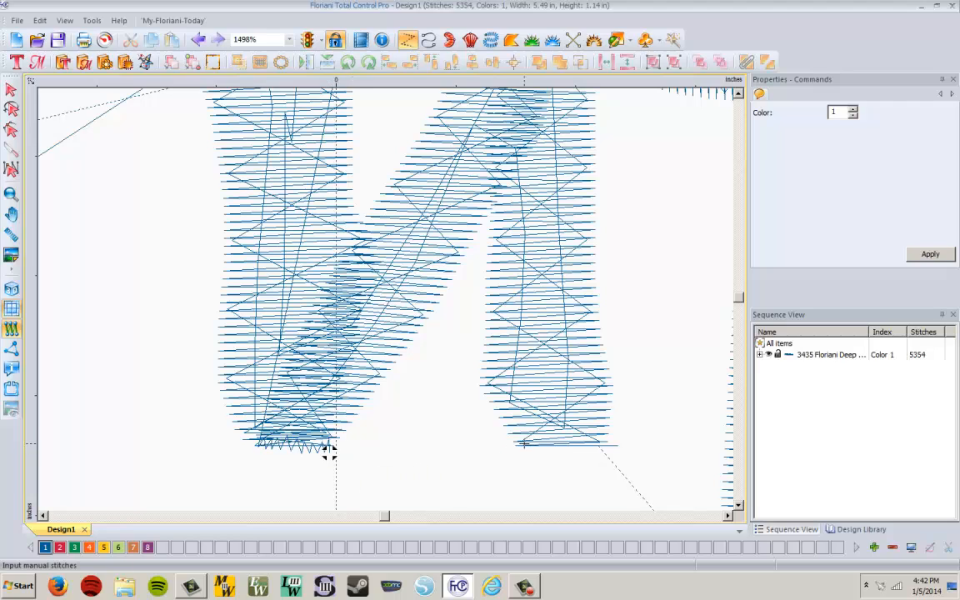
click(523, 443)
click(525, 448)
click(527, 443)
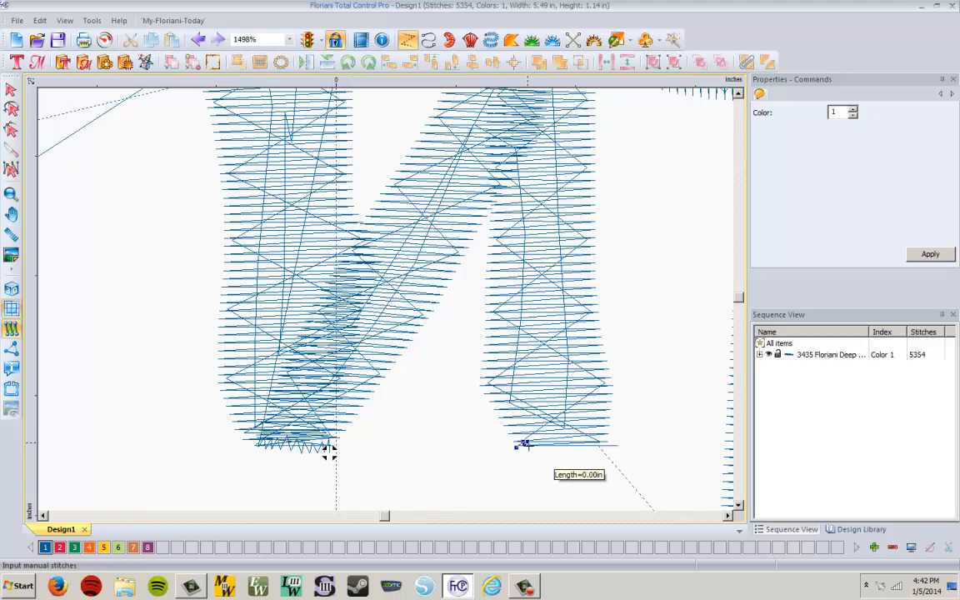
click(529, 448)
click(536, 441)
click(542, 448)
click(548, 441)
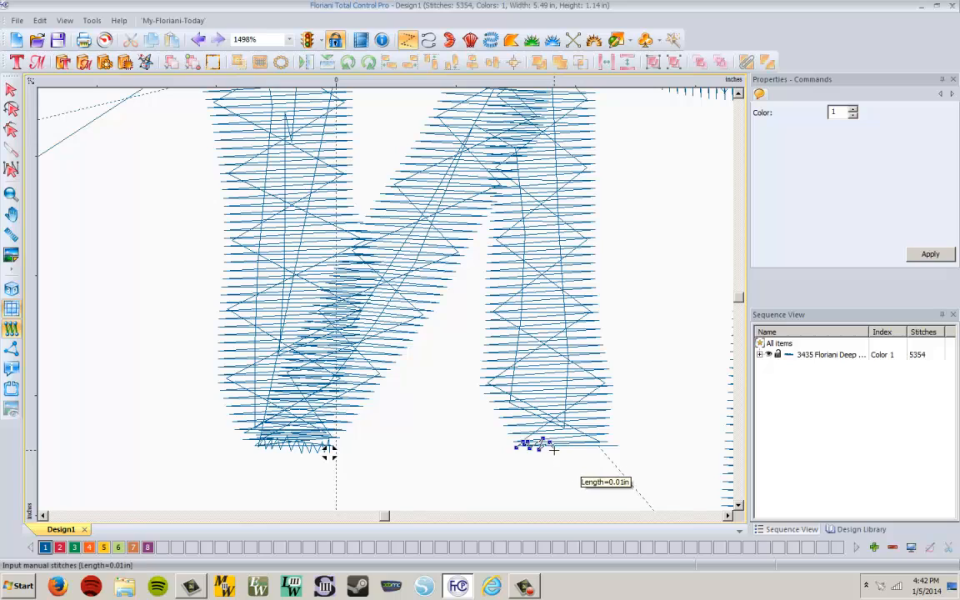
click(555, 445)
click(561, 449)
click(568, 444)
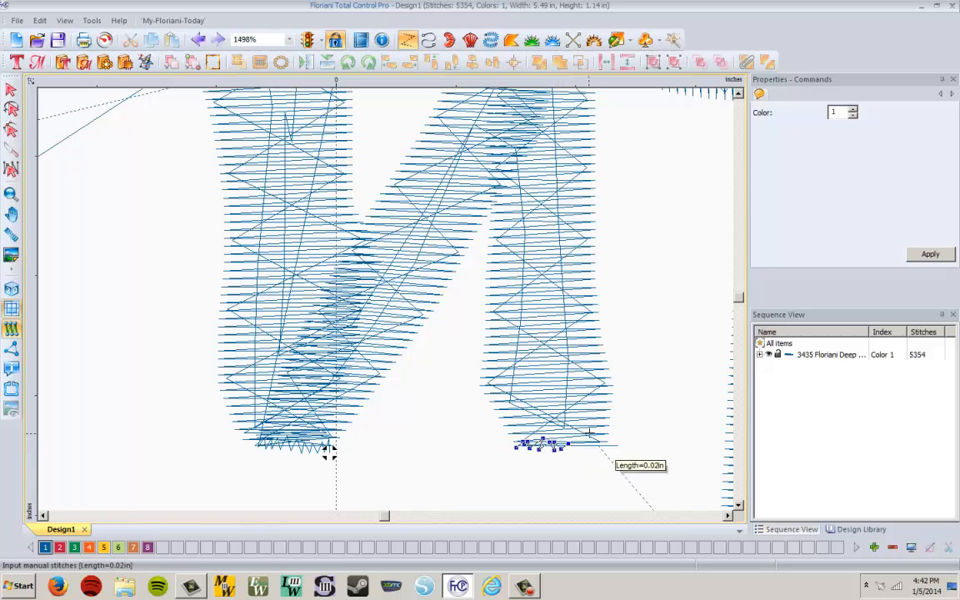
key(BackSpace)
key(BackSpace)
key(BackSpace)
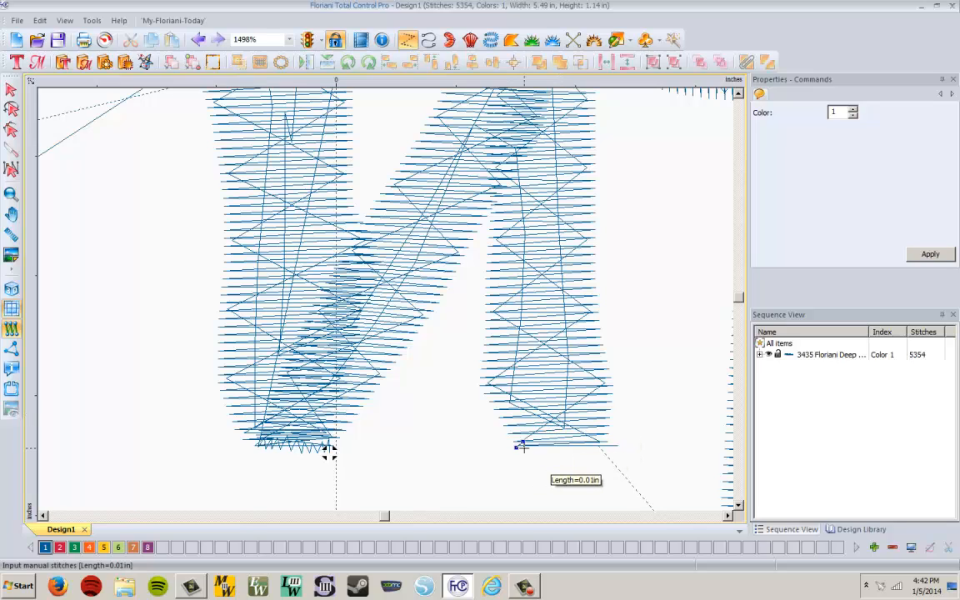
- Cap the lower end of the u's right stem with evenly spaced manual zig-zag stitches running left to right
click(531, 441)
click(534, 449)
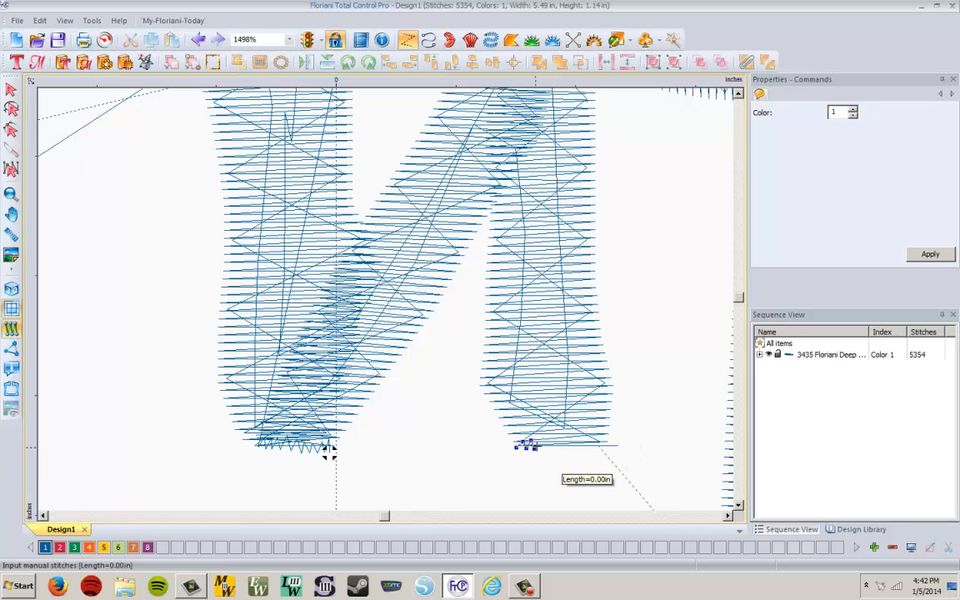
click(540, 441)
click(545, 450)
click(550, 443)
click(556, 449)
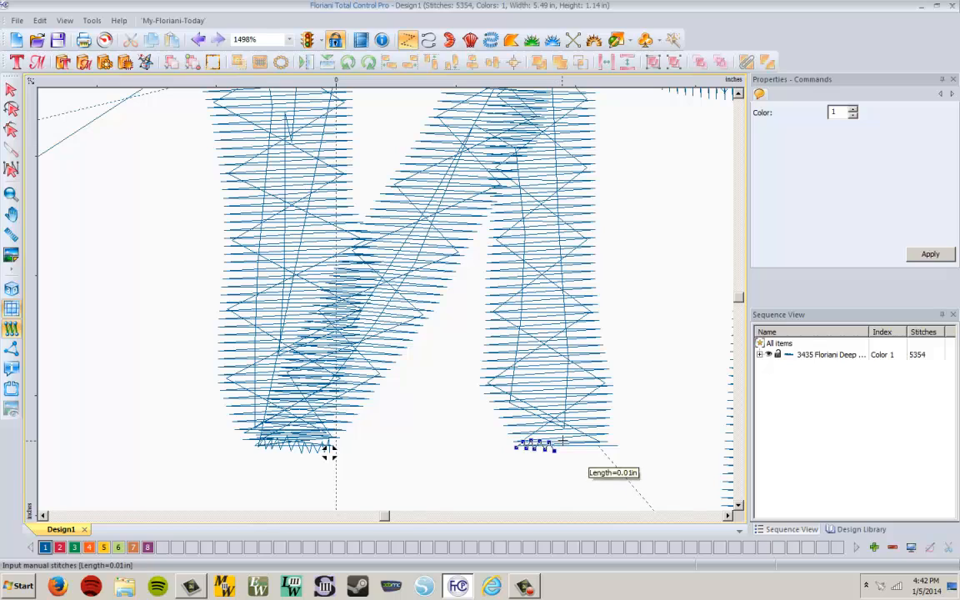
click(562, 442)
click(568, 449)
click(572, 442)
click(578, 449)
click(584, 442)
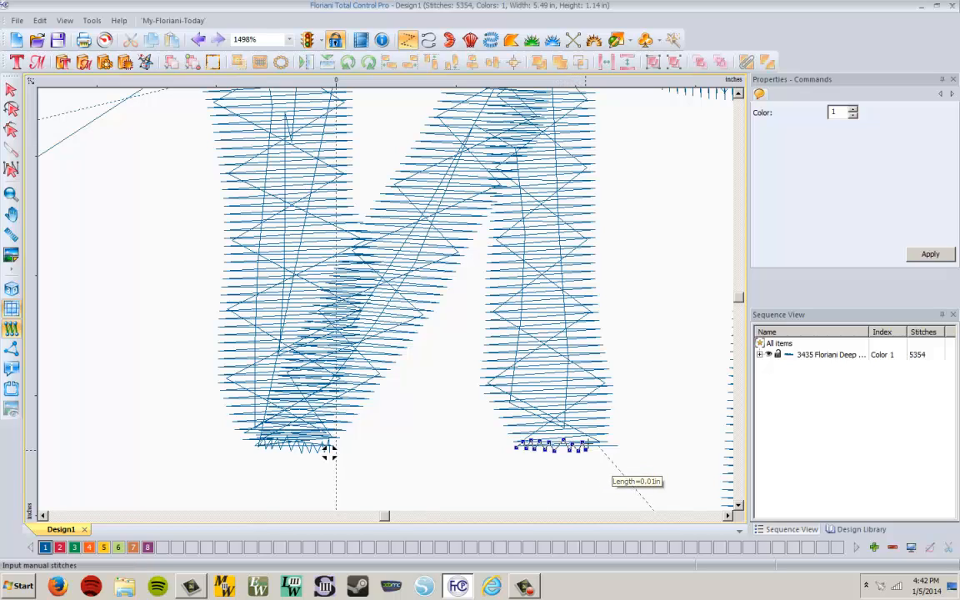
click(590, 449)
click(596, 442)
click(602, 448)
key(Return)
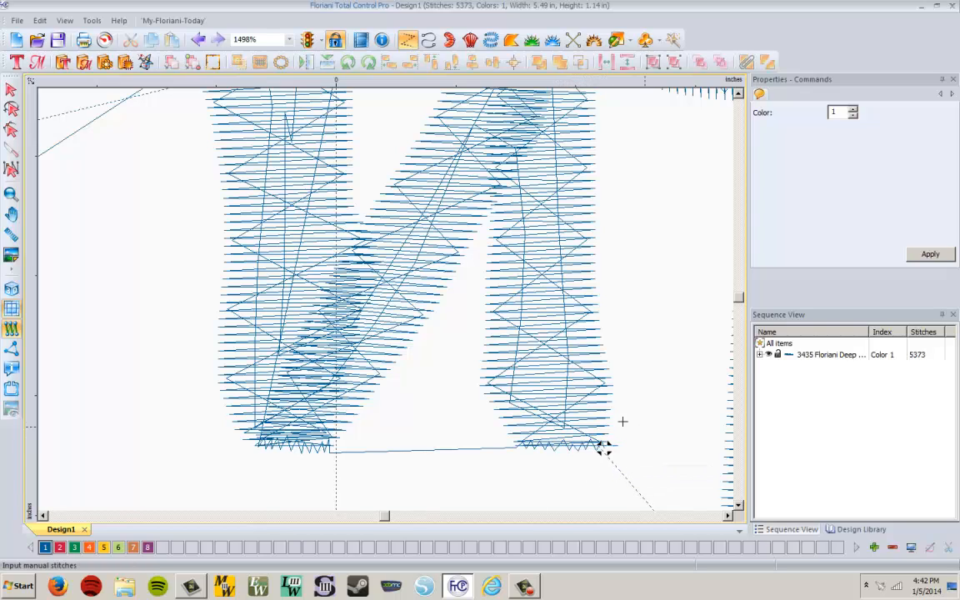
- Create a Steil line across the open end of the first f's upper hook, from its upper corner to its lower corner
click(728, 516)
click(727, 517)
scroll(474, 347, down, 2)
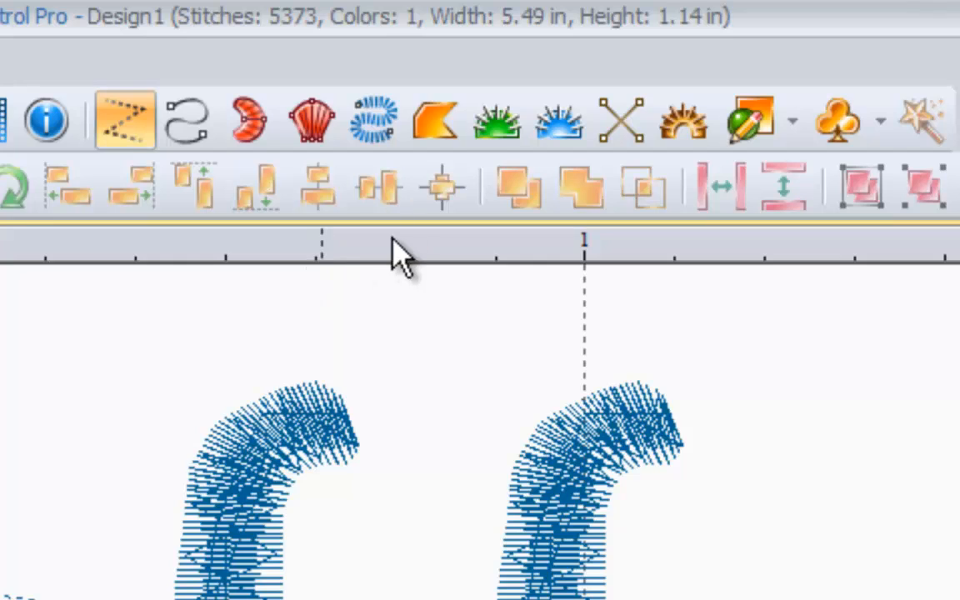
click(373, 129)
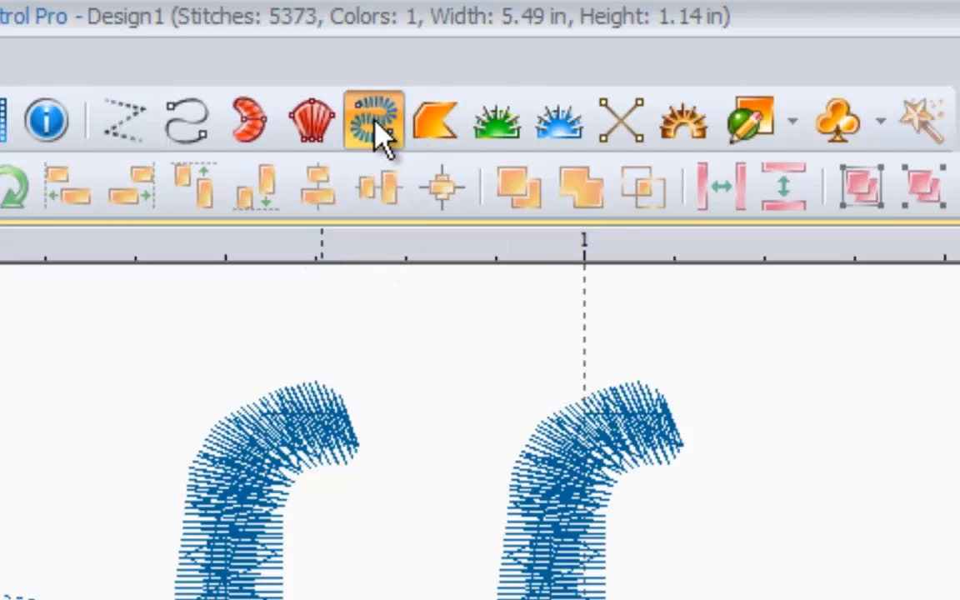
scroll(385, 454, up, 2)
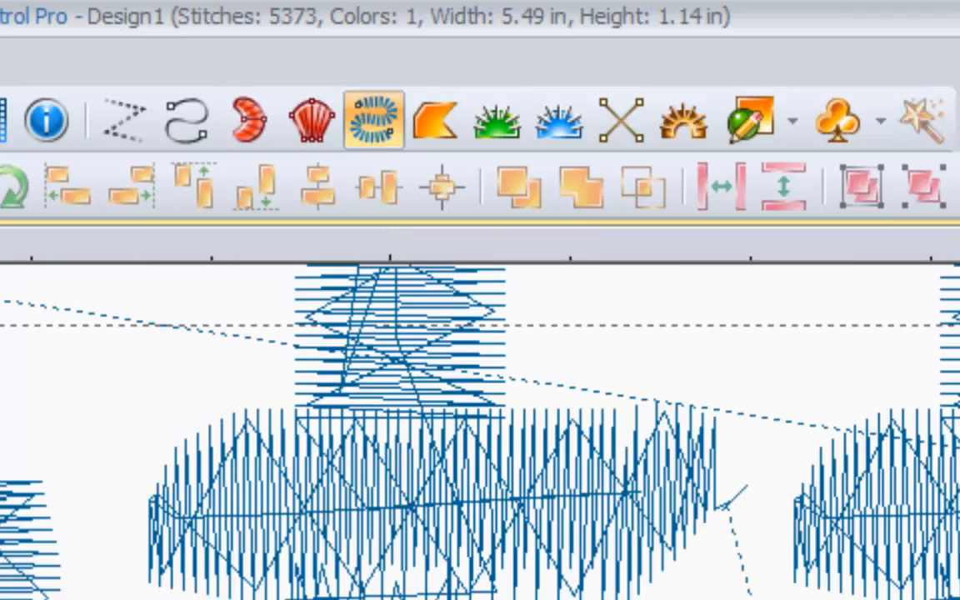
scroll(389, 458, up, 5)
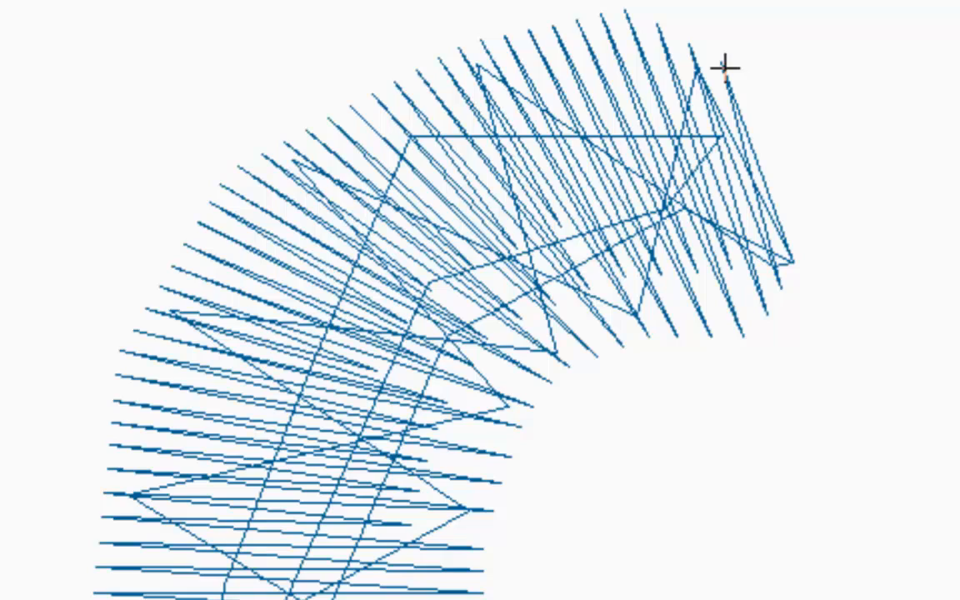
click(724, 66)
click(793, 267)
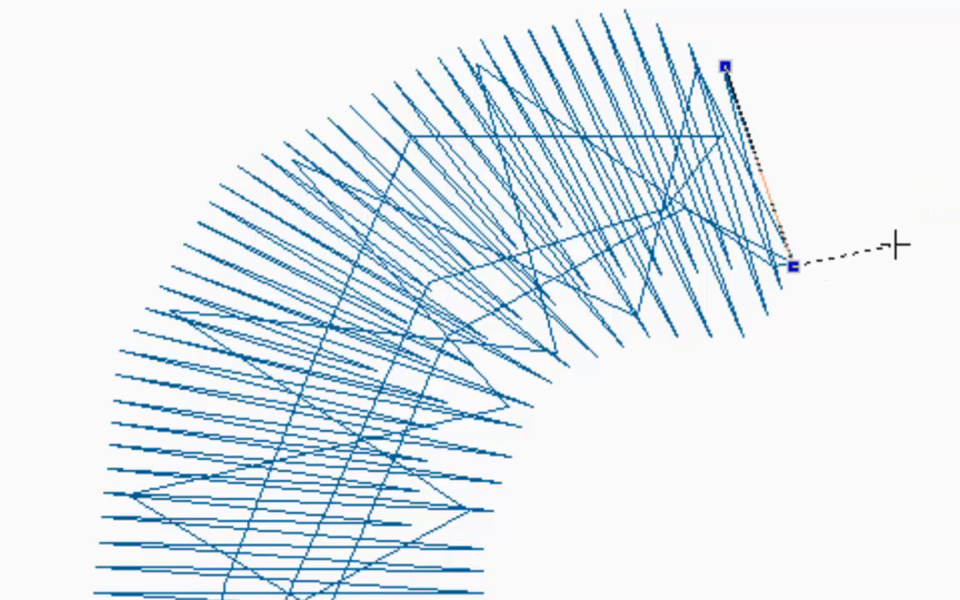
key(Return)
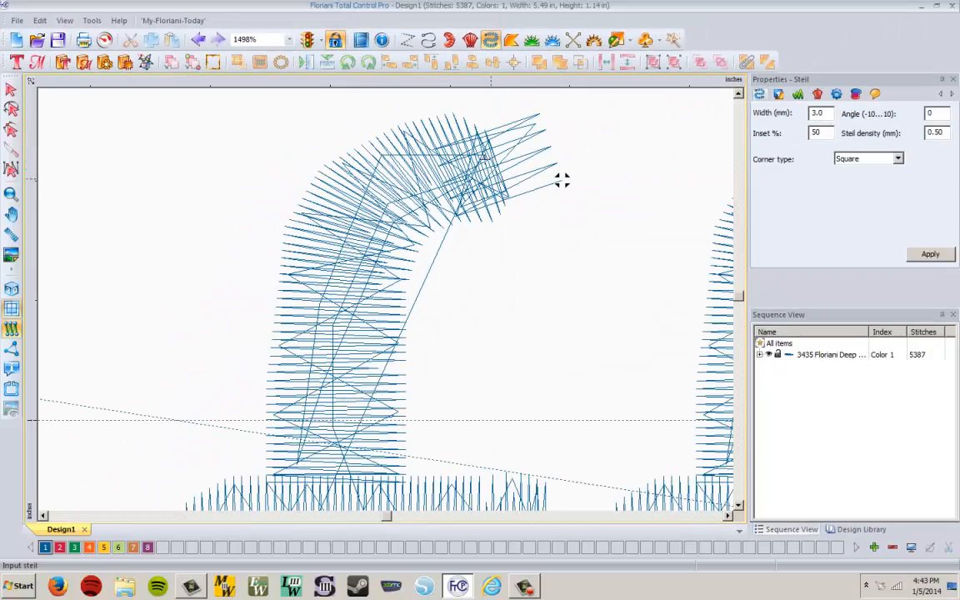
- Set the width of the steil on the first f's hook to 0.3 mm, apply it and clear the selection
double_click(827, 113)
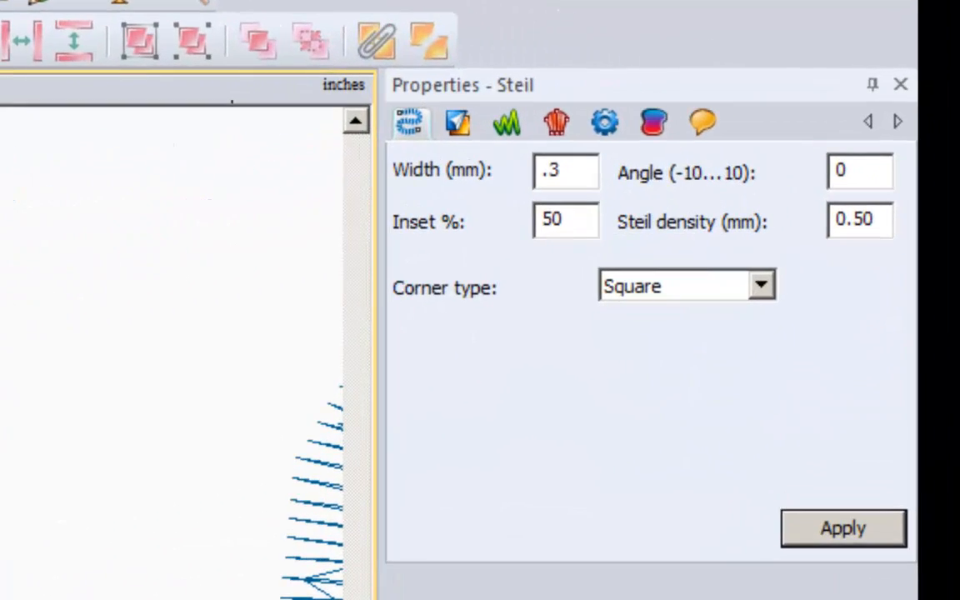
click(4, 375)
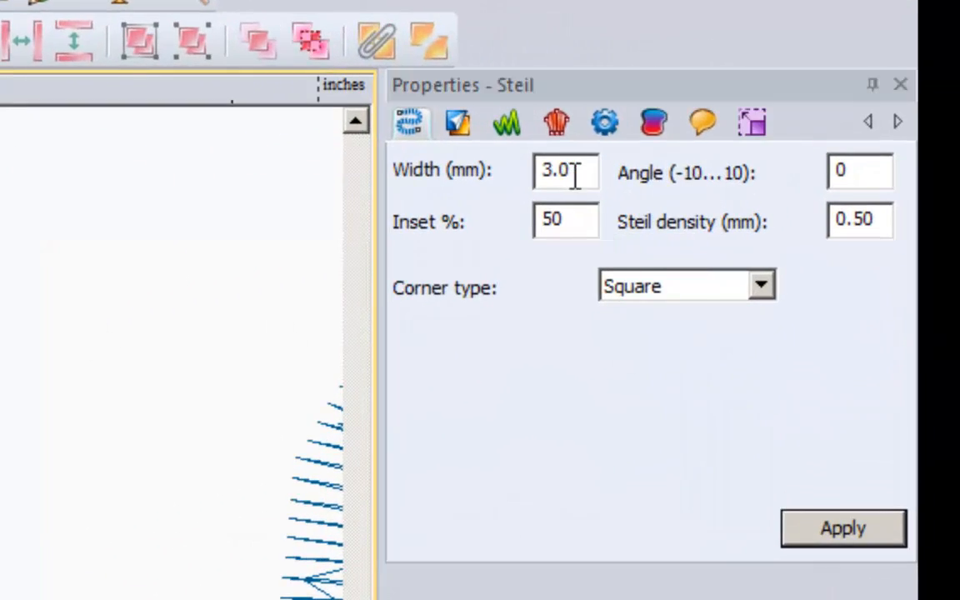
drag(574, 174, 508, 167)
text(.3)
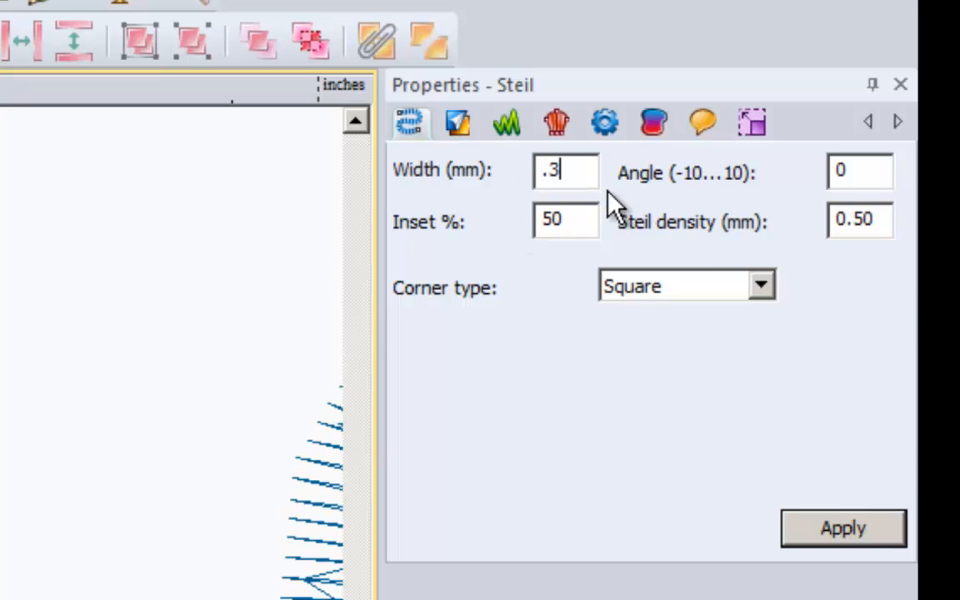
click(829, 529)
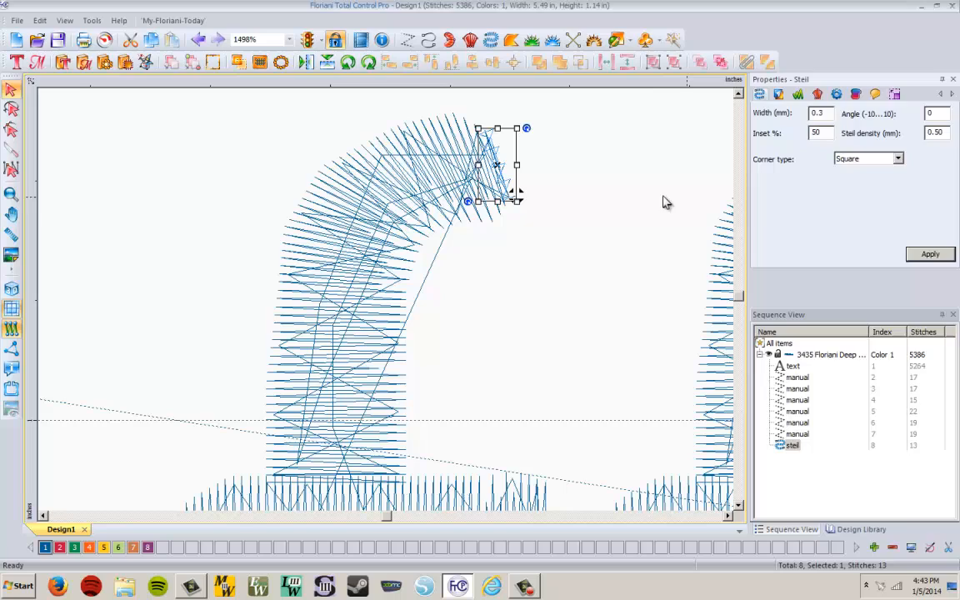
click(179, 310)
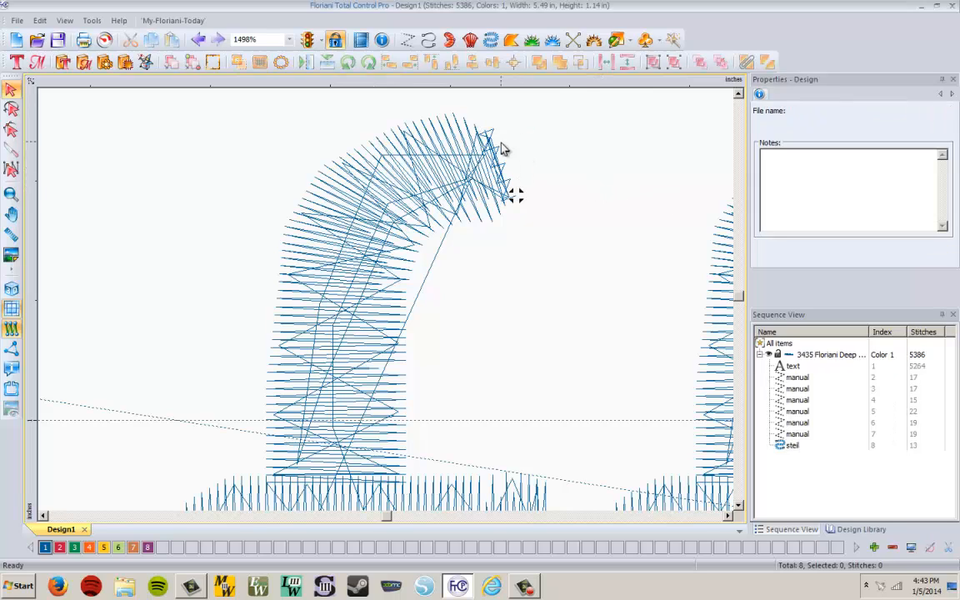
- Check the density of the steil on the first f's hook, reapply its settings and clear the selection
click(504, 170)
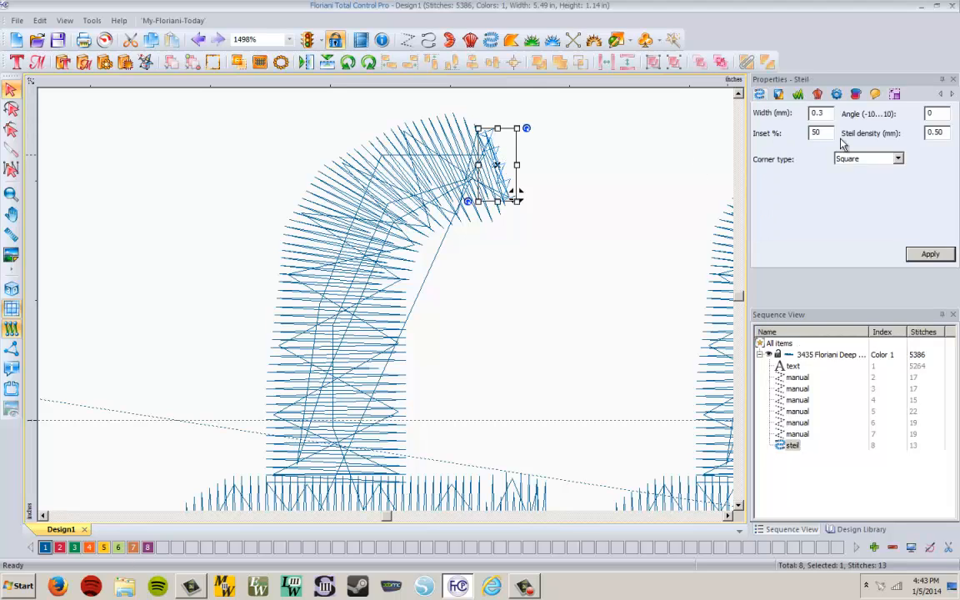
click(939, 134)
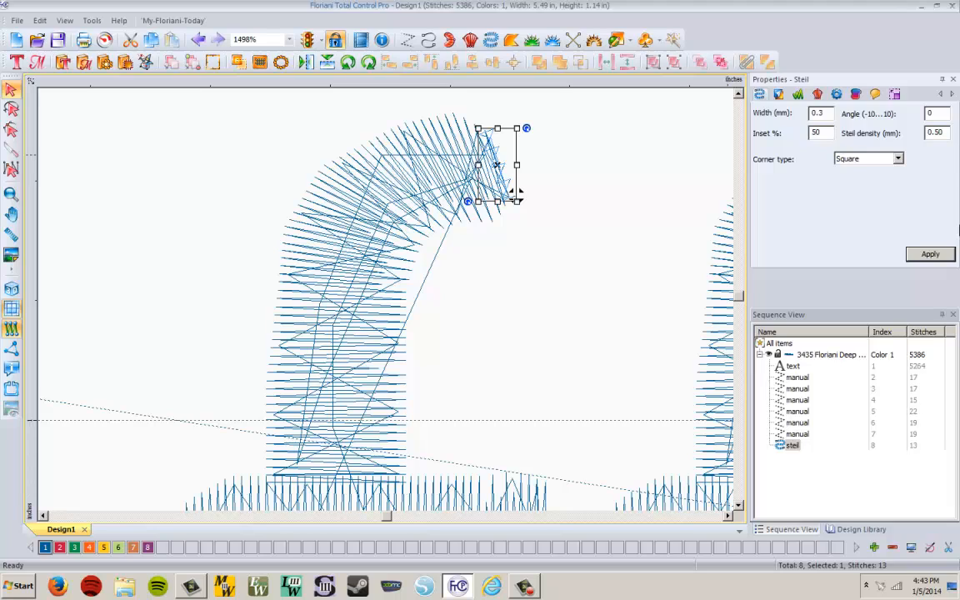
click(931, 255)
click(550, 171)
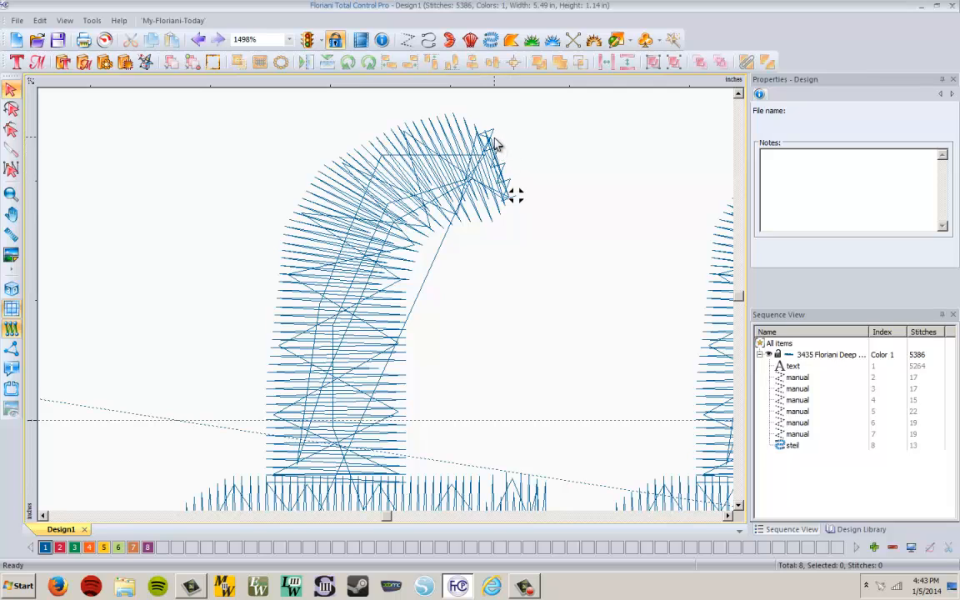
- Preview the first f's capped hook in the 3D stitch rendering and return to the flat stitch display
click(11, 290)
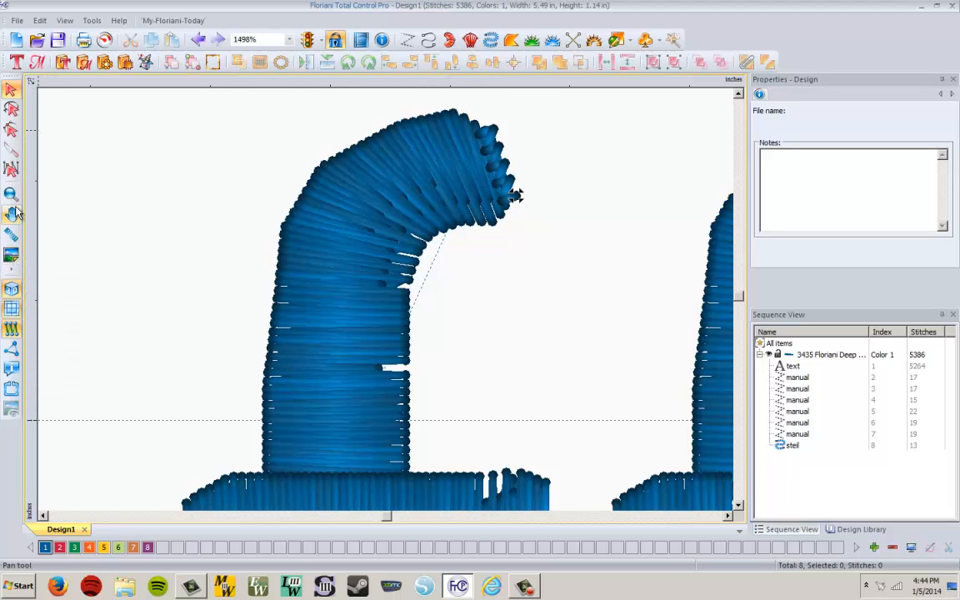
click(416, 44)
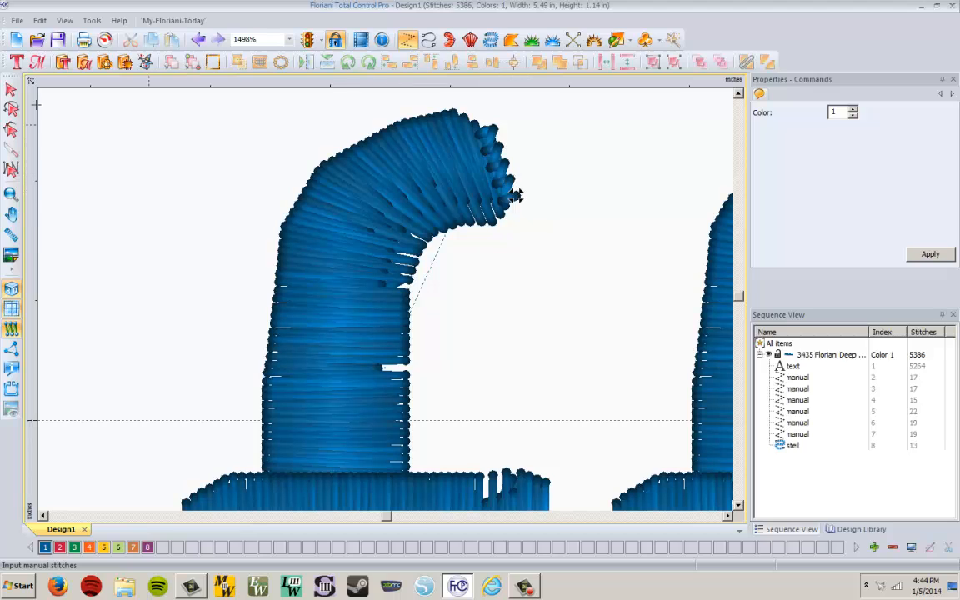
click(11, 90)
click(10, 288)
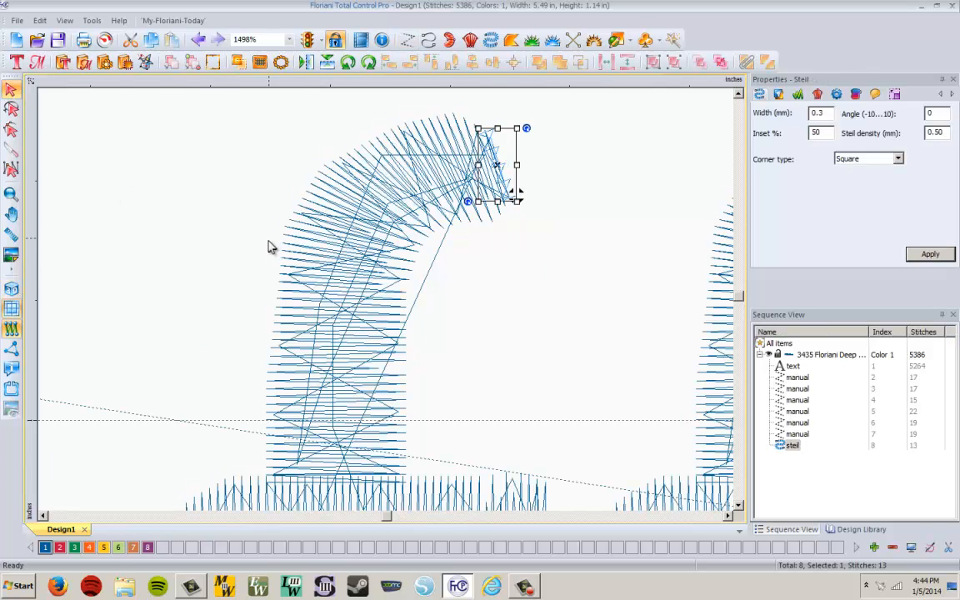
- Delete the entire Puffy Foam lettering together with its manual and steil cap stitches
scroll(269, 241, down, 3)
click(730, 516)
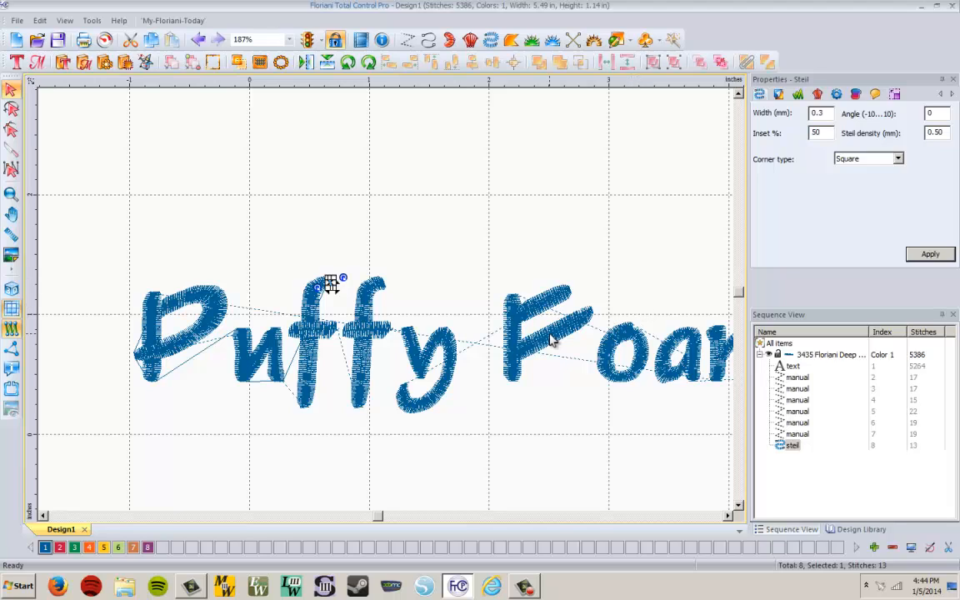
scroll(546, 335, down, 1)
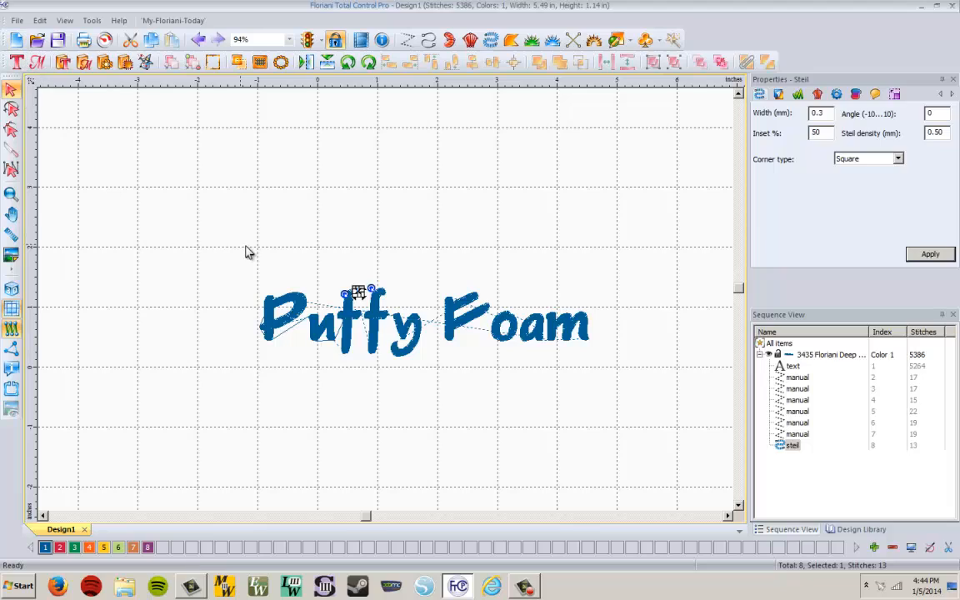
click(254, 271)
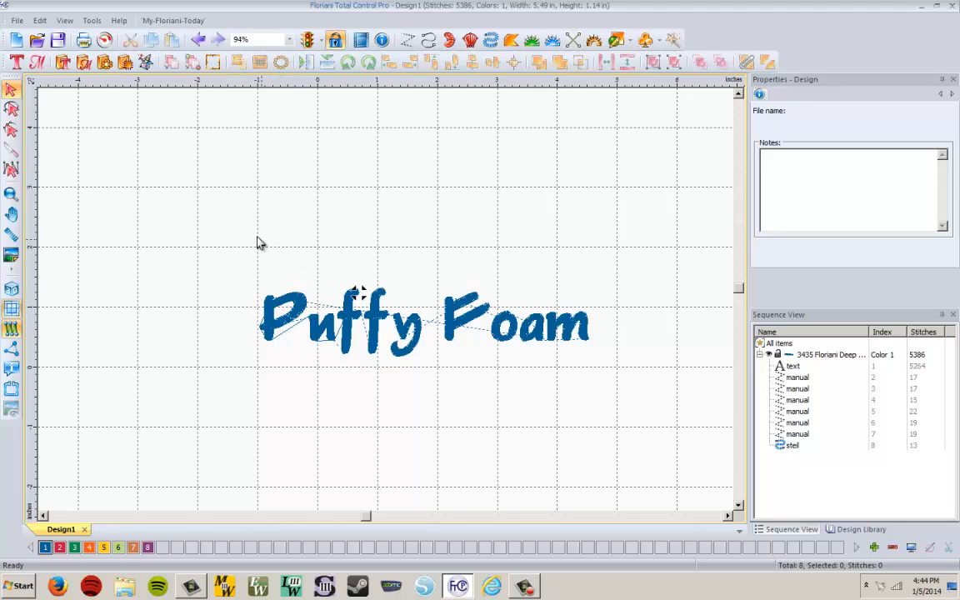
drag(258, 234, 648, 419)
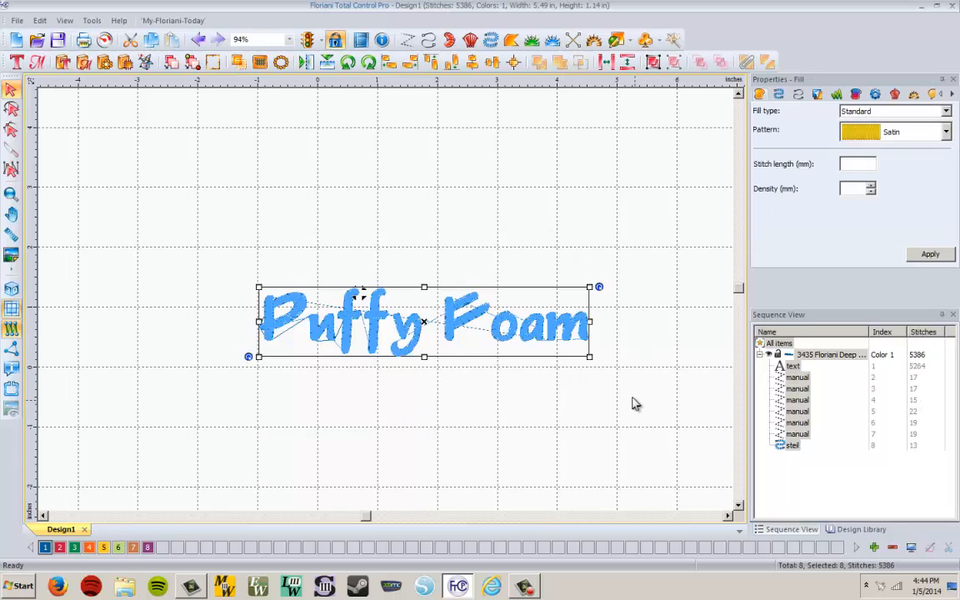
key(Delete)
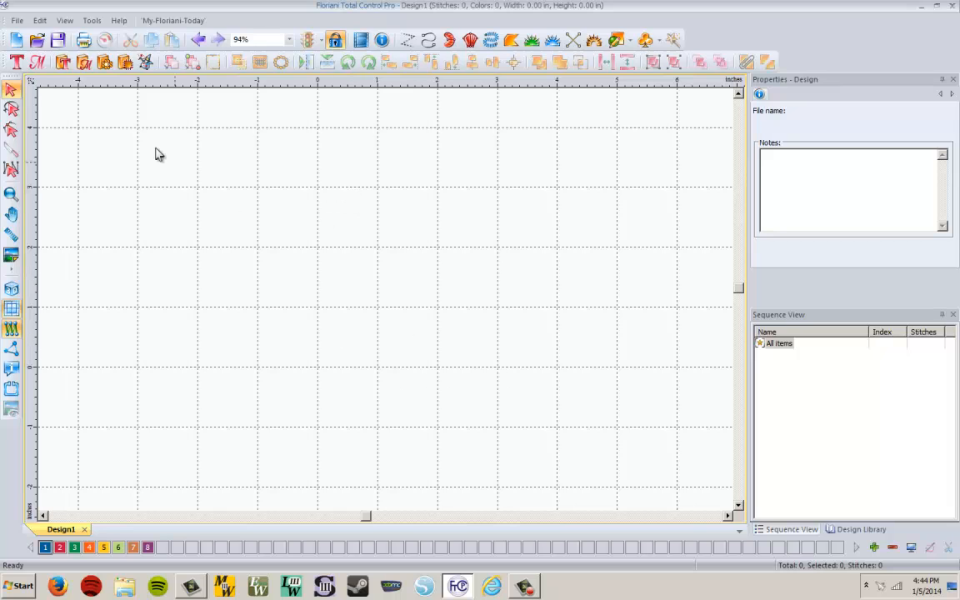
- Start a TrueType text import and choose the Bauhaus 93 font in Regular style
click(16, 20)
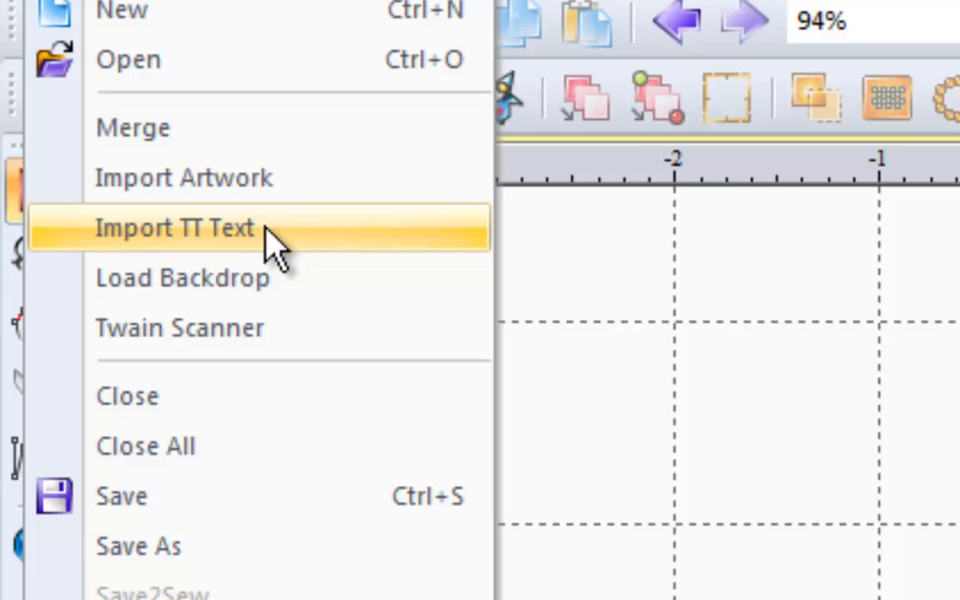
click(185, 219)
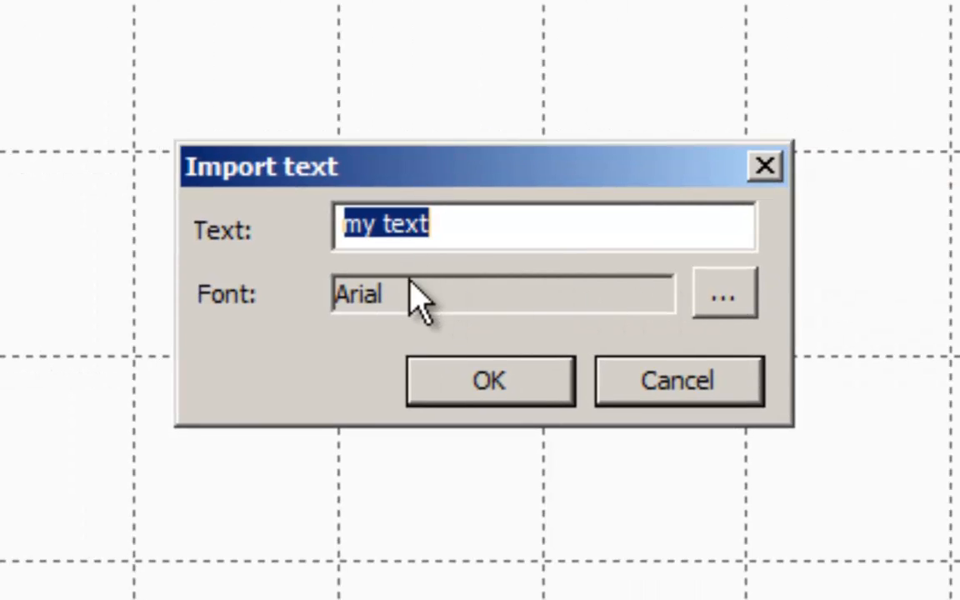
click(730, 302)
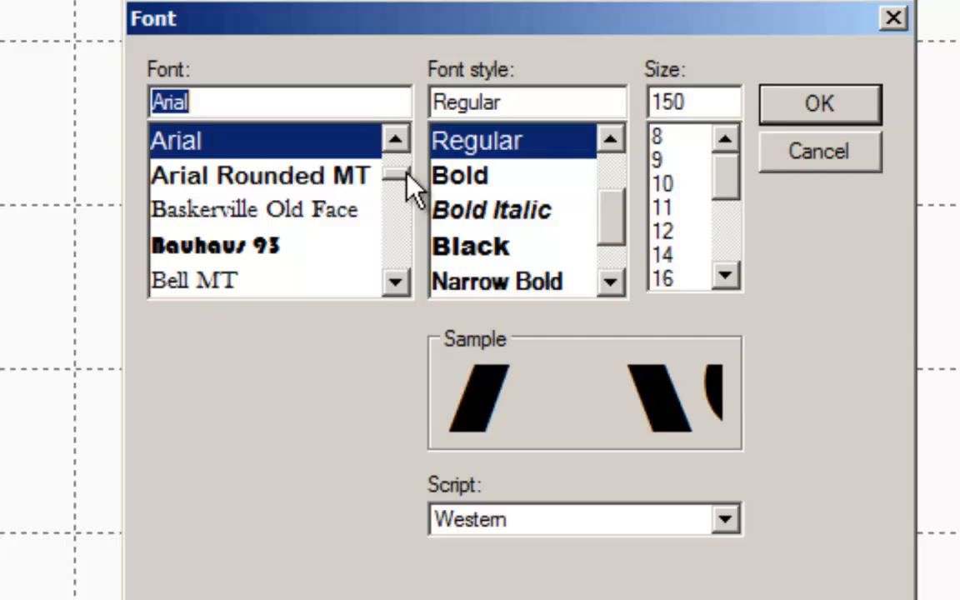
drag(408, 172, 455, 221)
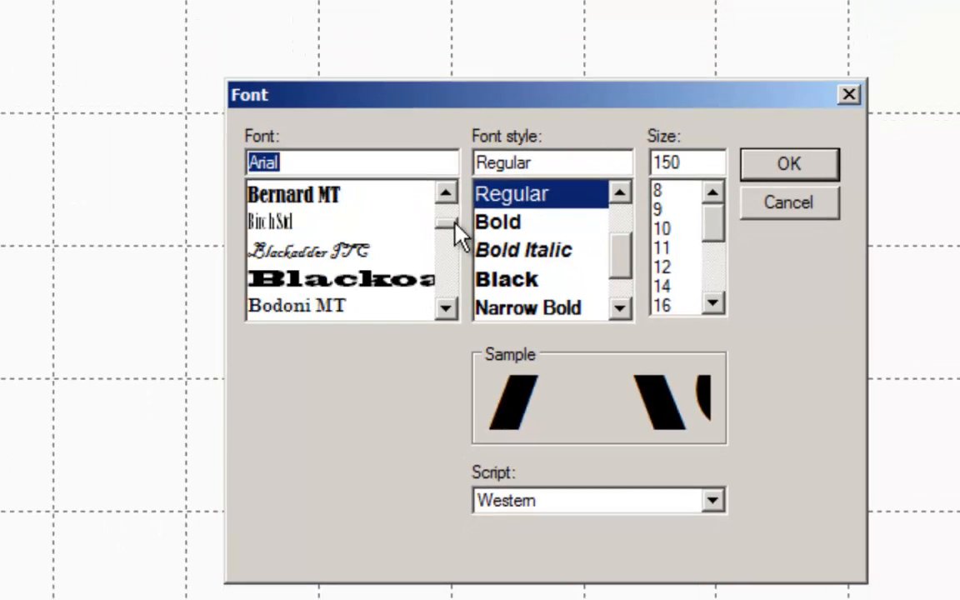
click(454, 194)
click(454, 194)
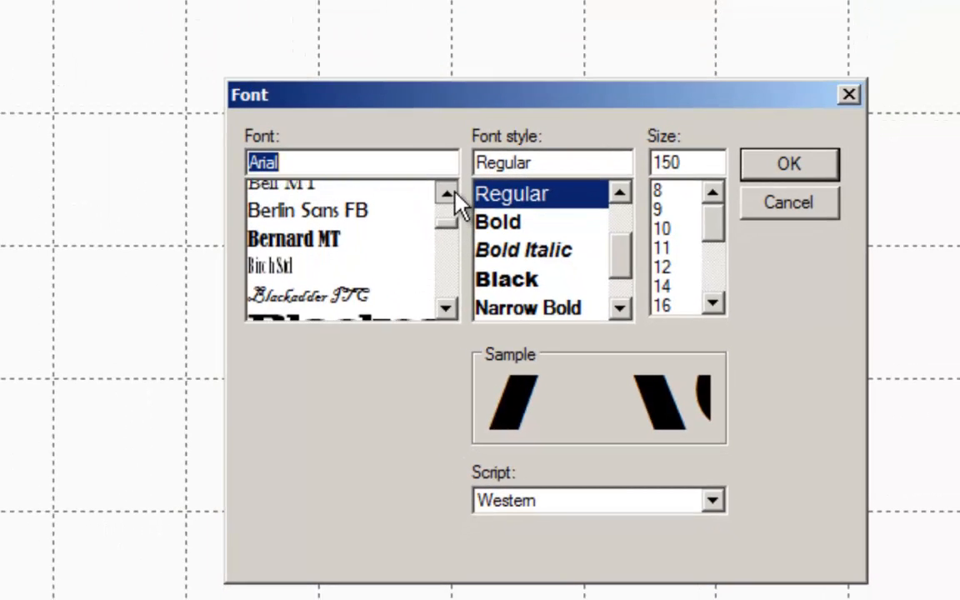
click(454, 194)
click(337, 194)
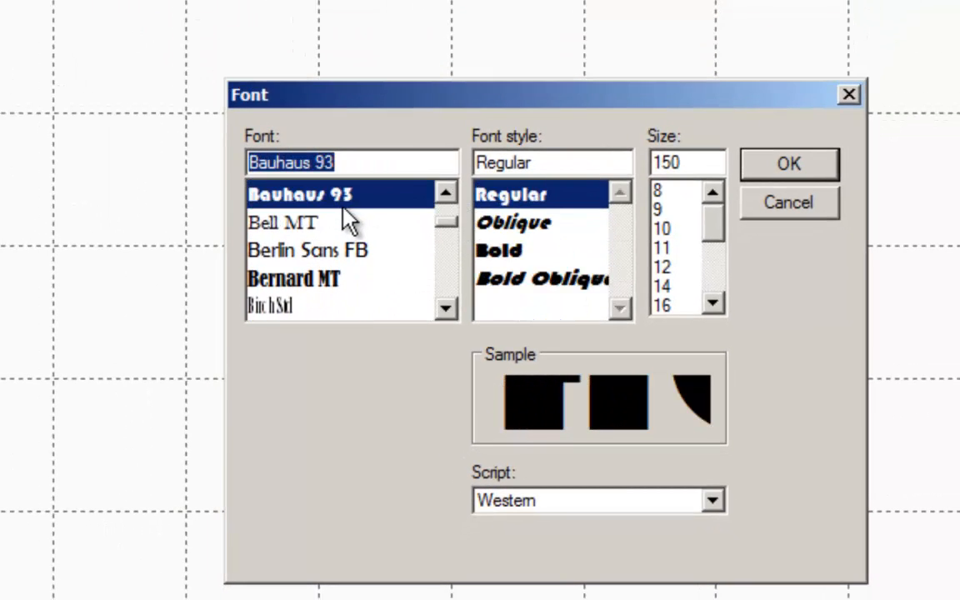
click(805, 161)
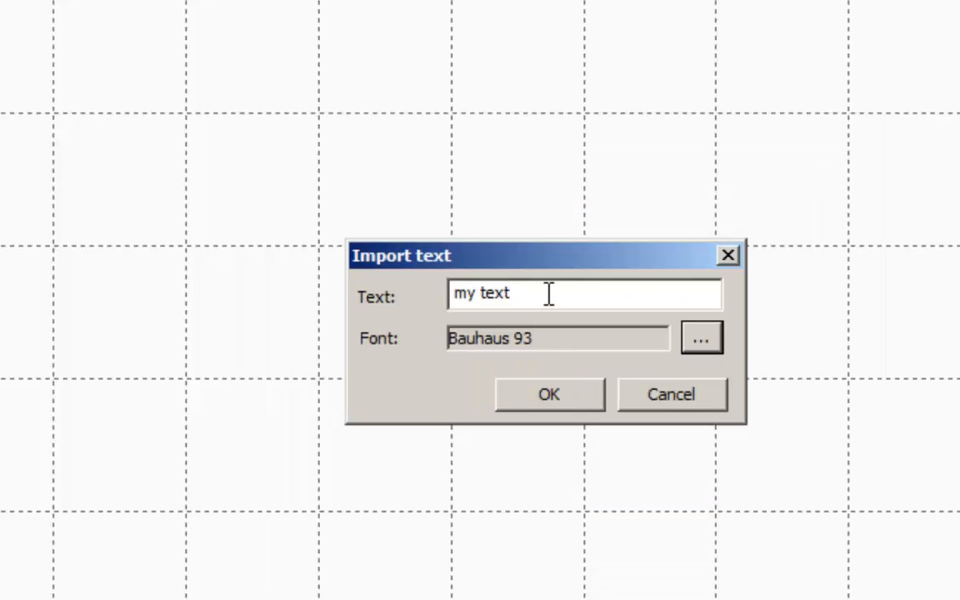
- Replace the sample text with "Puffy" and import it as artwork outlines
drag(548, 294, 423, 290)
text(Puffy)
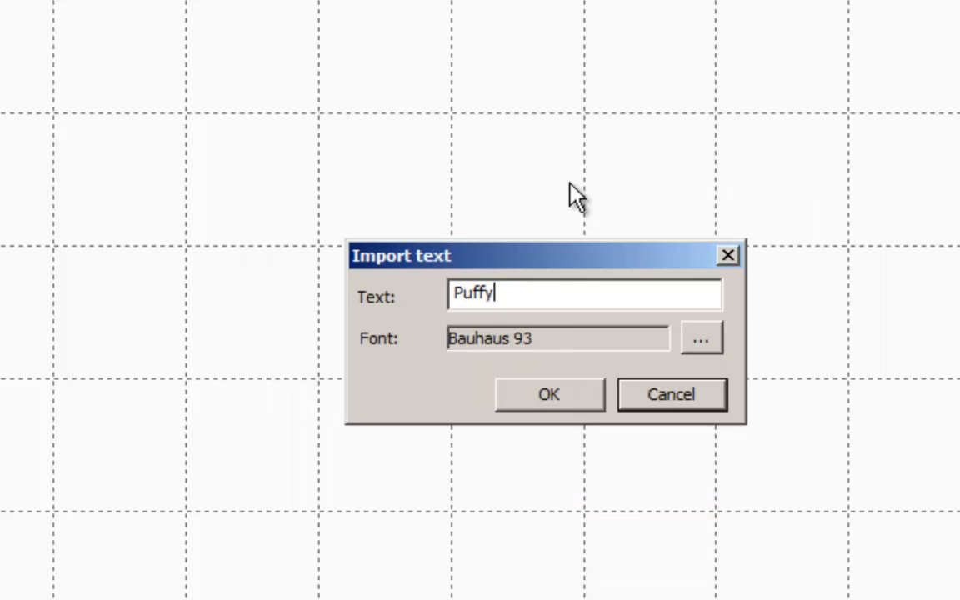
click(523, 386)
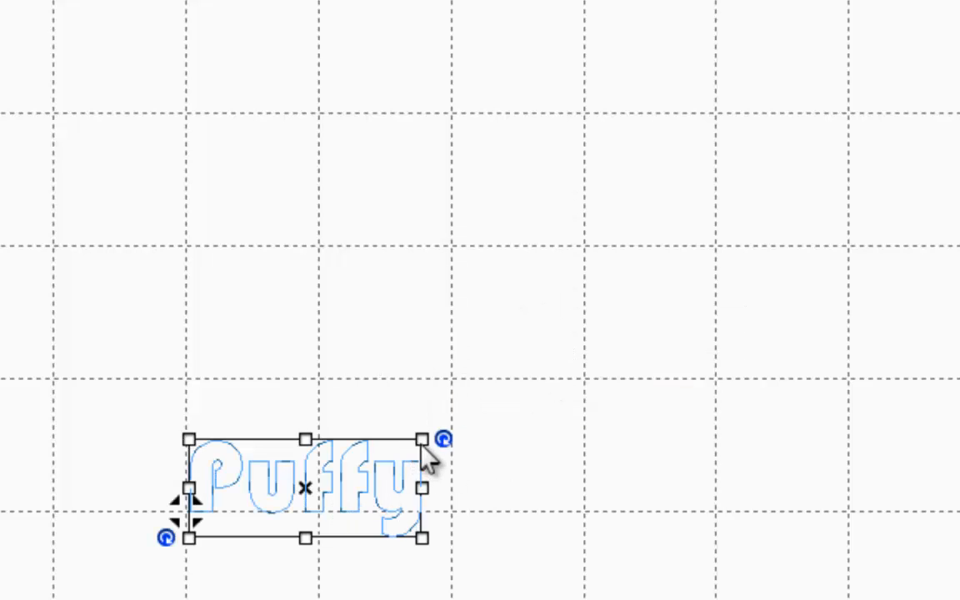
- Enlarge the Puffy outlines proportionally to about 6.3 in wide, shift them left on the grid and deselect them
drag(421, 441, 942, 166)
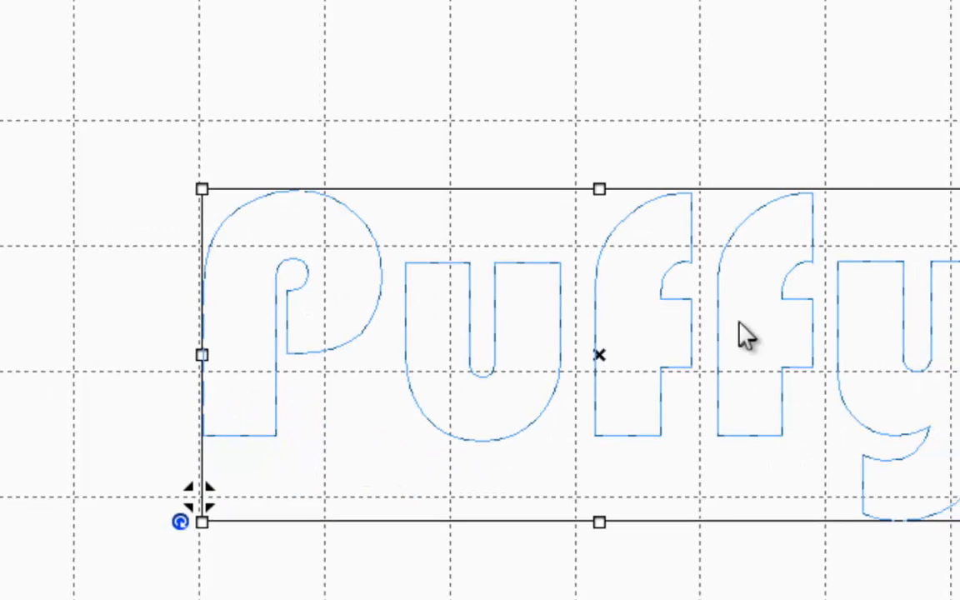
drag(635, 312, 525, 310)
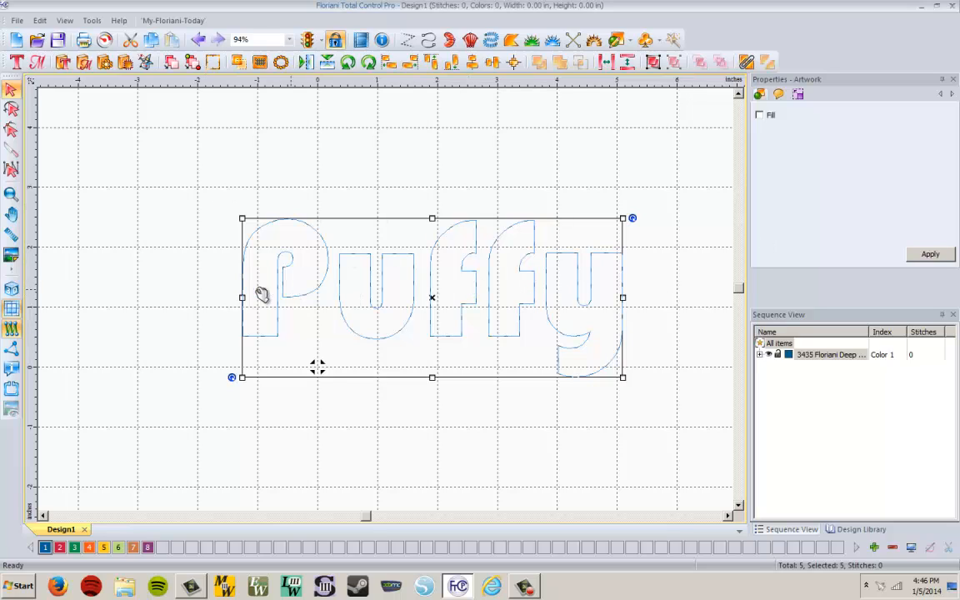
click(227, 284)
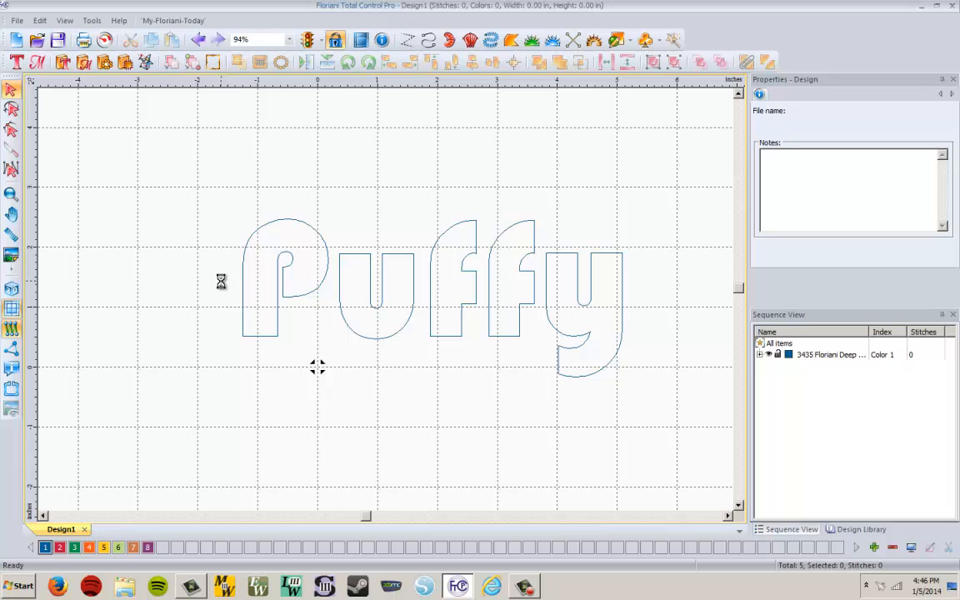
- Convert all the Puffy letter outlines to steil stitches and inspect the stitching along the edges up close
key(ctrl+a)
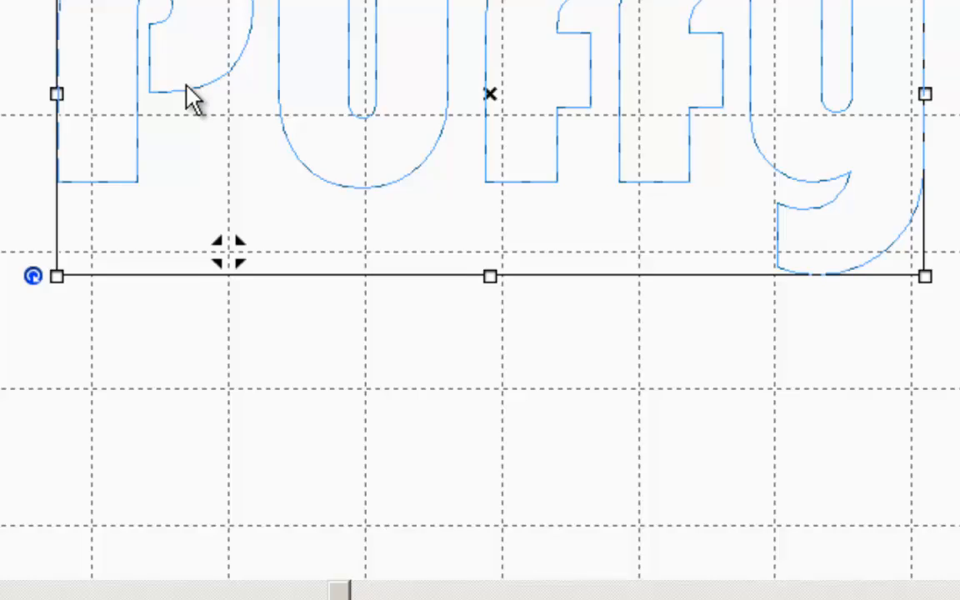
right_click(302, 298)
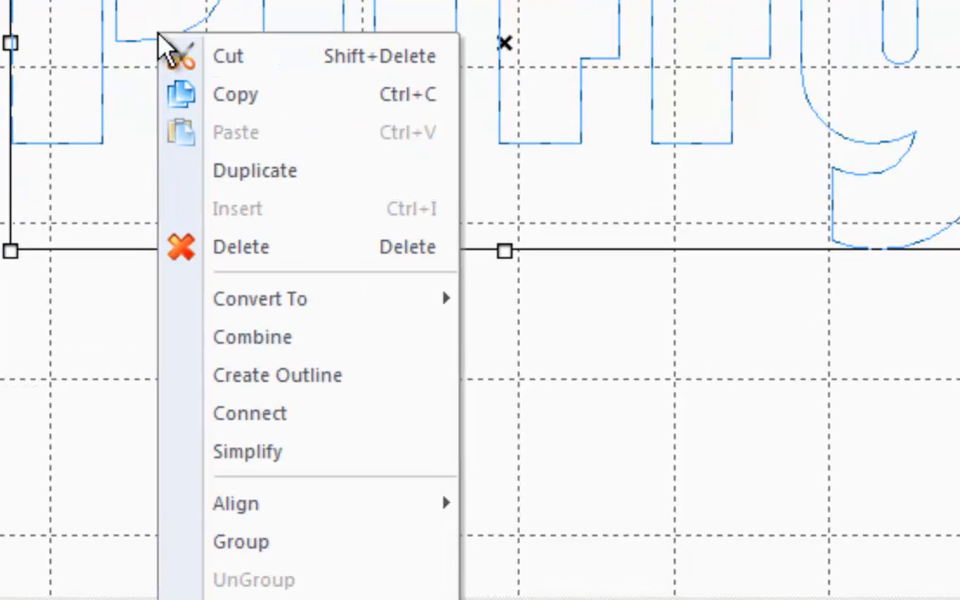
mouse_move(280, 306)
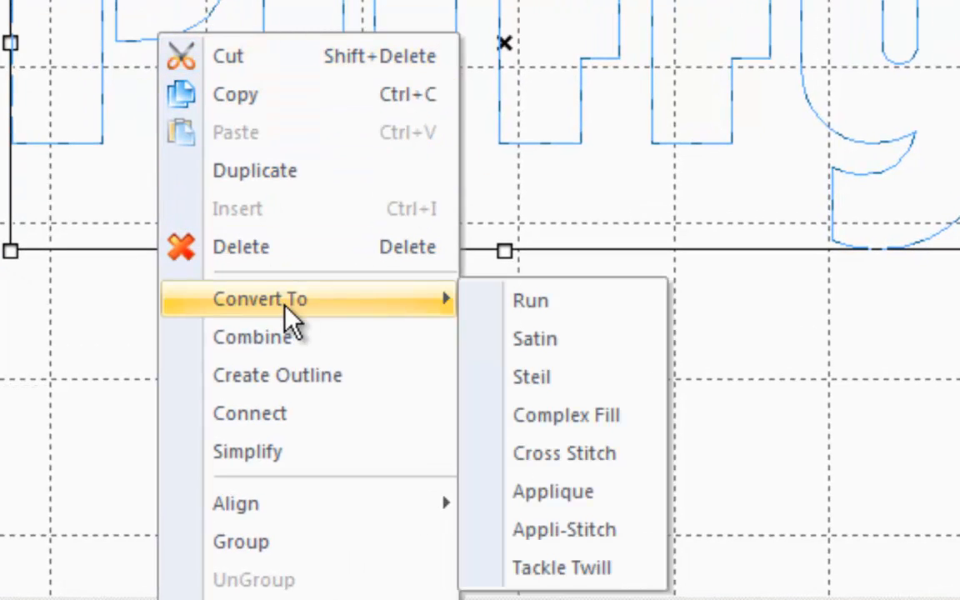
click(546, 377)
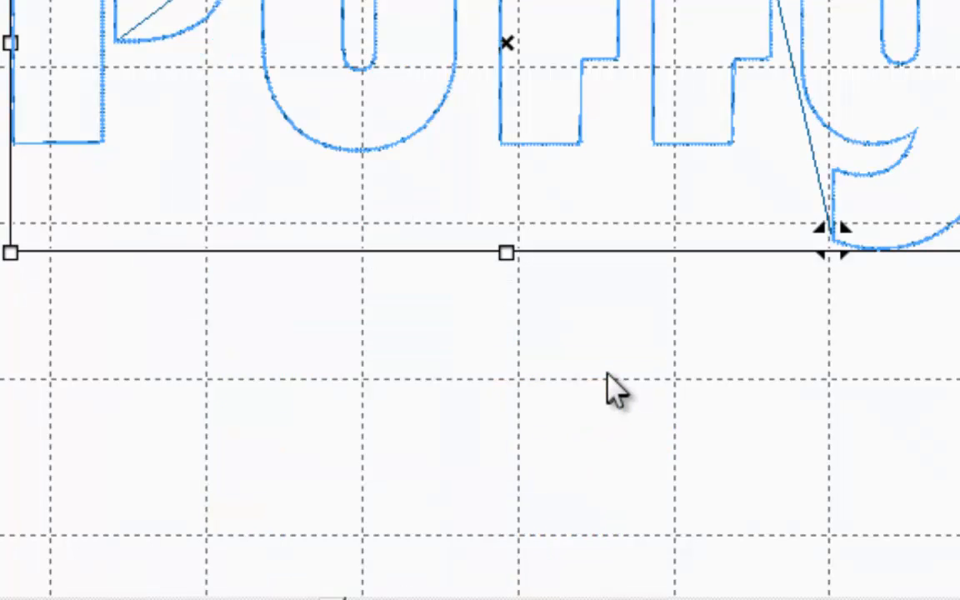
scroll(429, 164, up, 3)
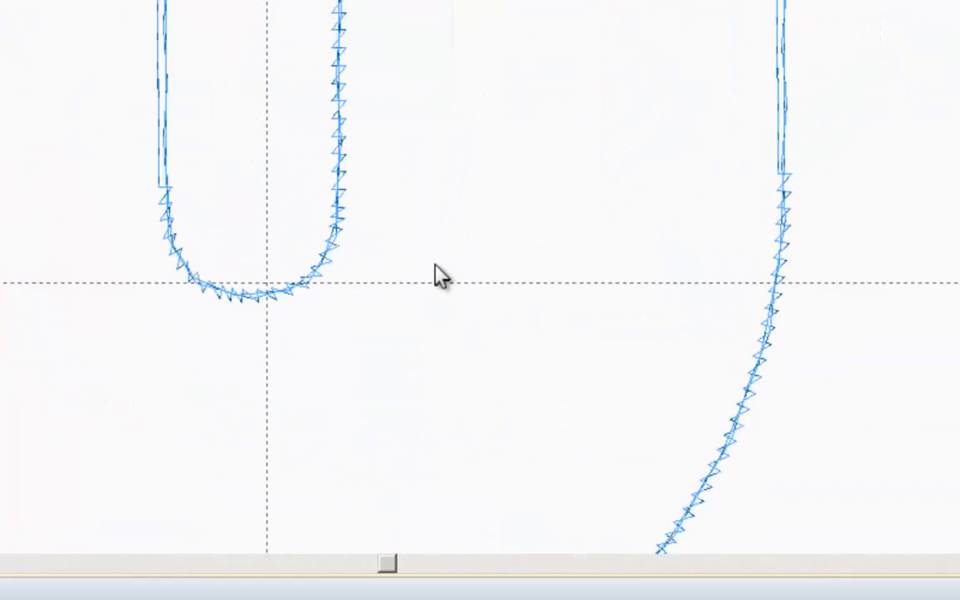
scroll(392, 350, down, 4)
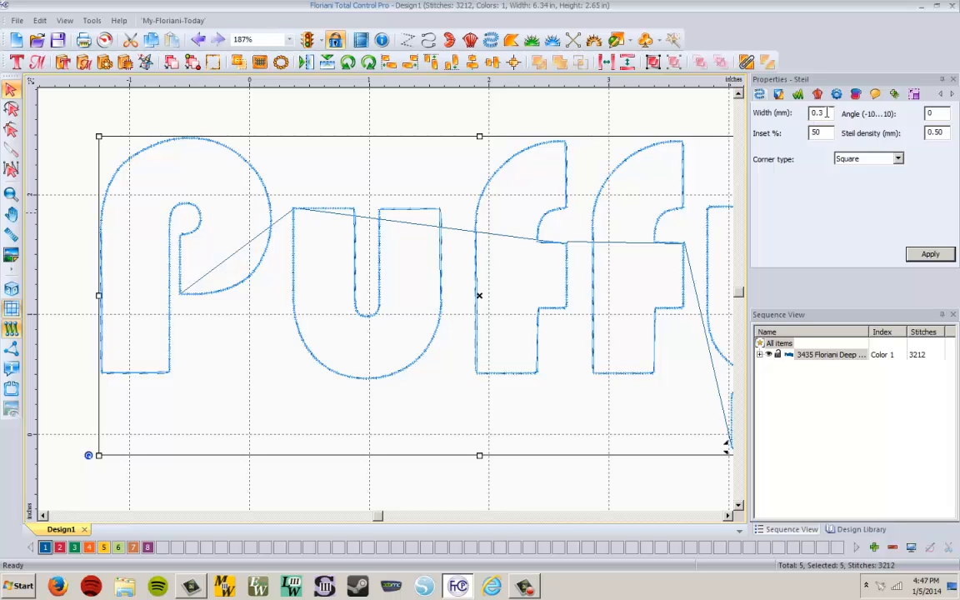
- Set the steil width of all the Puffy letters to 3 mm and apply it
text(.3)
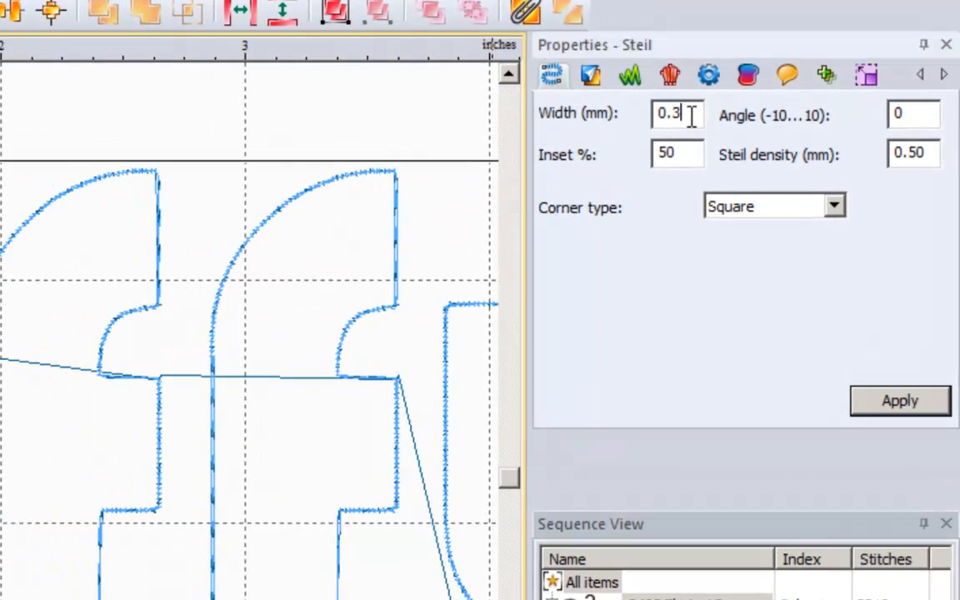
key(Return)
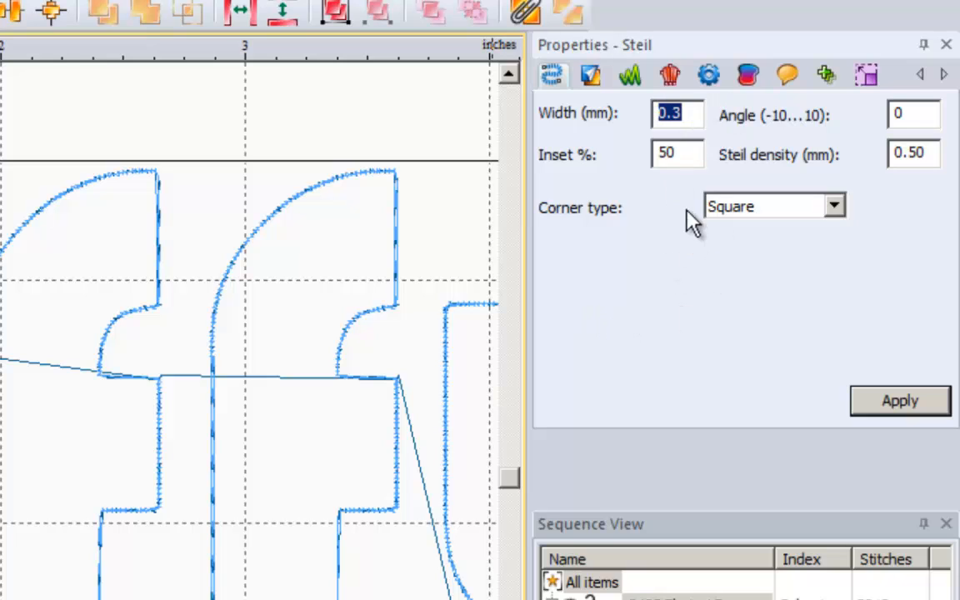
text(3)
click(890, 402)
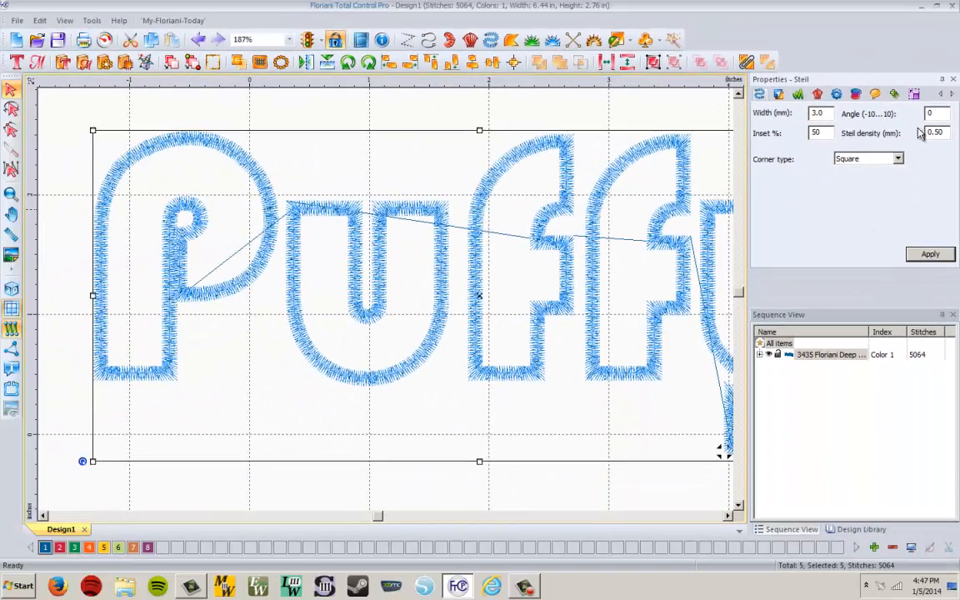
- Set the steil density of the letters to 0.2 mm, apply it and clear the selection
double_click(934, 133)
text(.2)
click(927, 254)
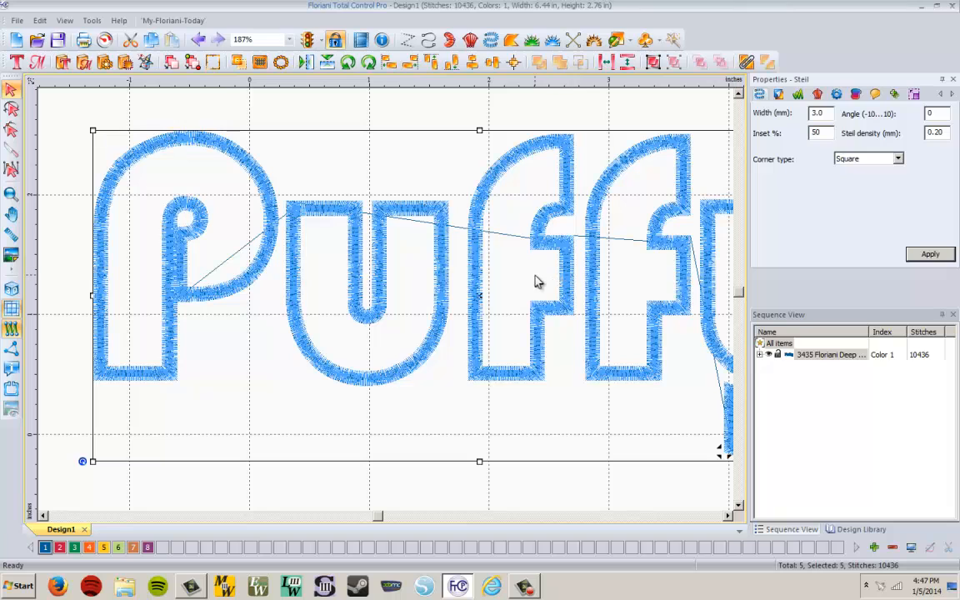
click(425, 118)
scroll(456, 226, down, 1)
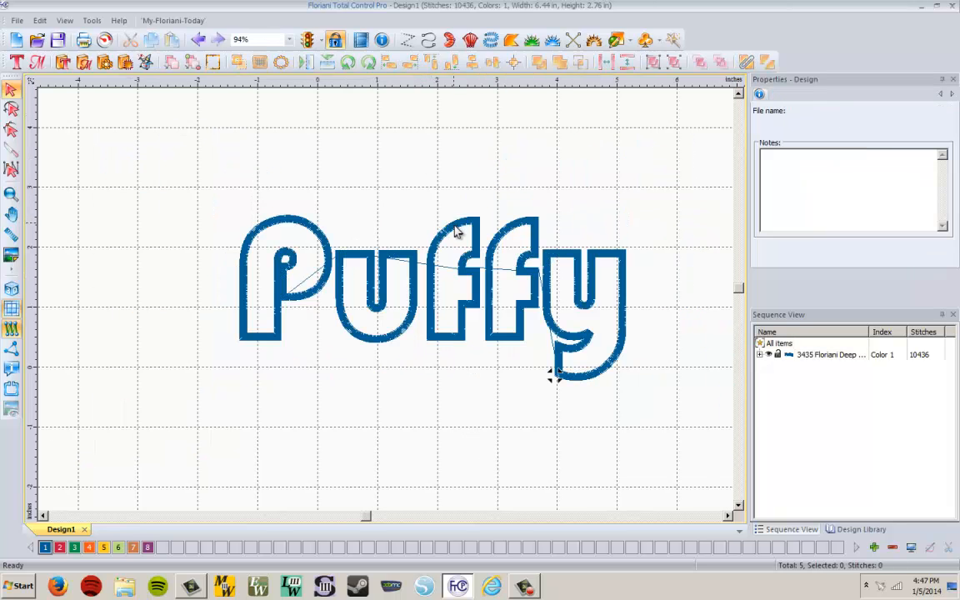
- Replace the parallel underlay of all the Puffy letters with zig-zag underlay, set its stitch length to 1.8 mm and apply it
drag(200, 166, 683, 437)
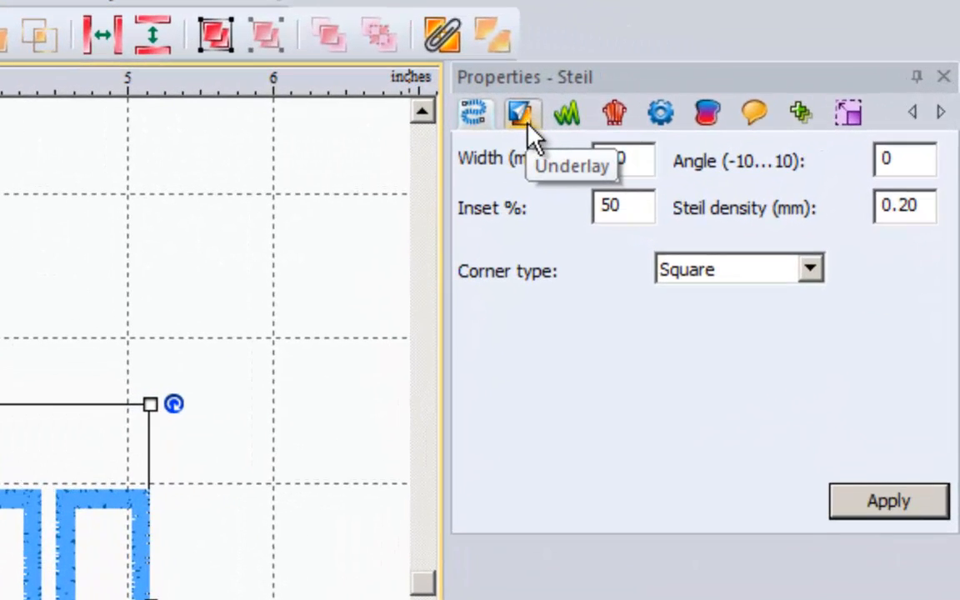
click(711, 100)
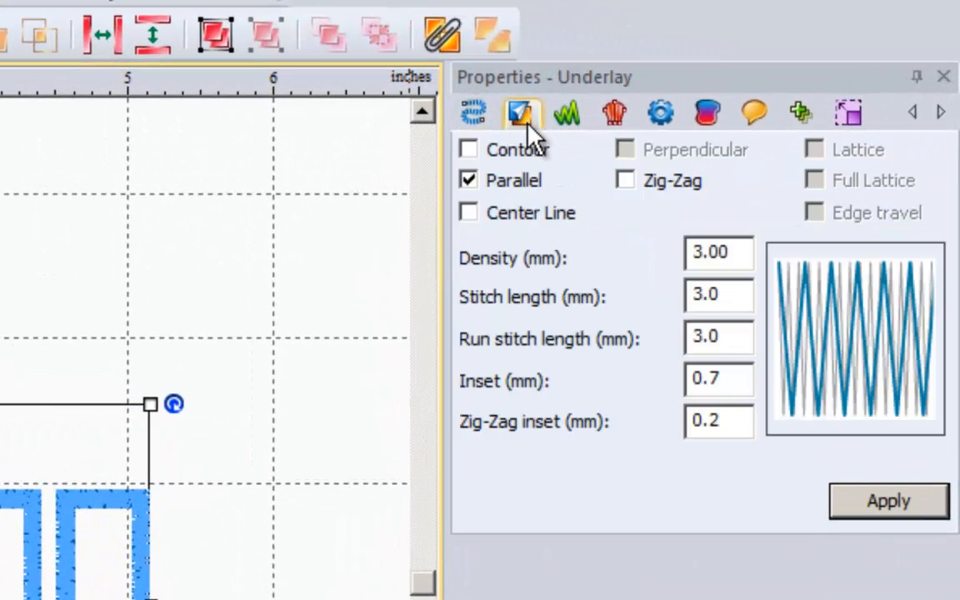
click(479, 185)
click(632, 183)
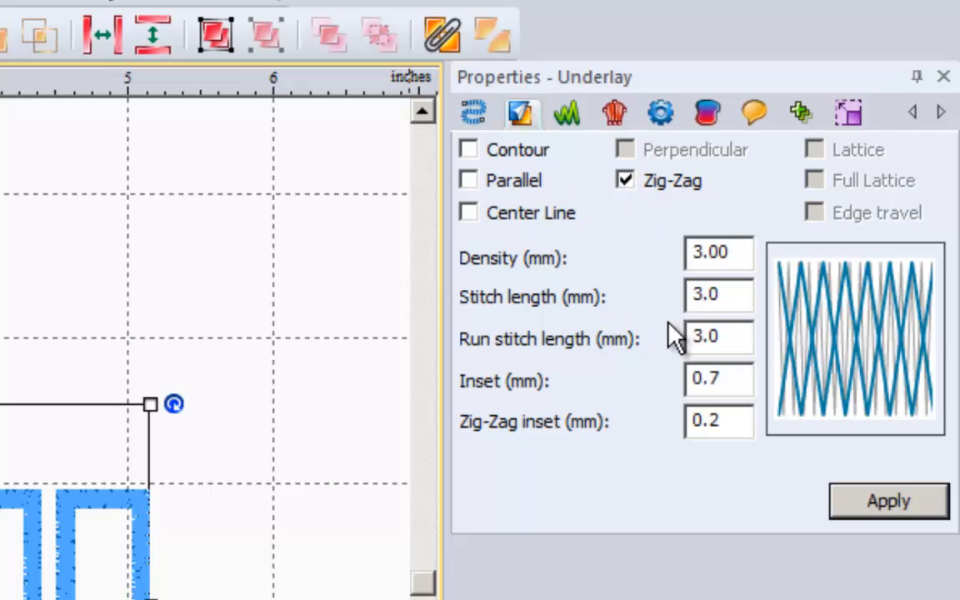
double_click(722, 301)
text(1.8)
click(931, 503)
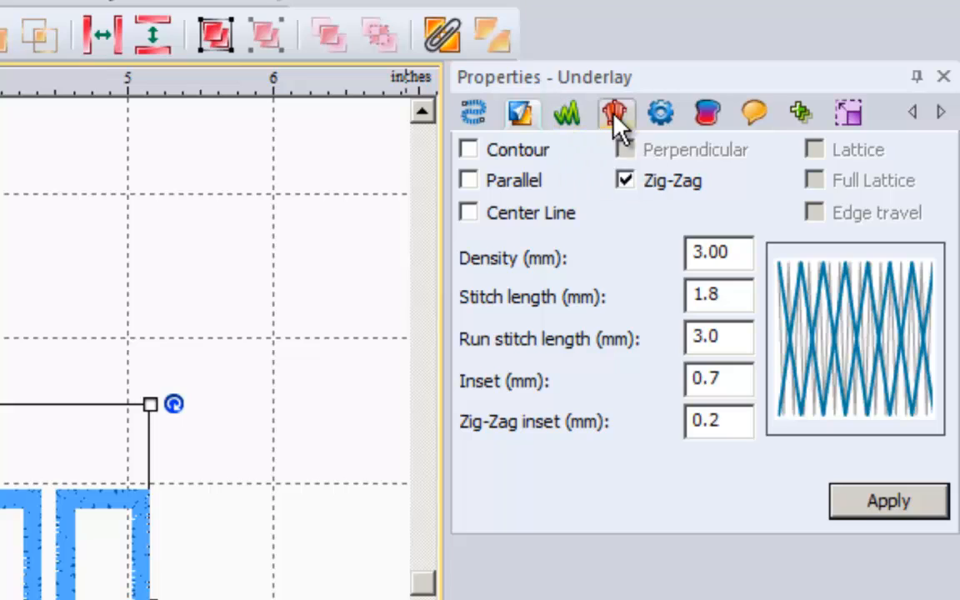
- Set the letters' pull compensation to Absolute at 0.3 mm on both sides, apply it and deselect them
click(574, 110)
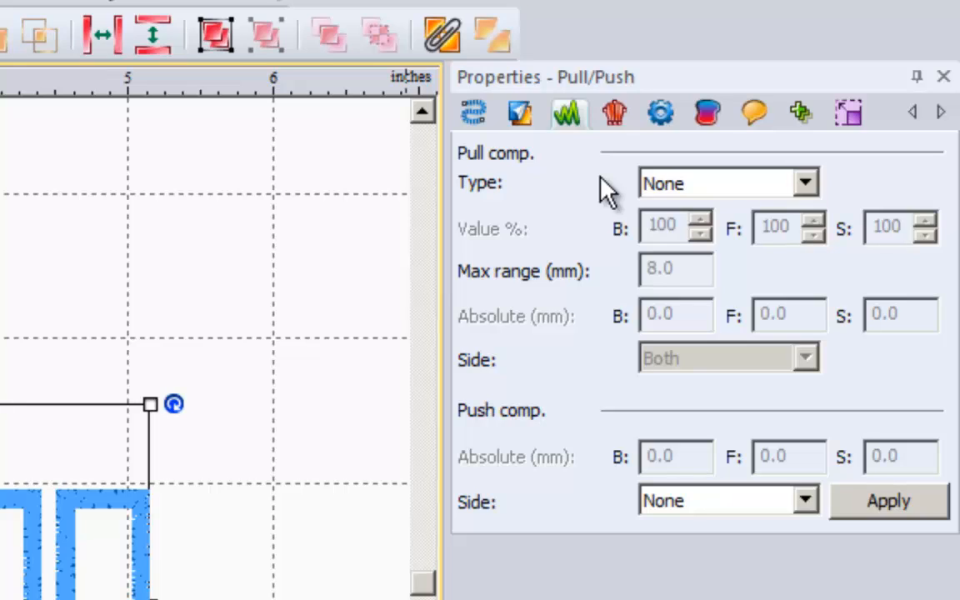
click(805, 184)
click(753, 256)
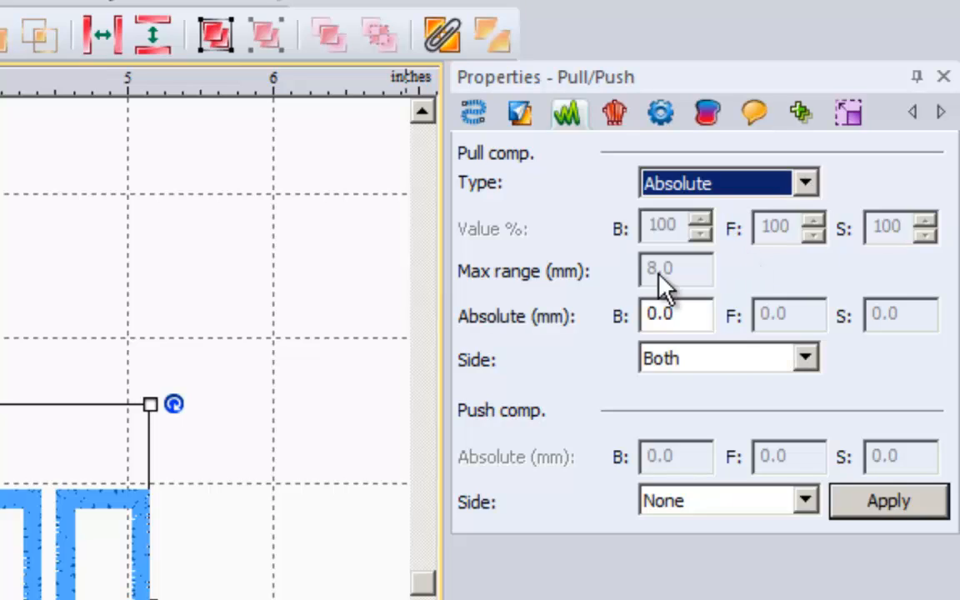
click(701, 313)
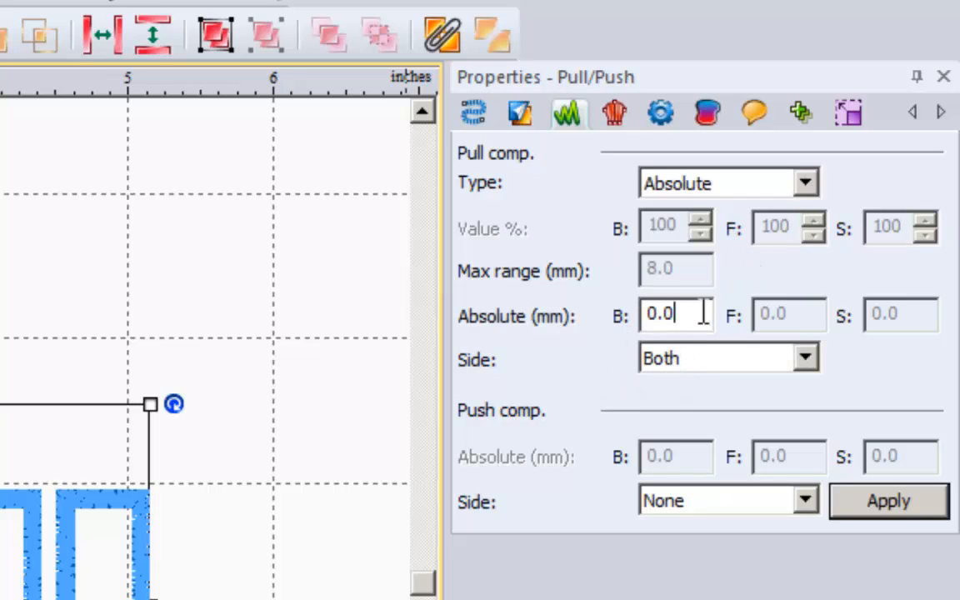
drag(701, 313, 507, 326)
text(.3)
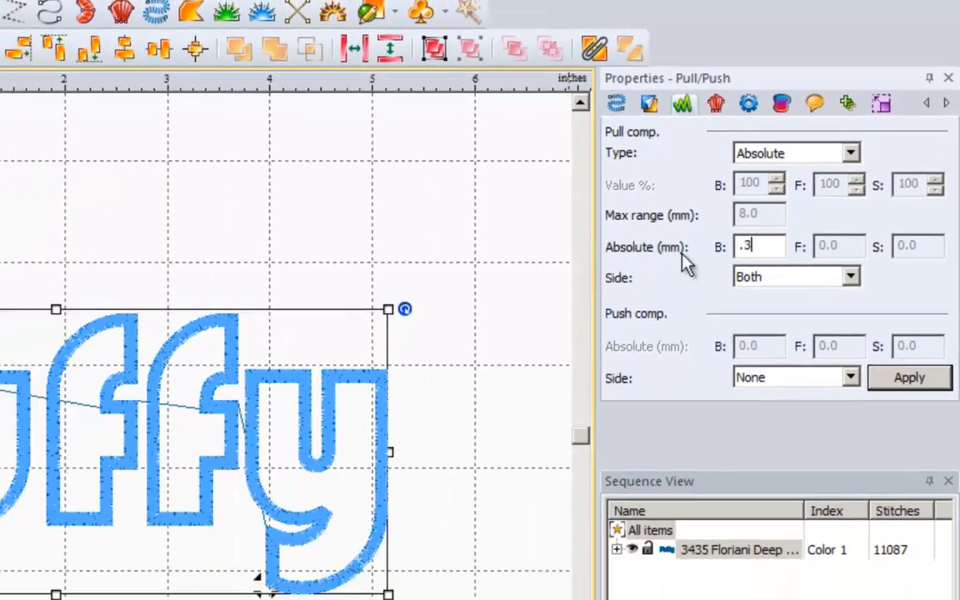
click(888, 501)
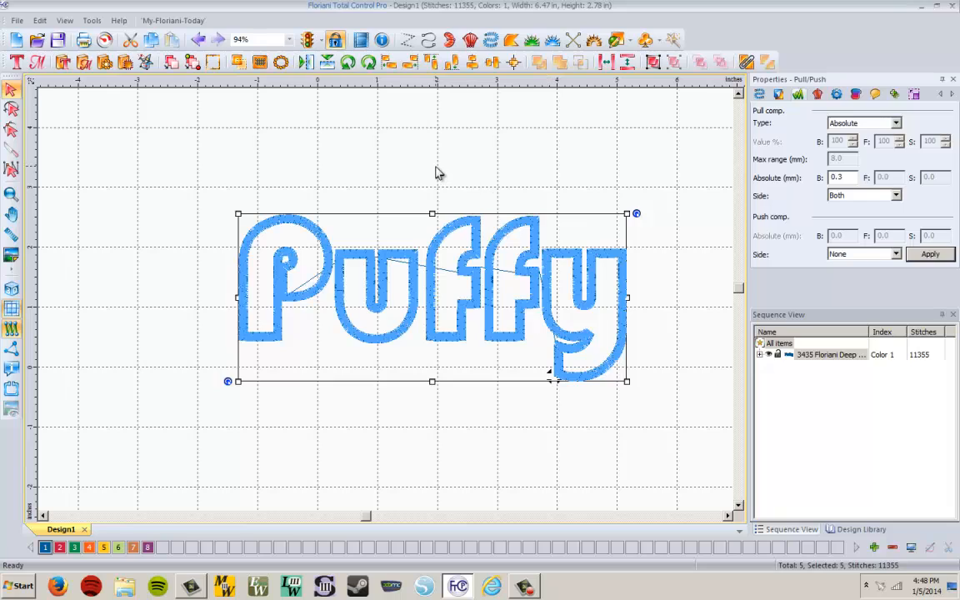
click(394, 151)
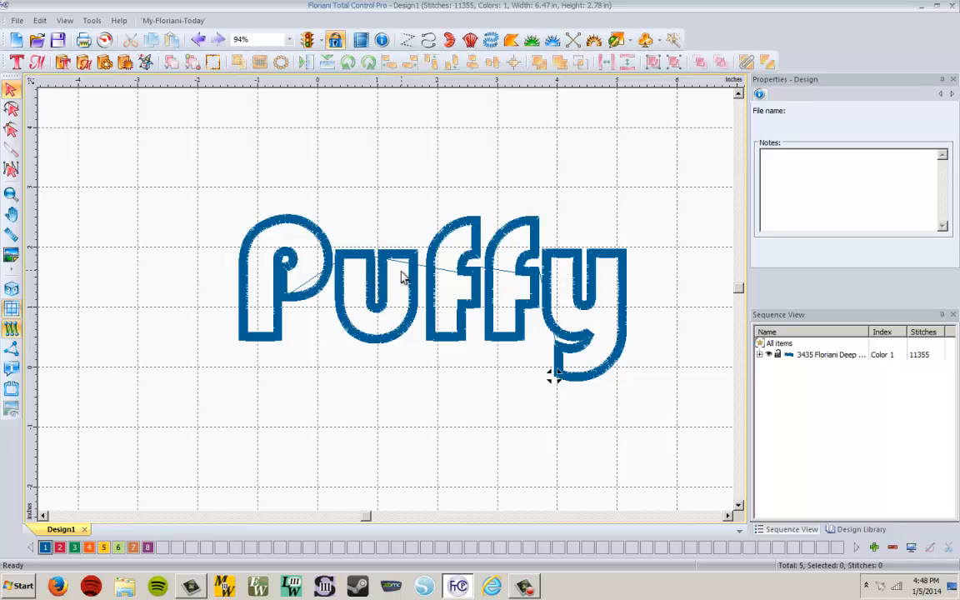
scroll(401, 278, up, 2)
scroll(401, 277, up, 2)
scroll(386, 278, down, 4)
scroll(458, 310, up, 2)
scroll(458, 310, down, 2)
click(16, 20)
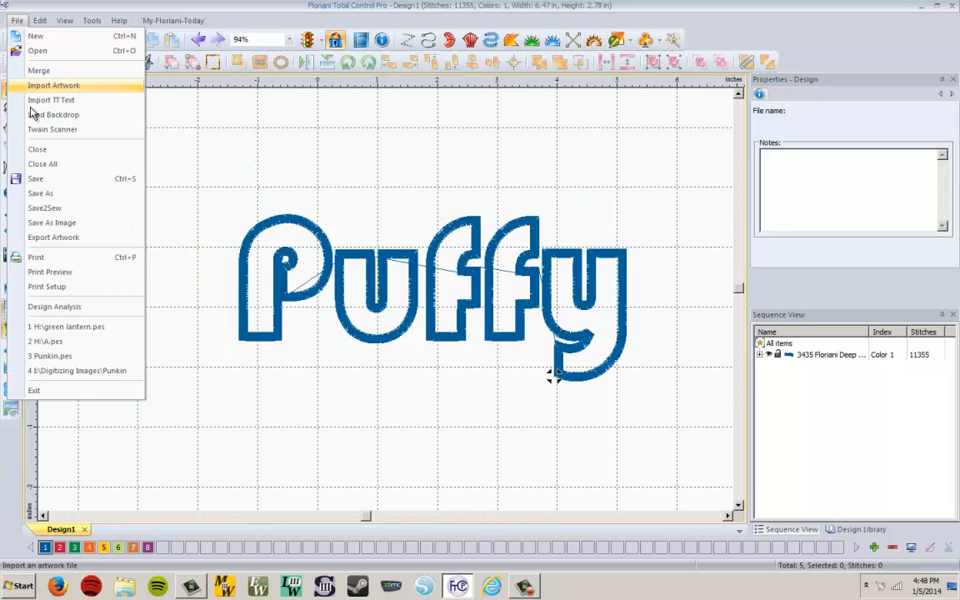
click(233, 156)
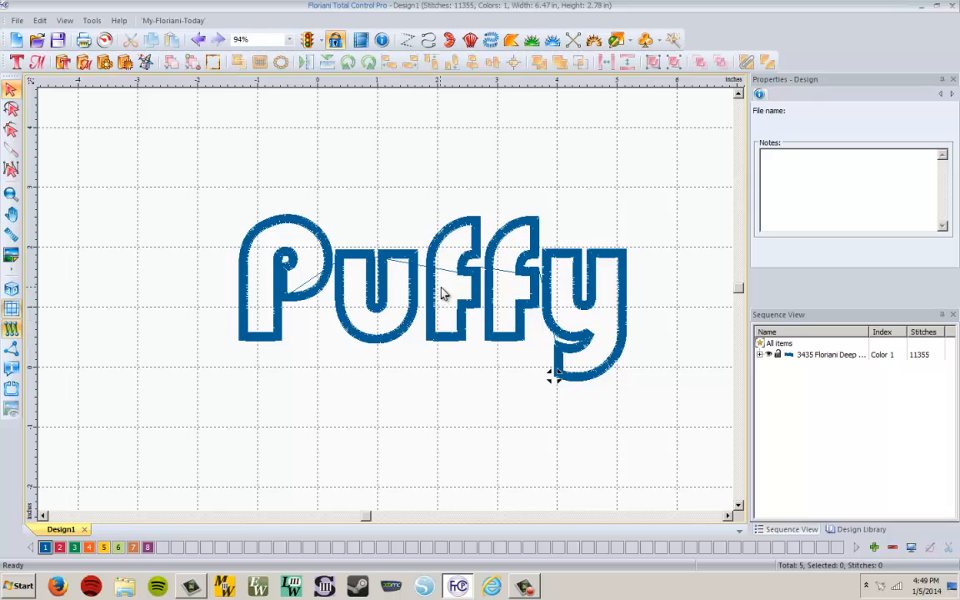
click(325, 278)
right_click(326, 279)
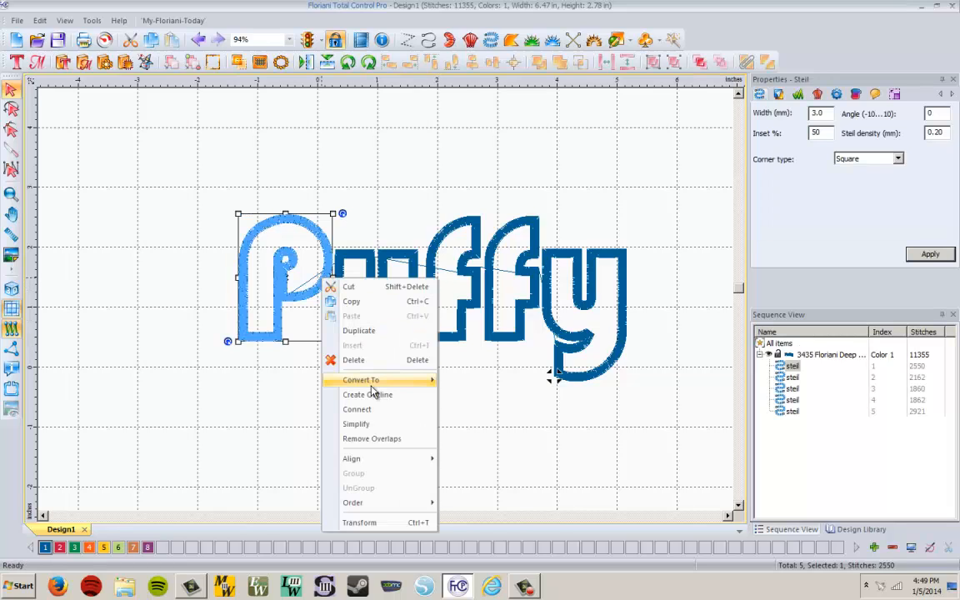
mouse_move(375, 384)
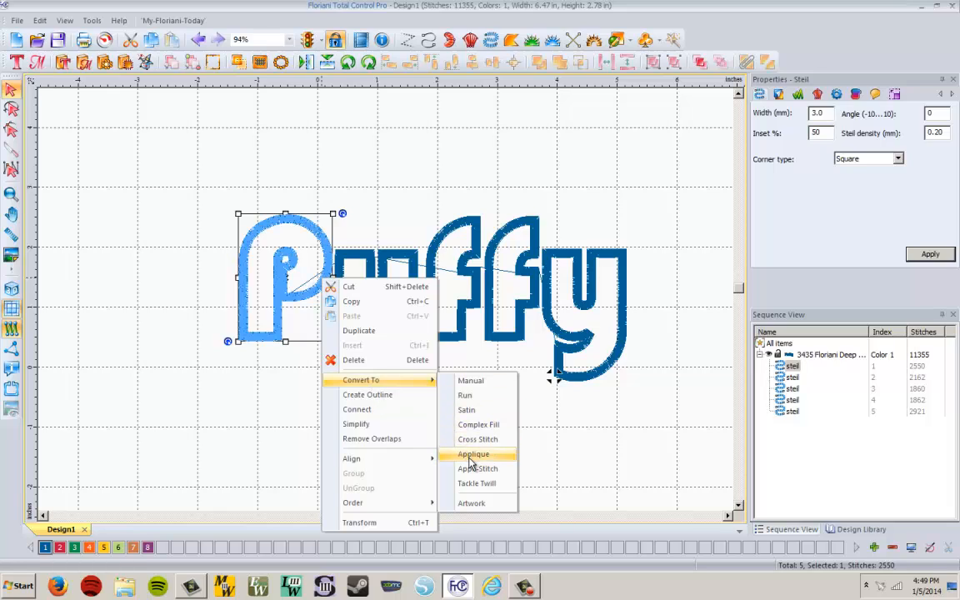
click(190, 280)
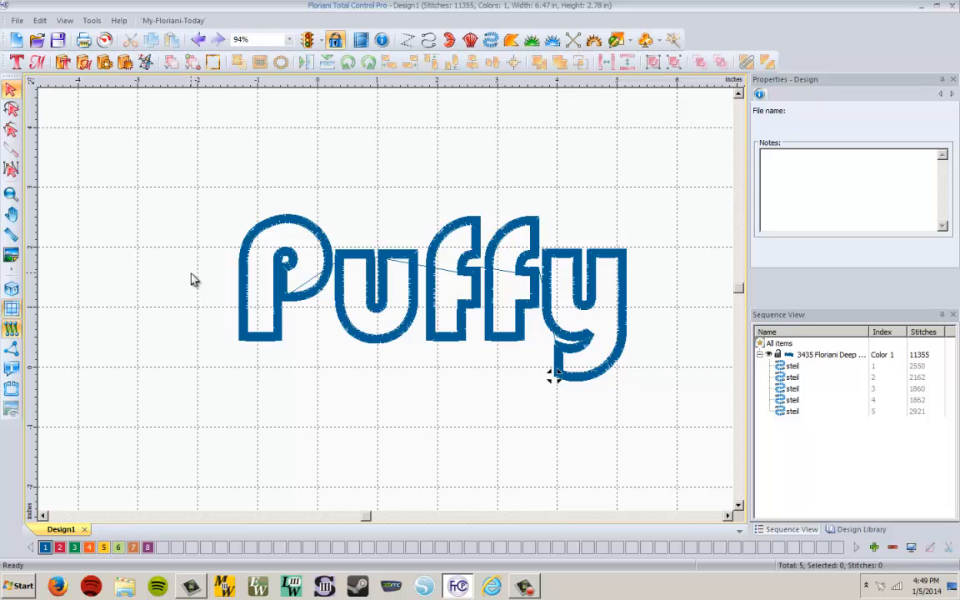
scroll(191, 273, down, 1)
scroll(194, 275, up, 1)
- Delete all the steil letters and choose the Keep on Truckin Regular font for a new TrueType text import
drag(179, 142, 697, 447)
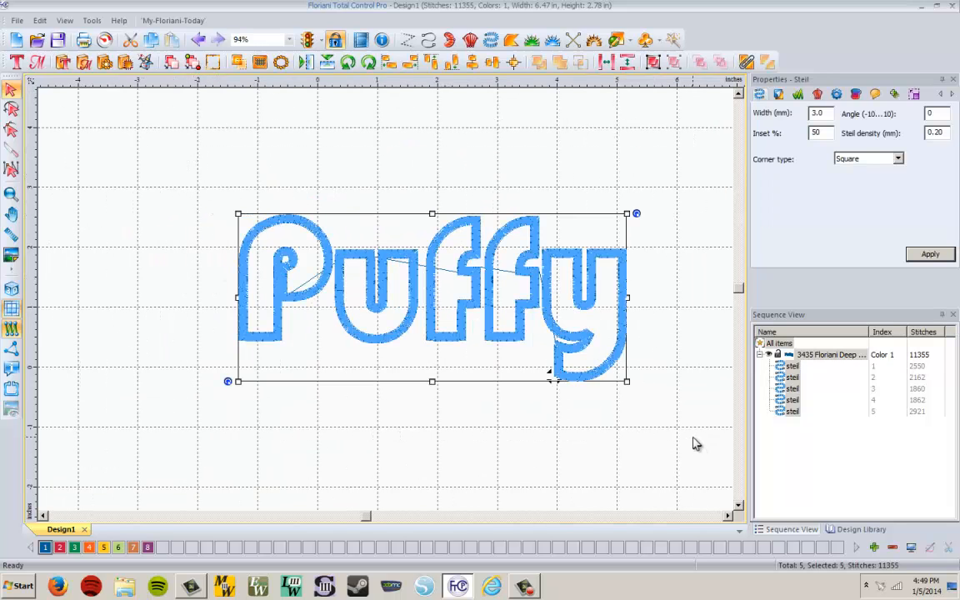
key(Delete)
click(16, 20)
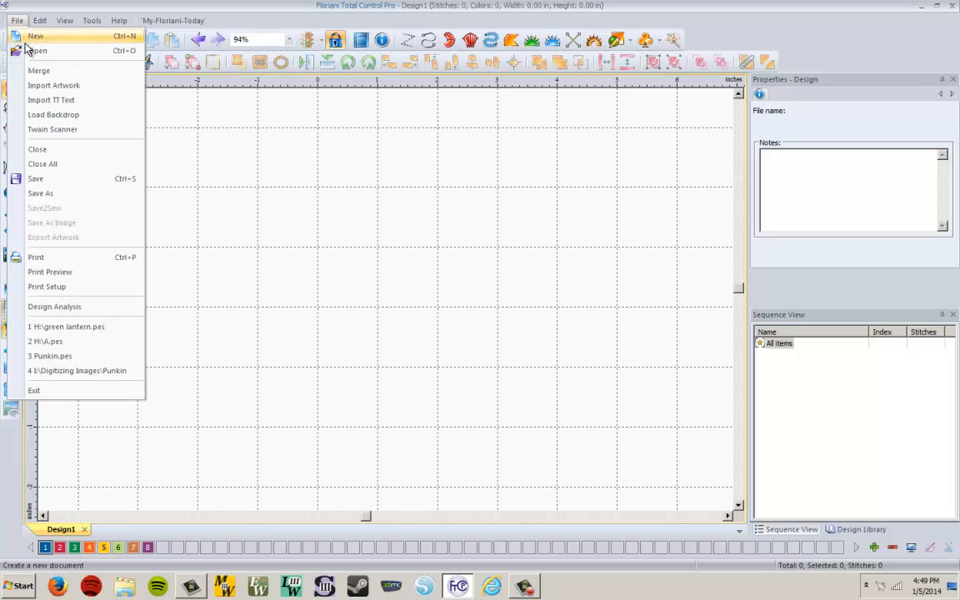
click(63, 101)
click(549, 288)
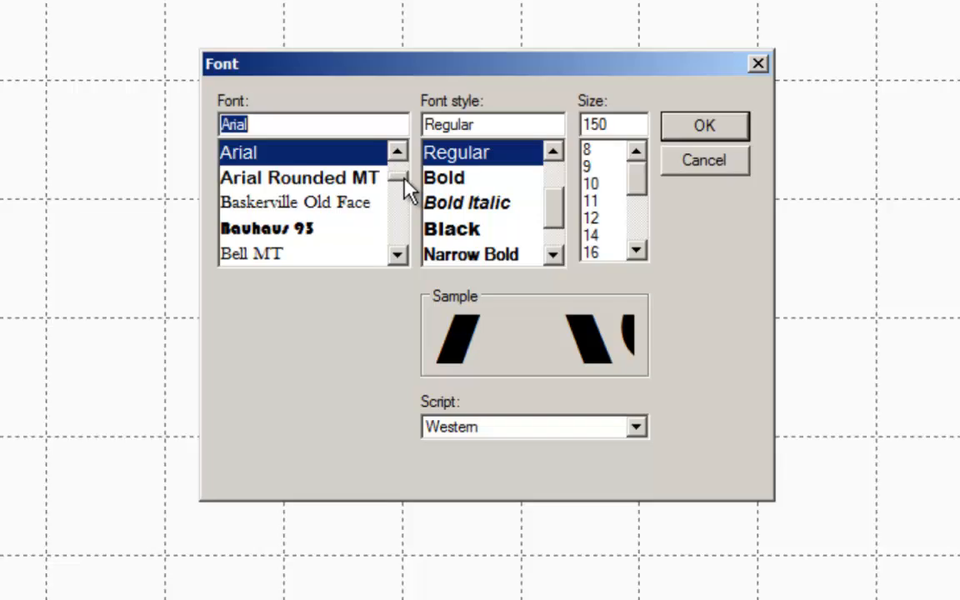
drag(439, 241, 438, 247)
text(k)
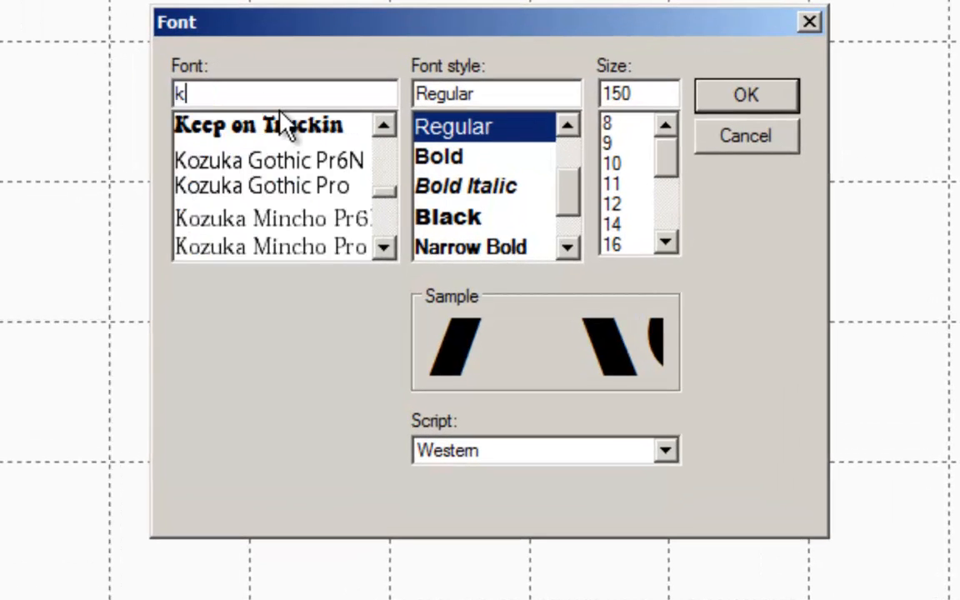
click(313, 136)
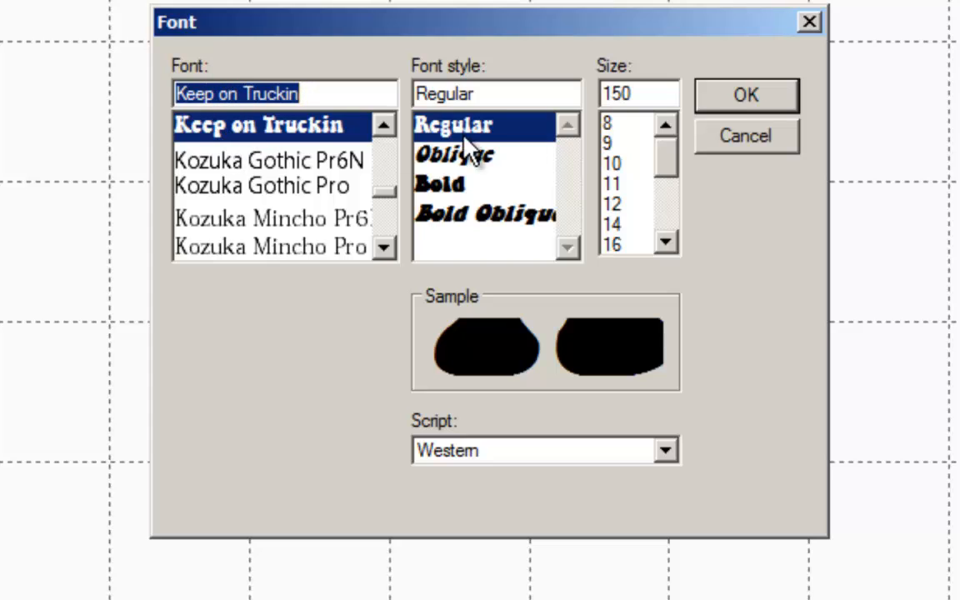
click(712, 113)
- Replace the sample text with "Puffy" and import it as artwork outlines
drag(495, 222, 279, 225)
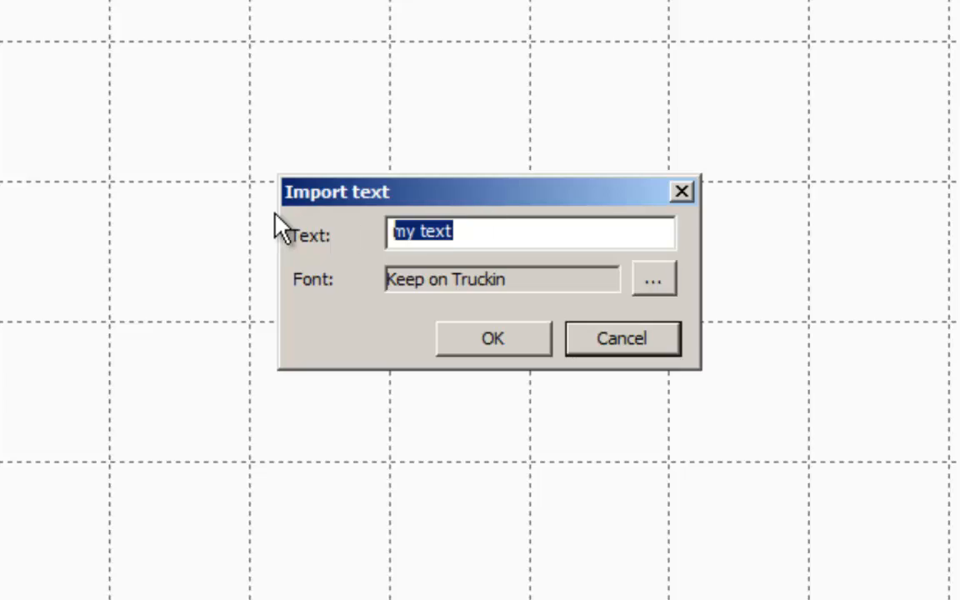
text(Puffy)
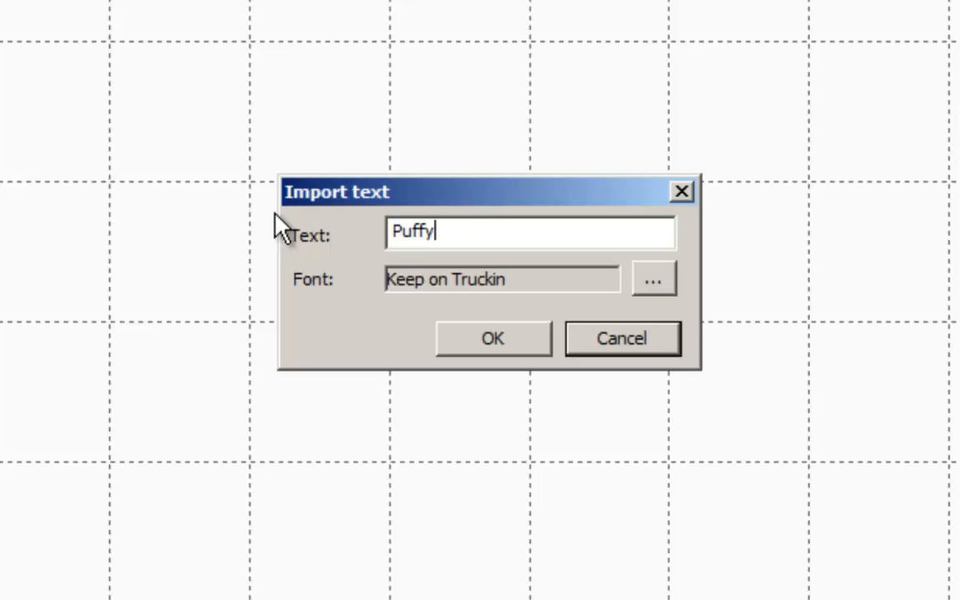
click(498, 337)
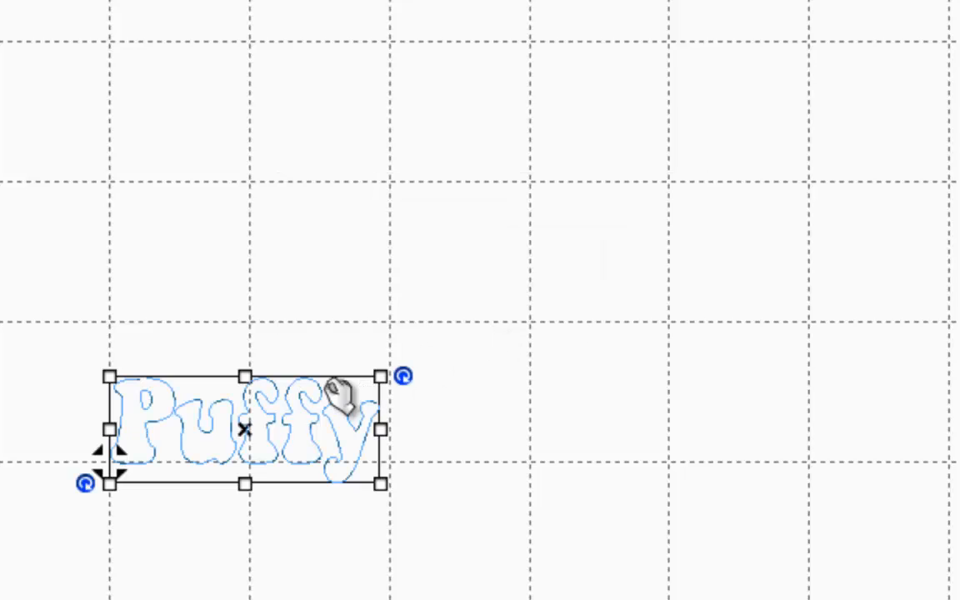
- Enlarge the new Puffy outlines proportionally to about 7.5 in wide and shift them left on the grid
drag(380, 377, 936, 99)
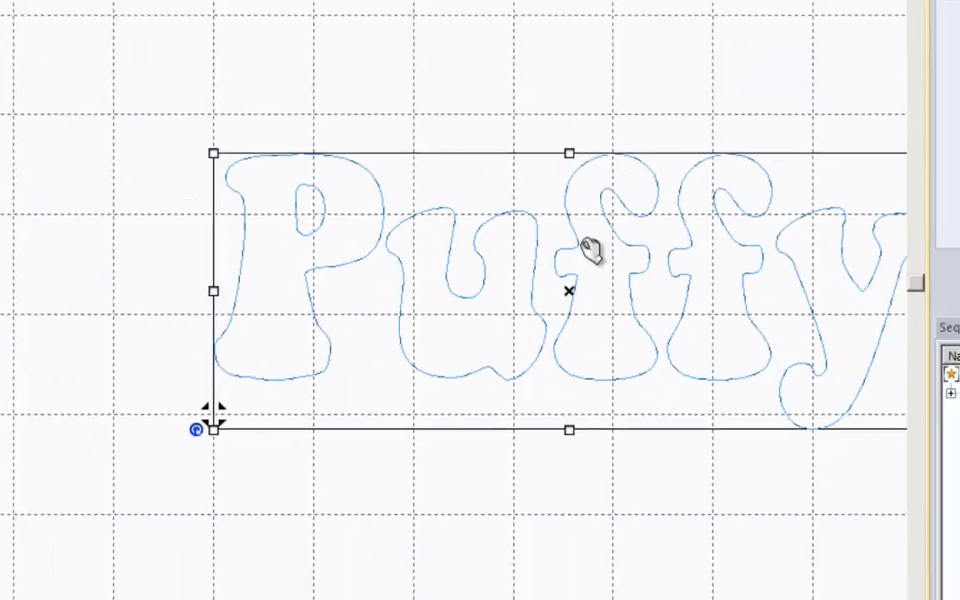
drag(583, 246, 423, 266)
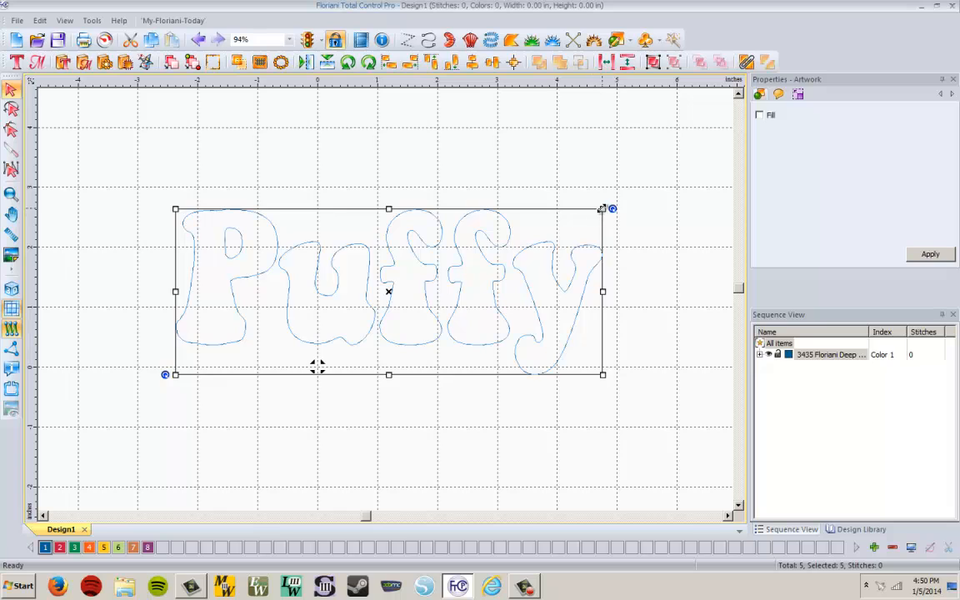
drag(611, 208, 534, 218)
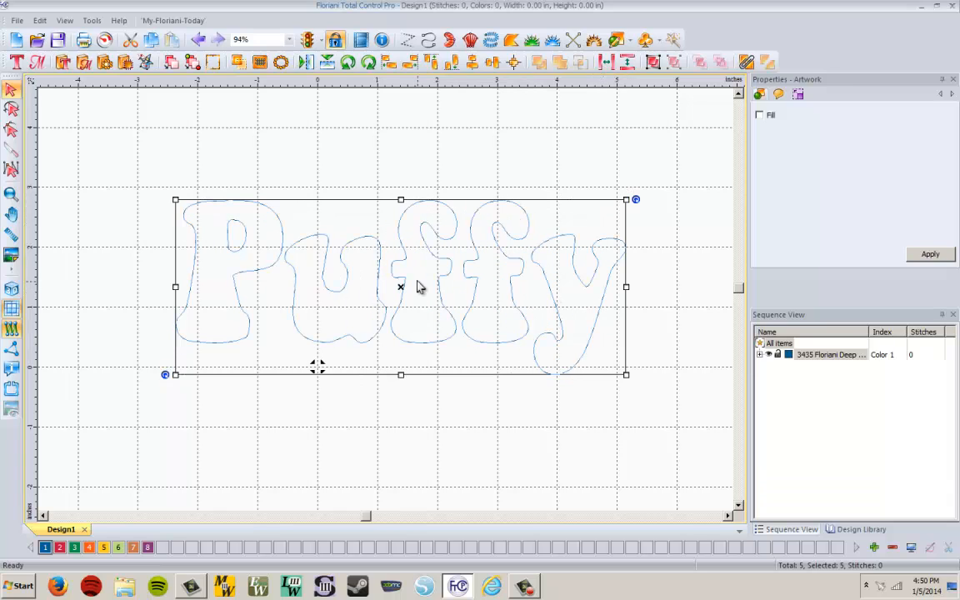
- Convert all the Puffy outlines to Appli-Stitch, set the density to 0.2 mm and apply it
right_click(347, 245)
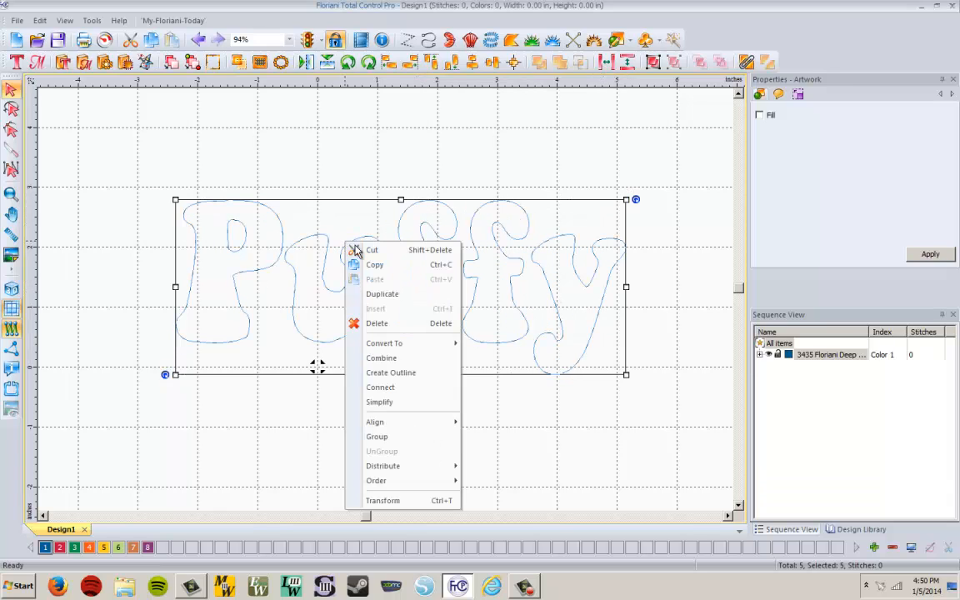
mouse_move(399, 350)
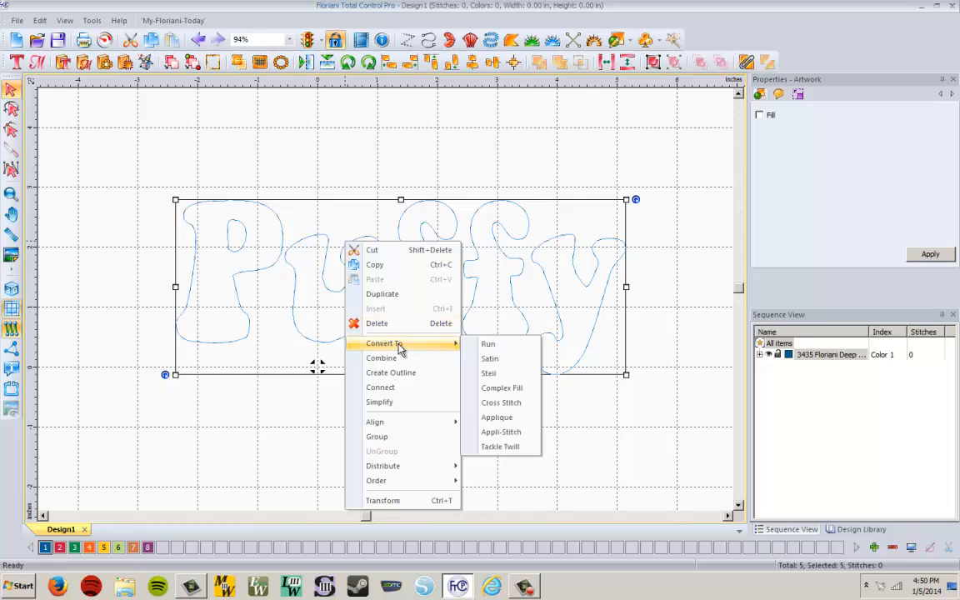
click(516, 439)
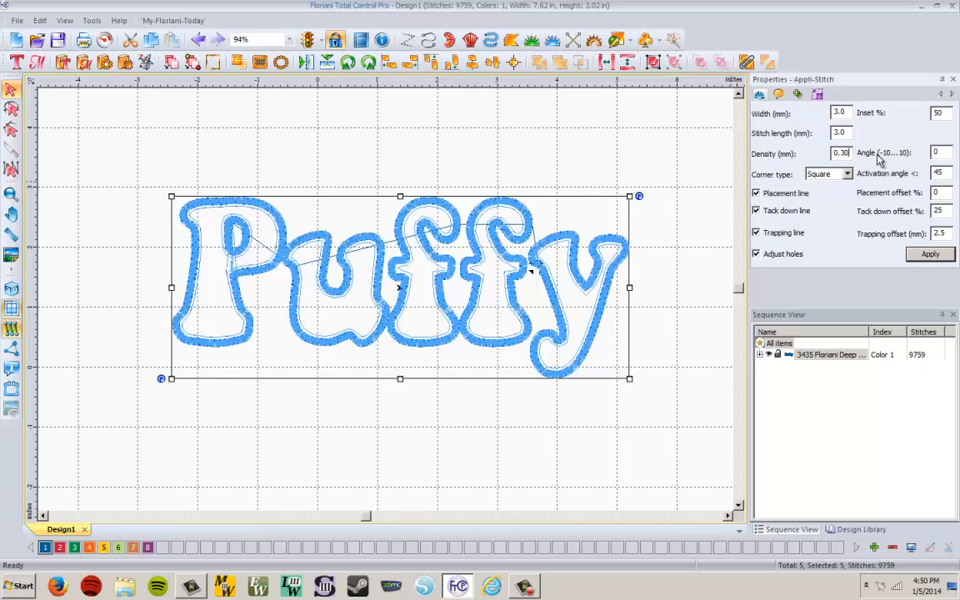
key(BackSpace)
key(BackSpace)
text(2)
click(927, 255)
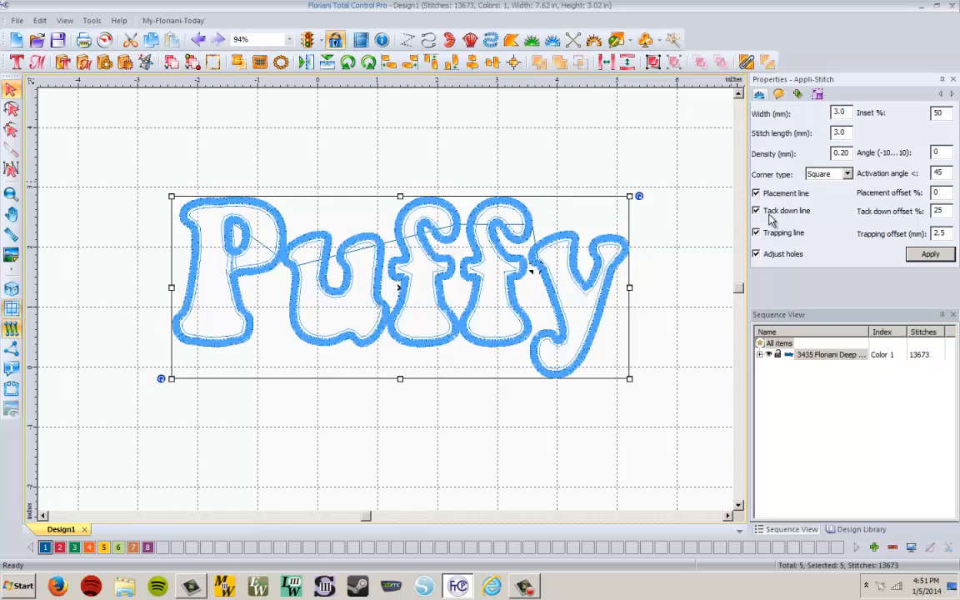
click(798, 97)
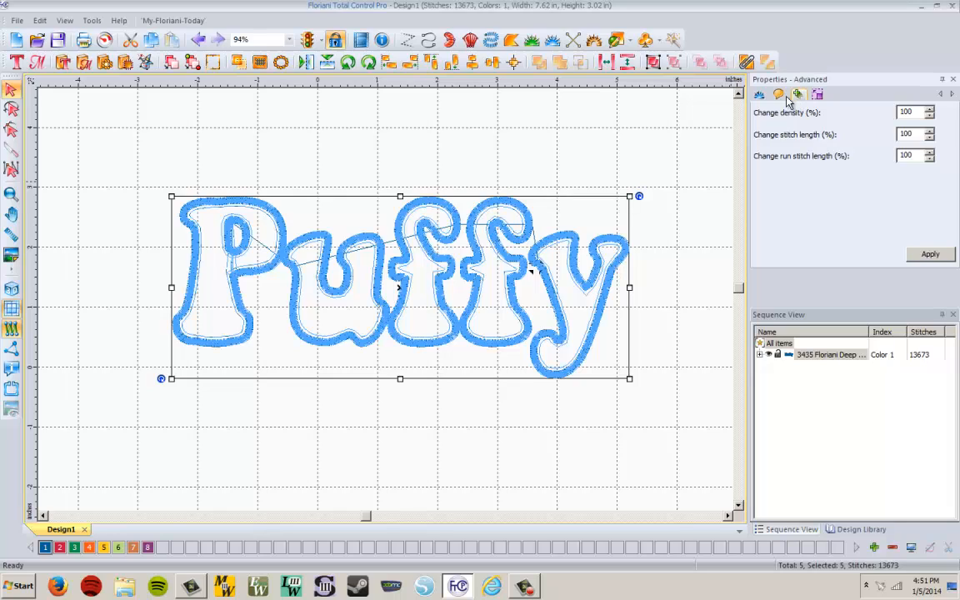
click(779, 95)
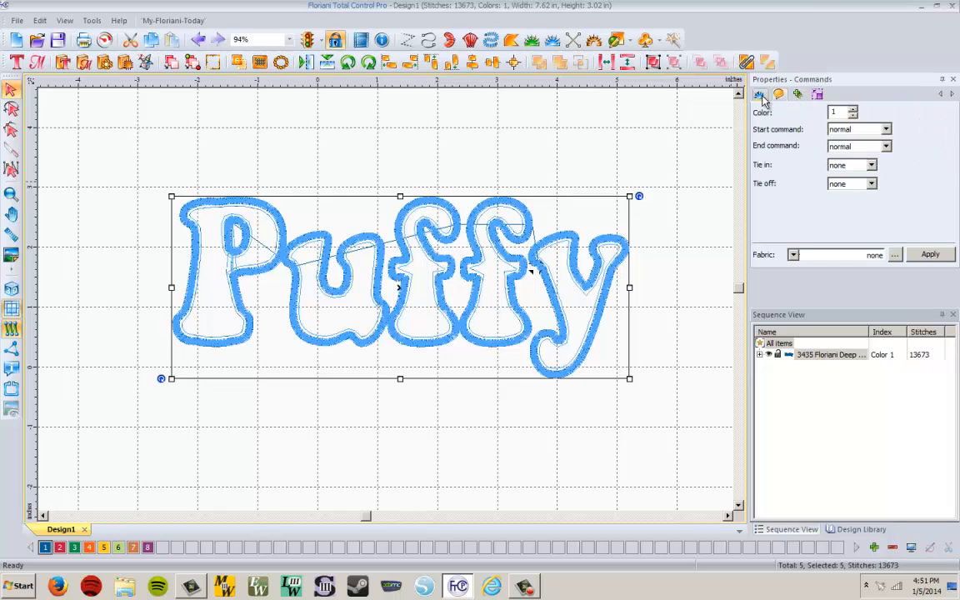
click(761, 96)
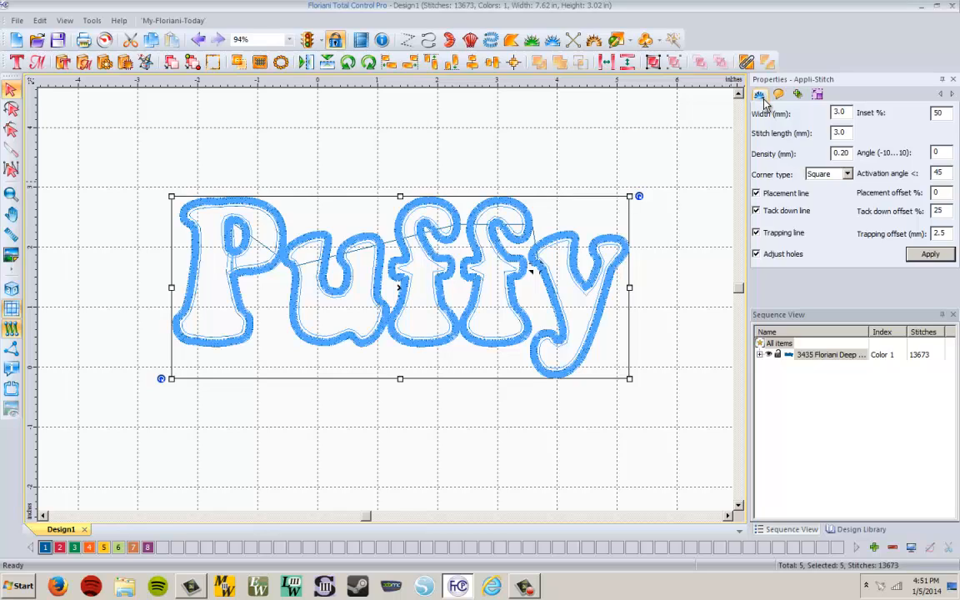